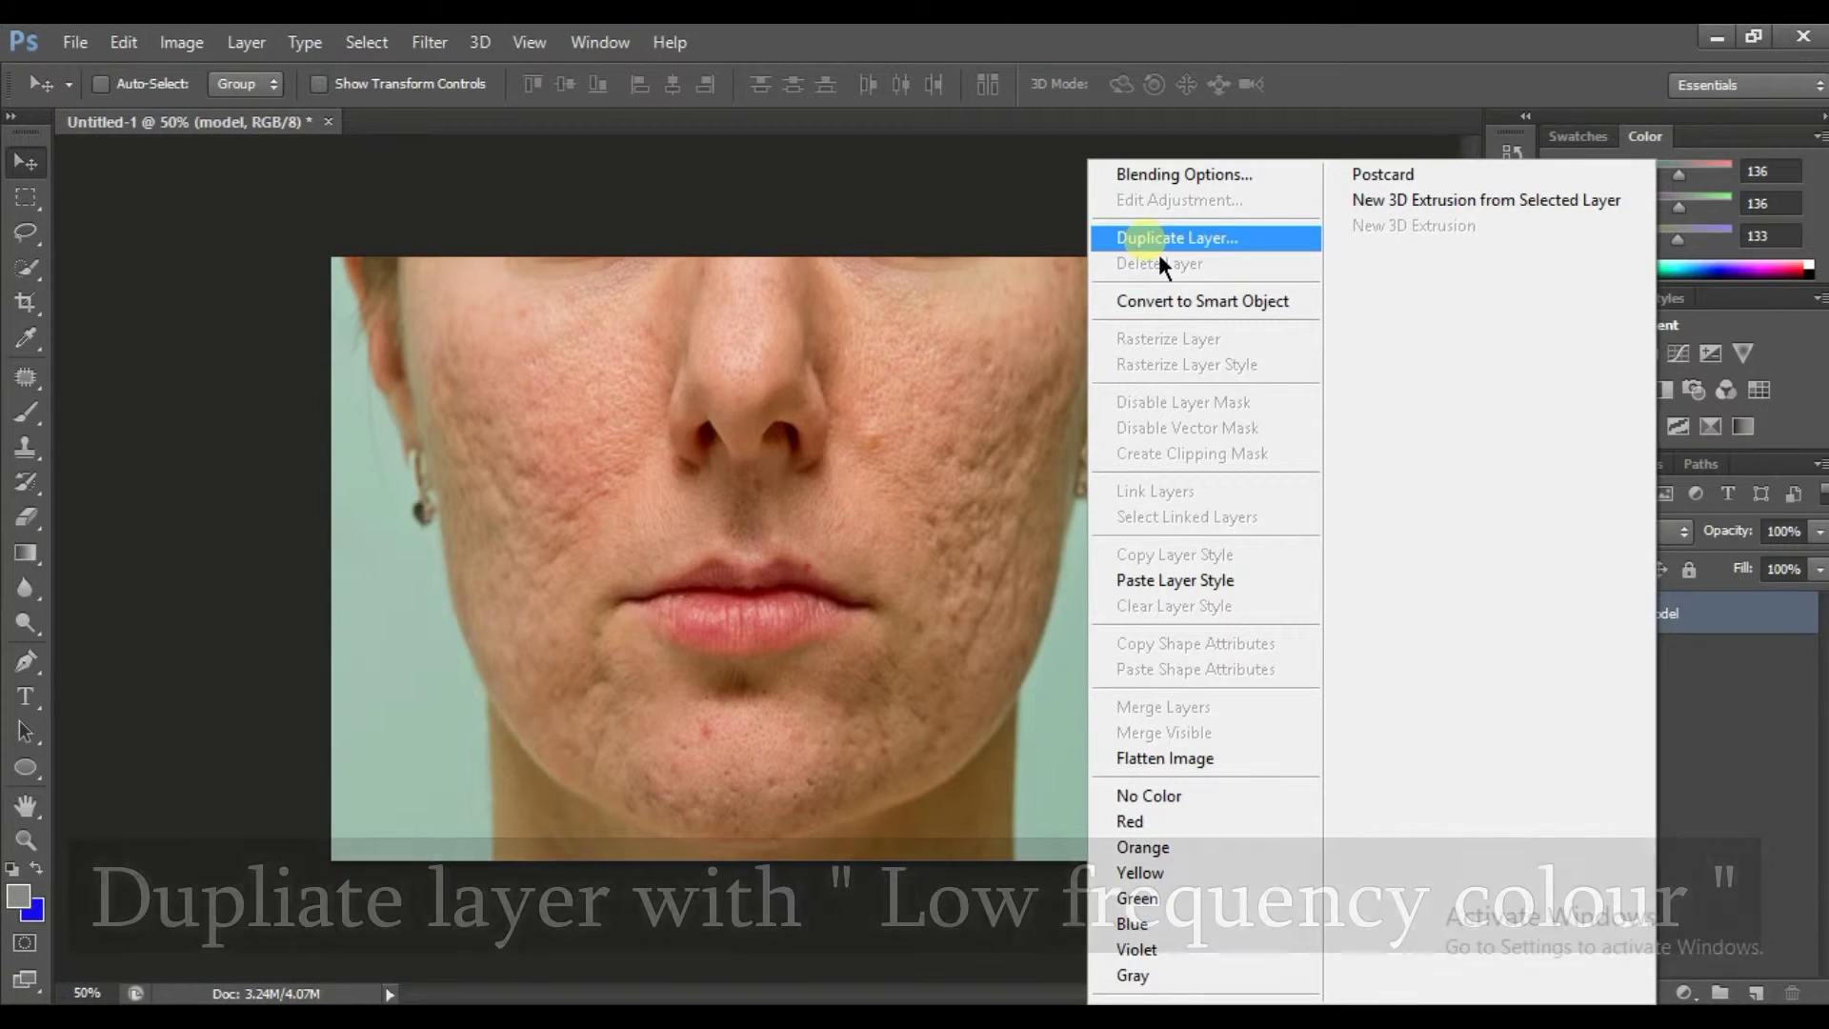
Duplicate the model layer as a new layer named 'low frequency detail'
left_click(1159, 252)
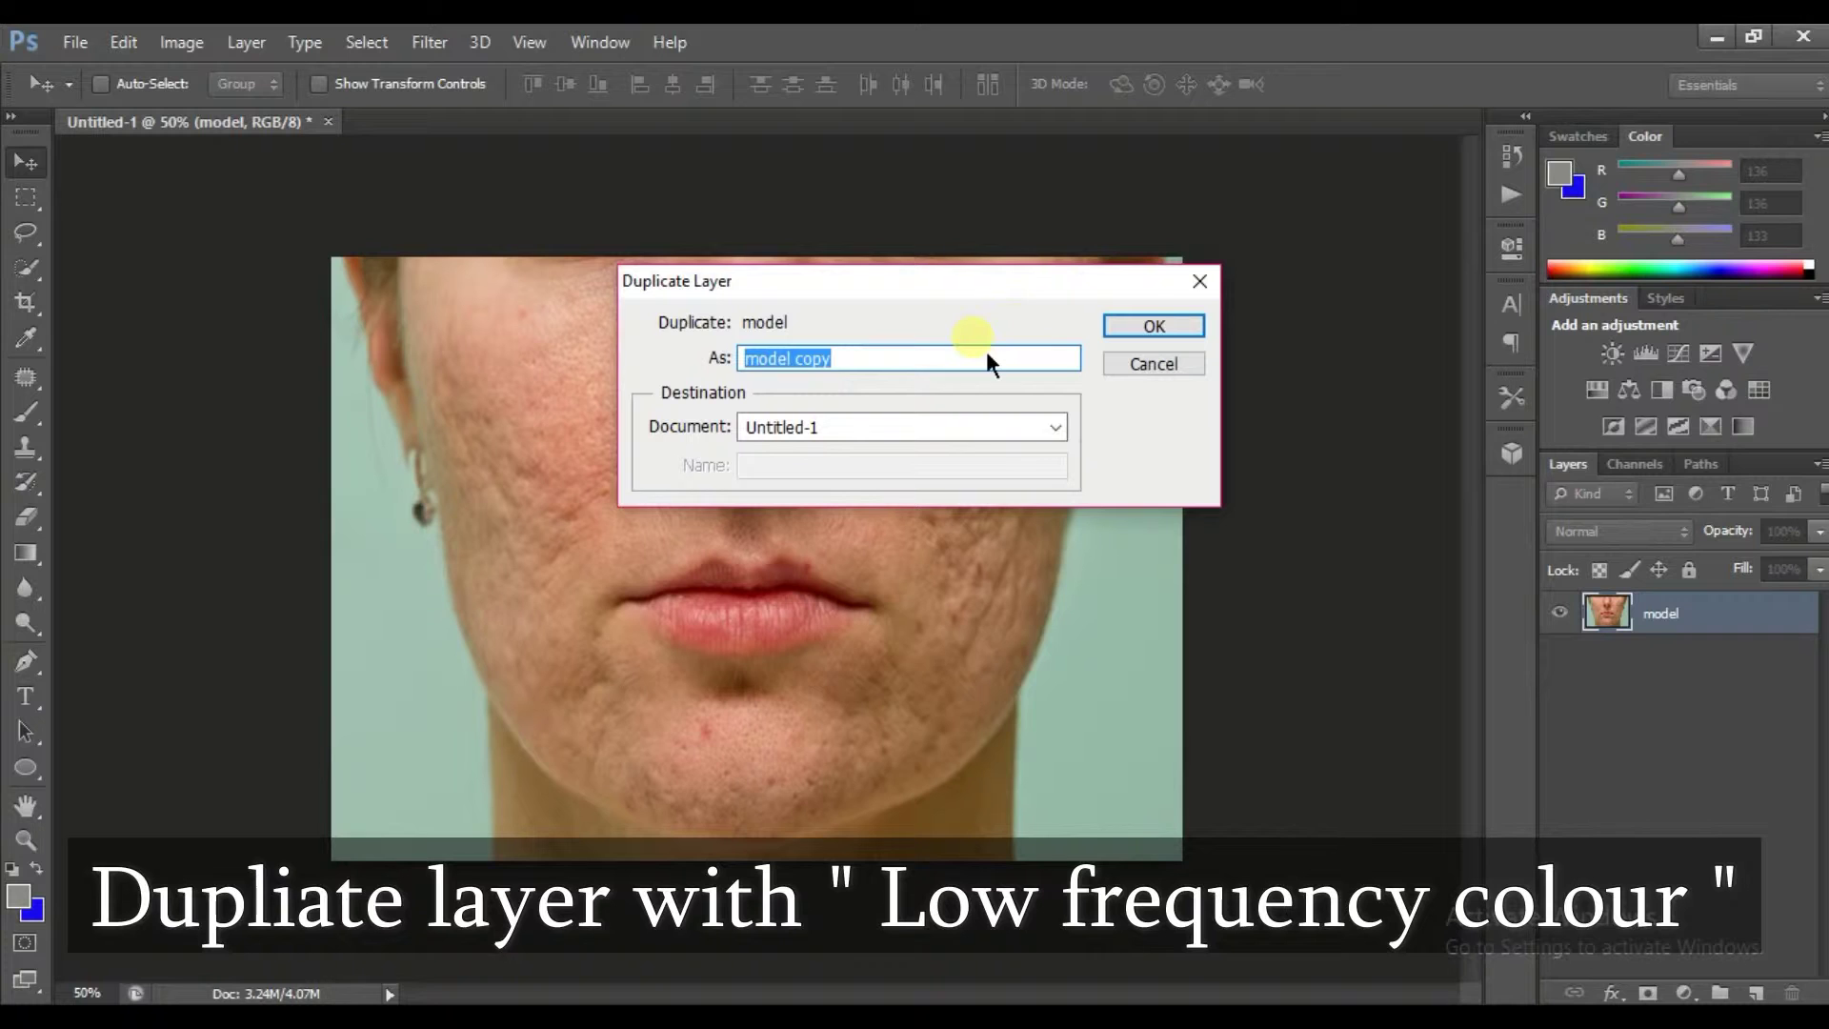
type("low fre")
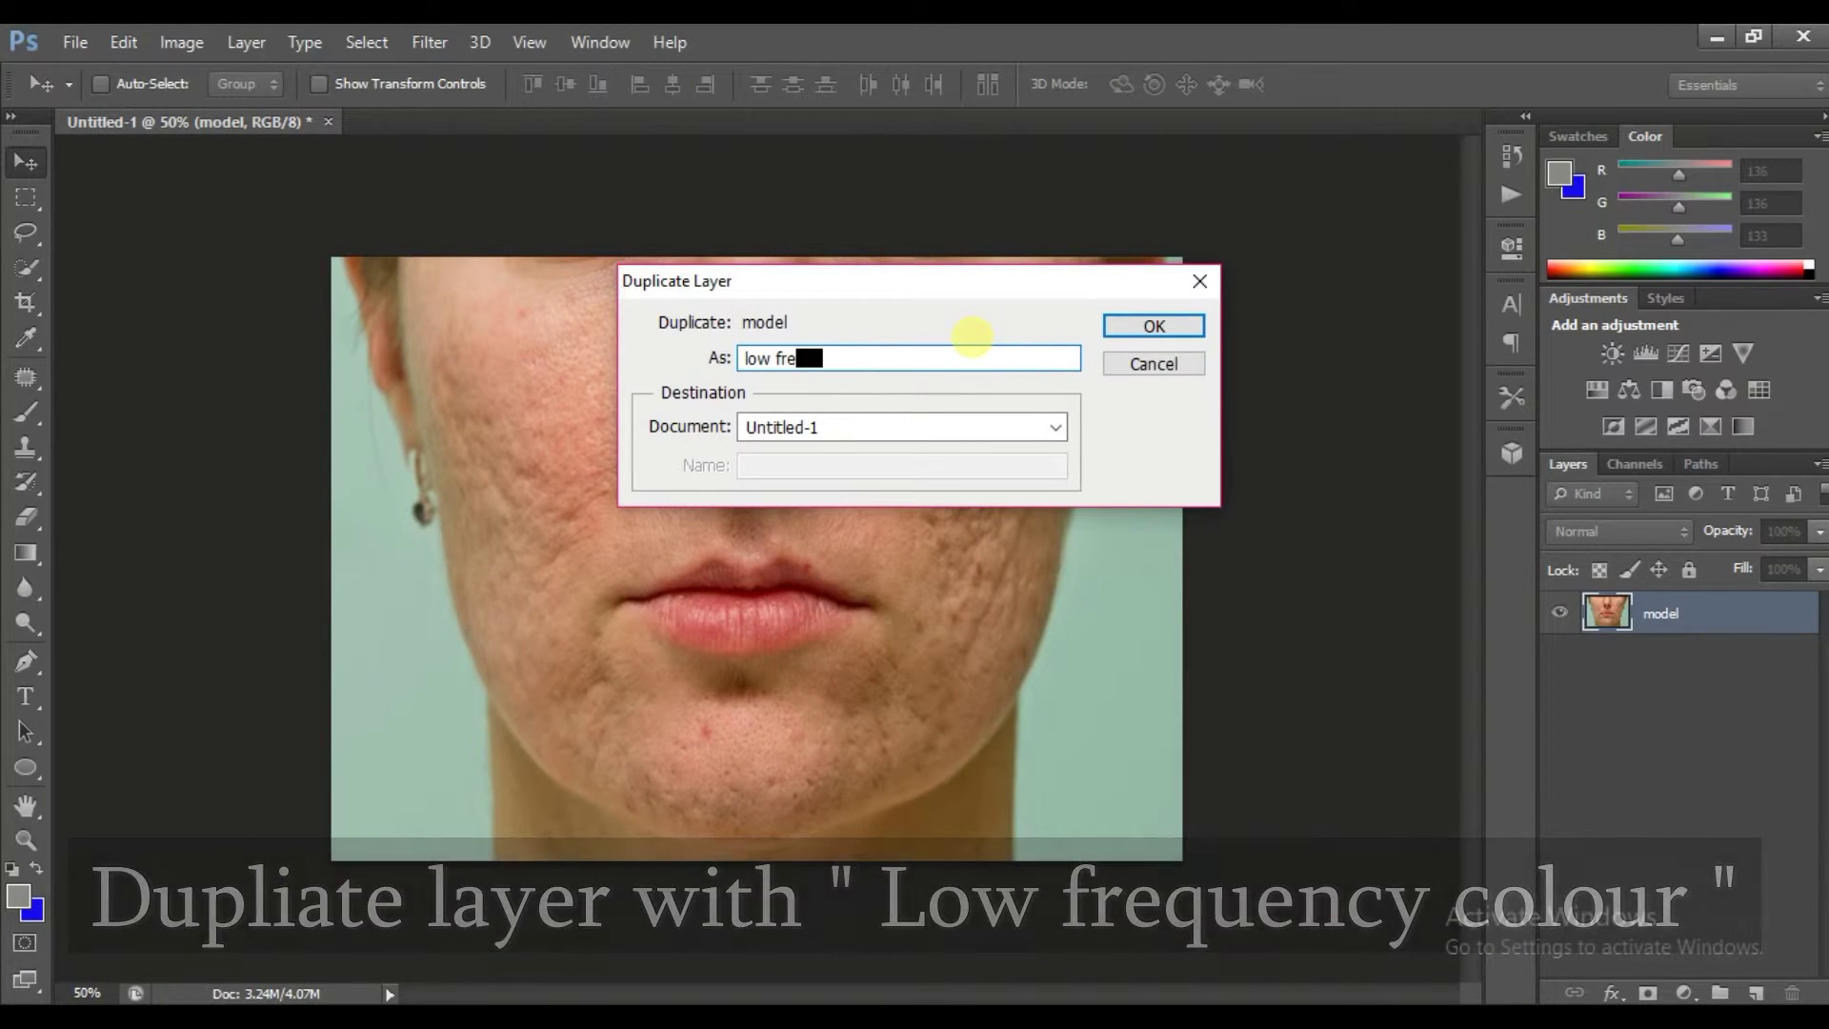
type("quency detail")
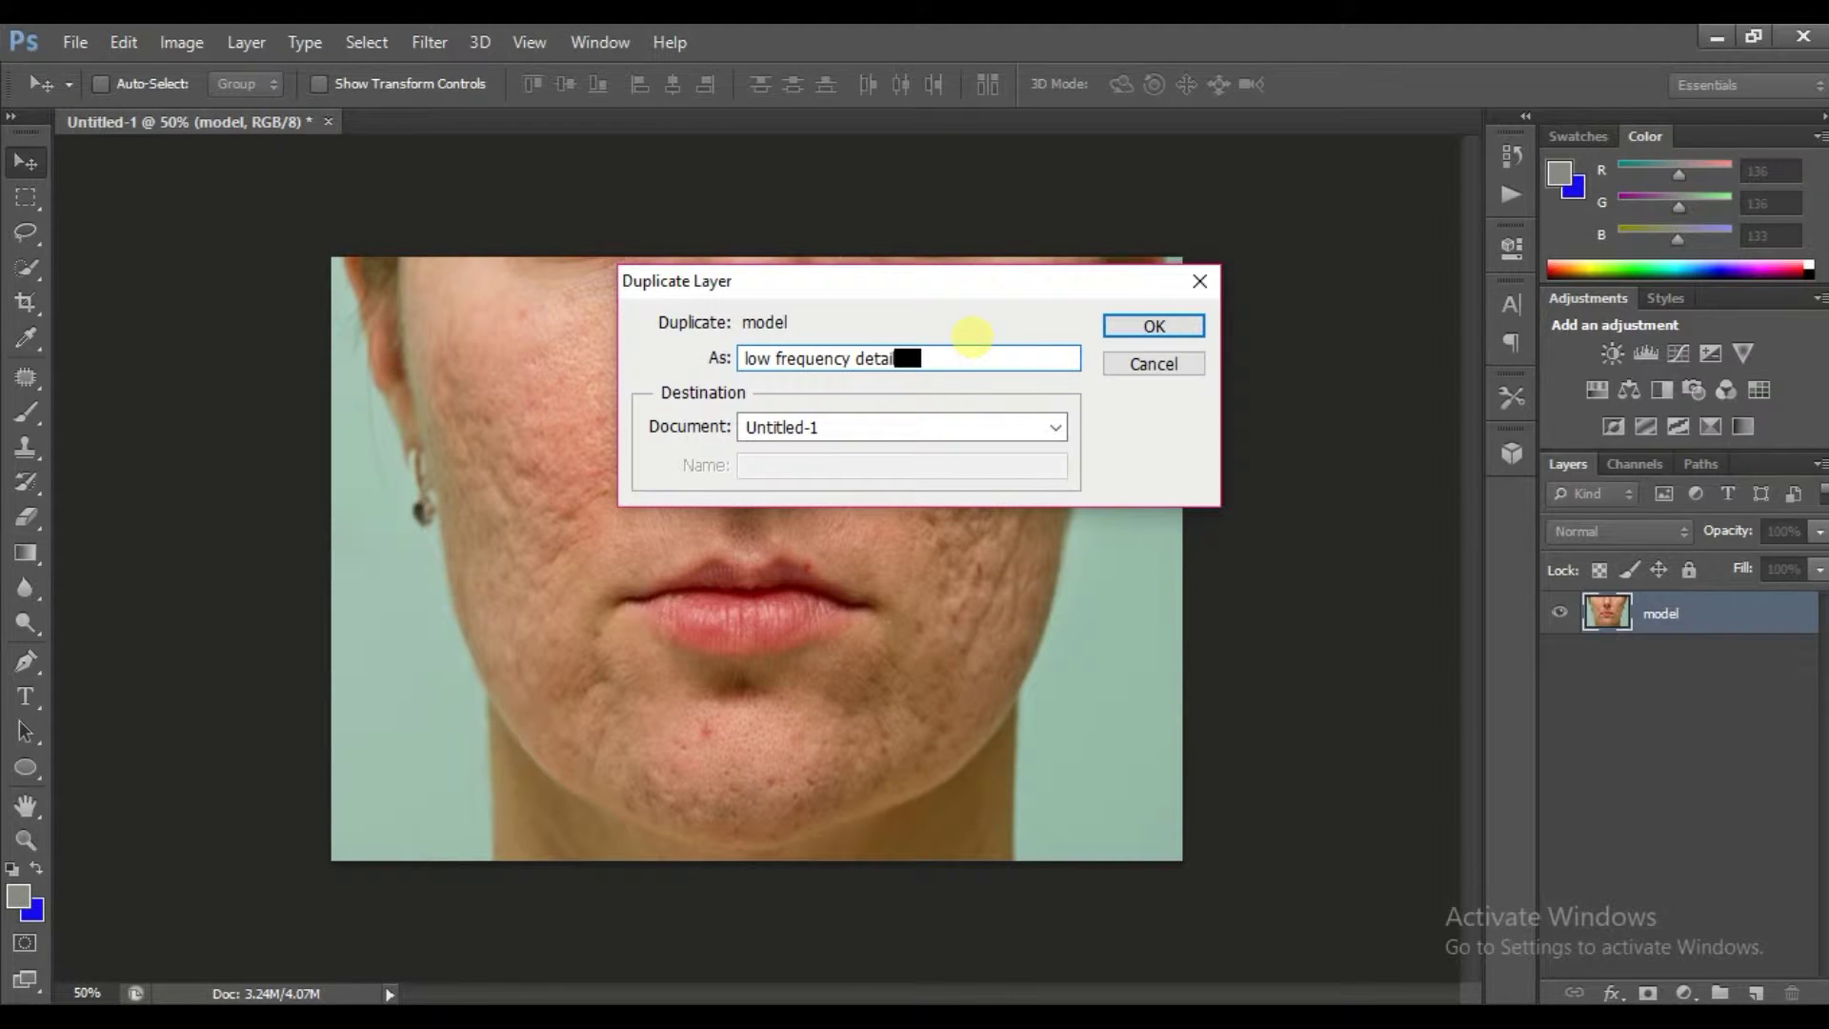
key("Return")
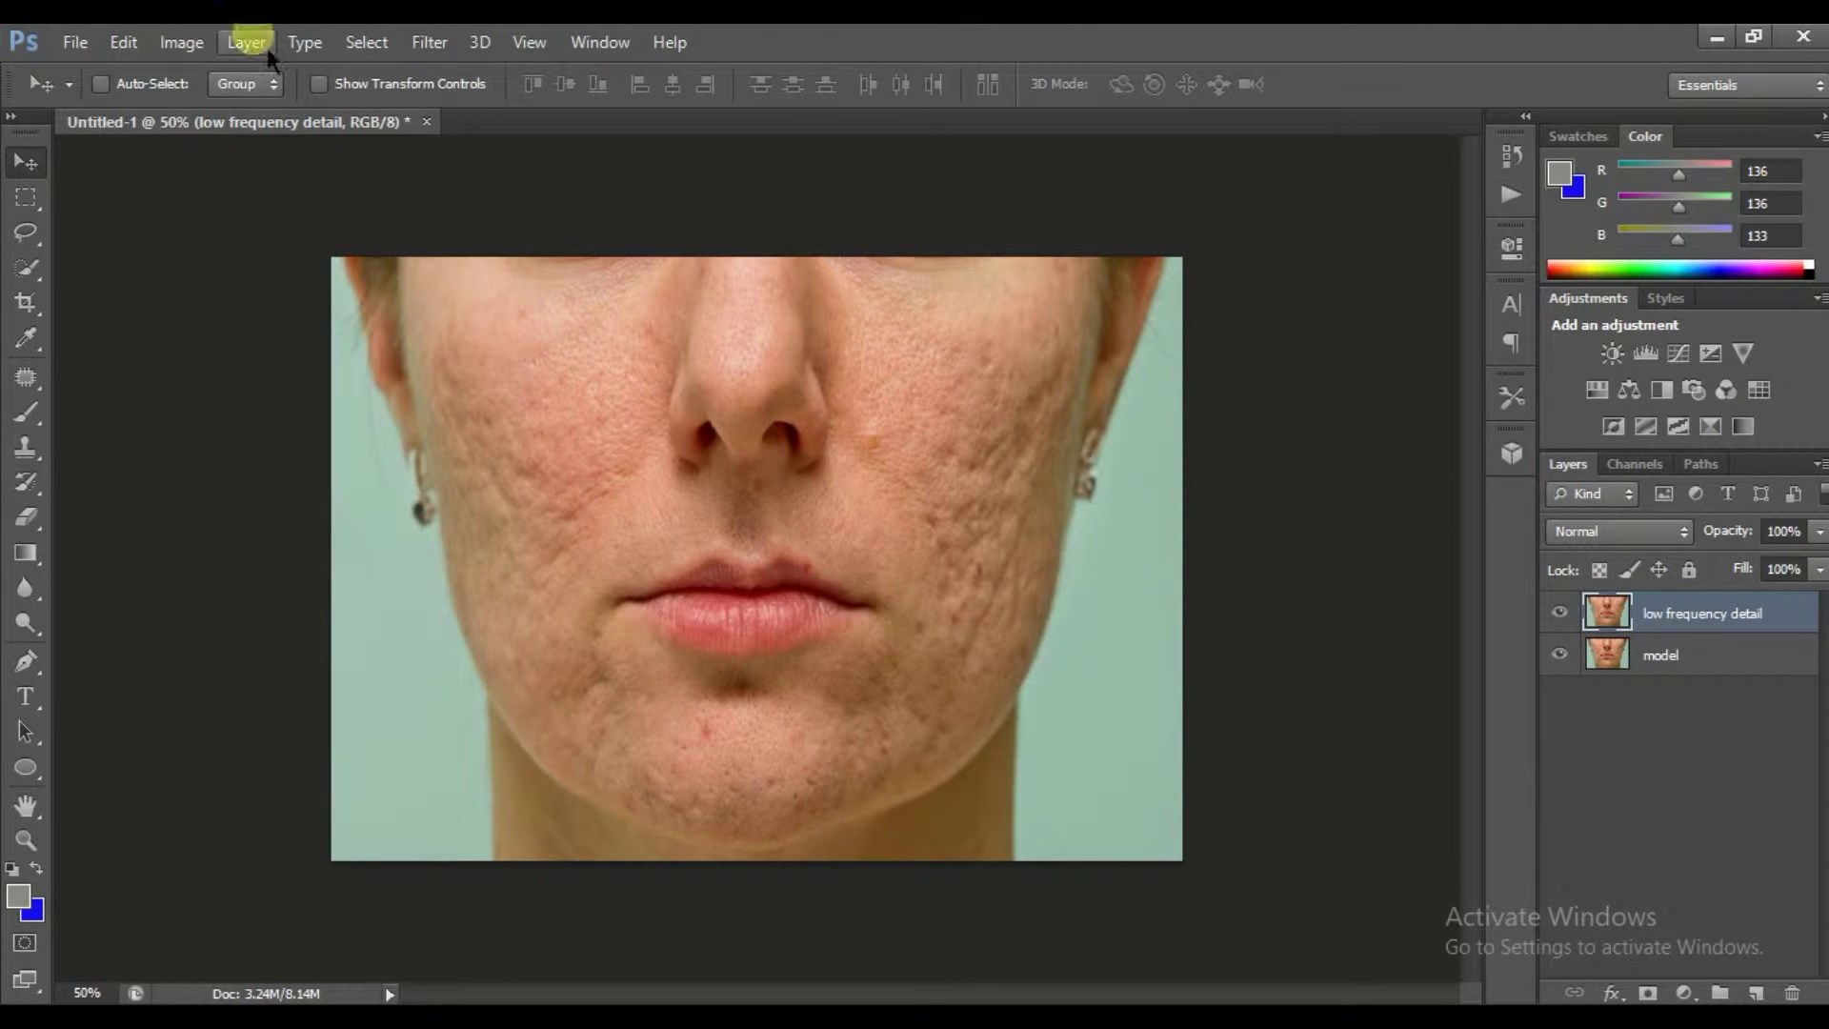
Apply a Gaussian Blur with a 3-pixel radius to the low frequency detail layer
left_click(431, 47)
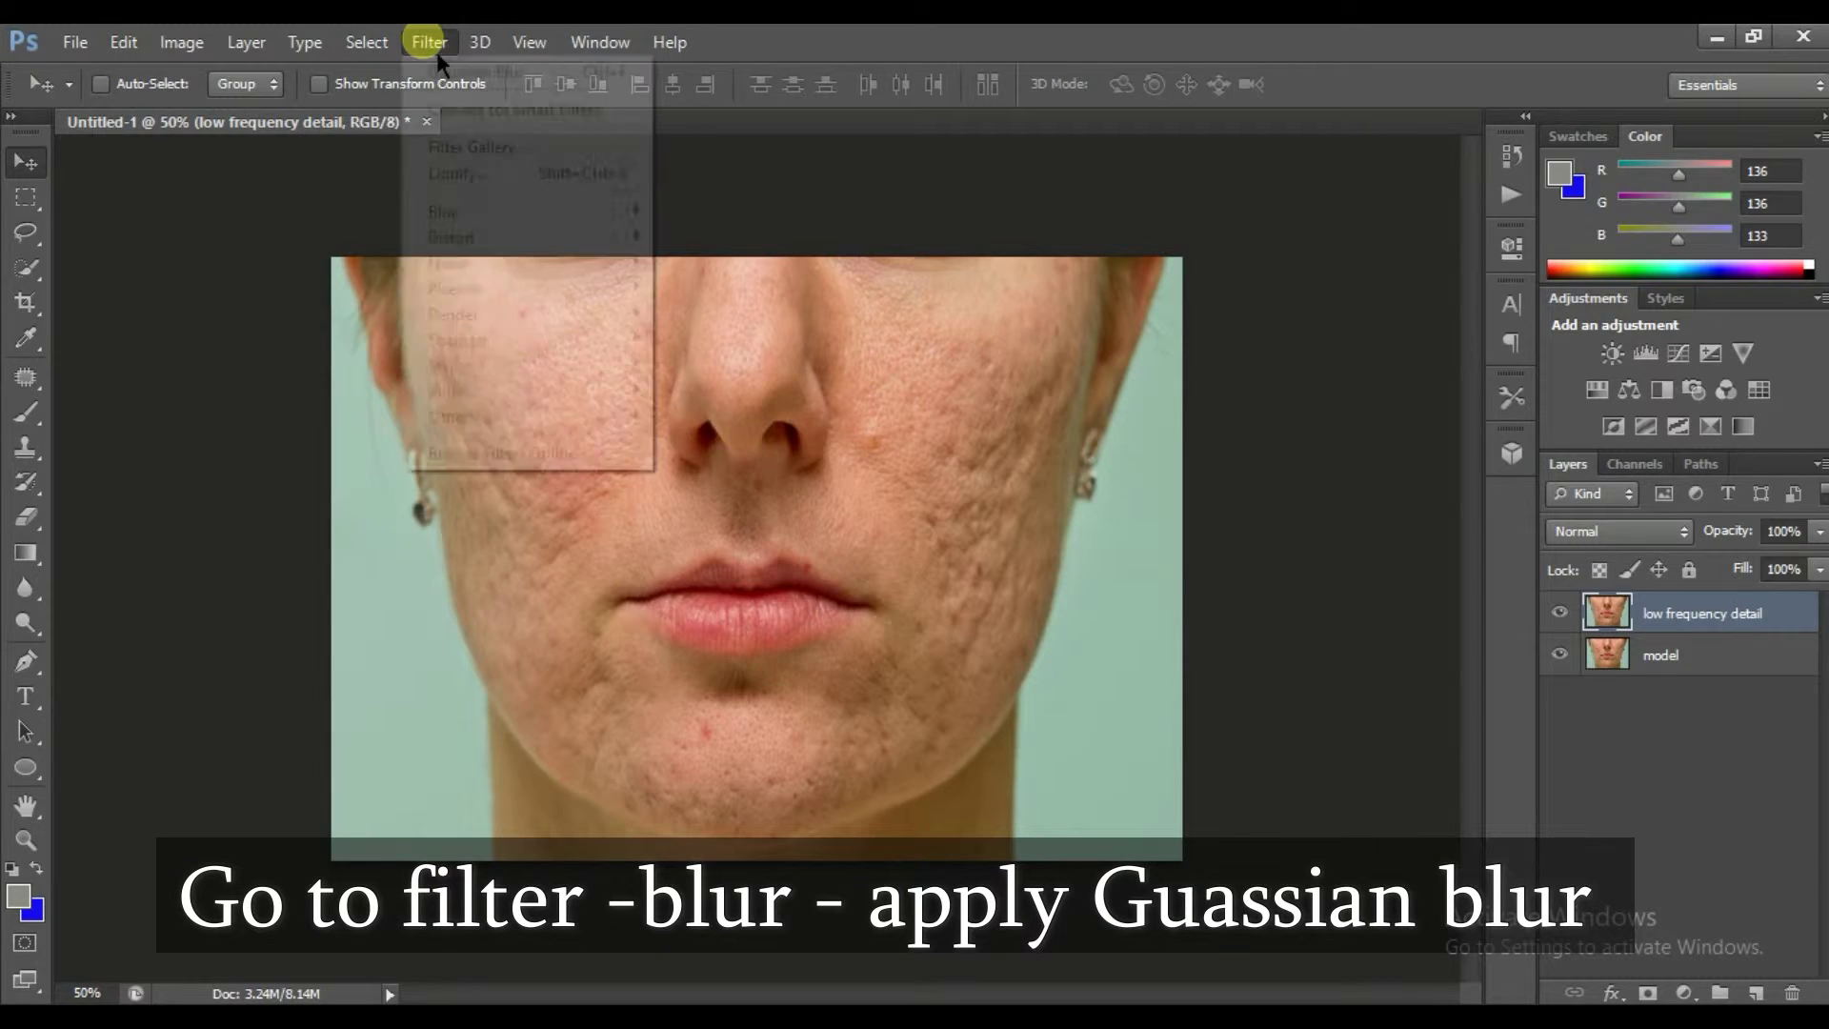
mouse_move(443, 212)
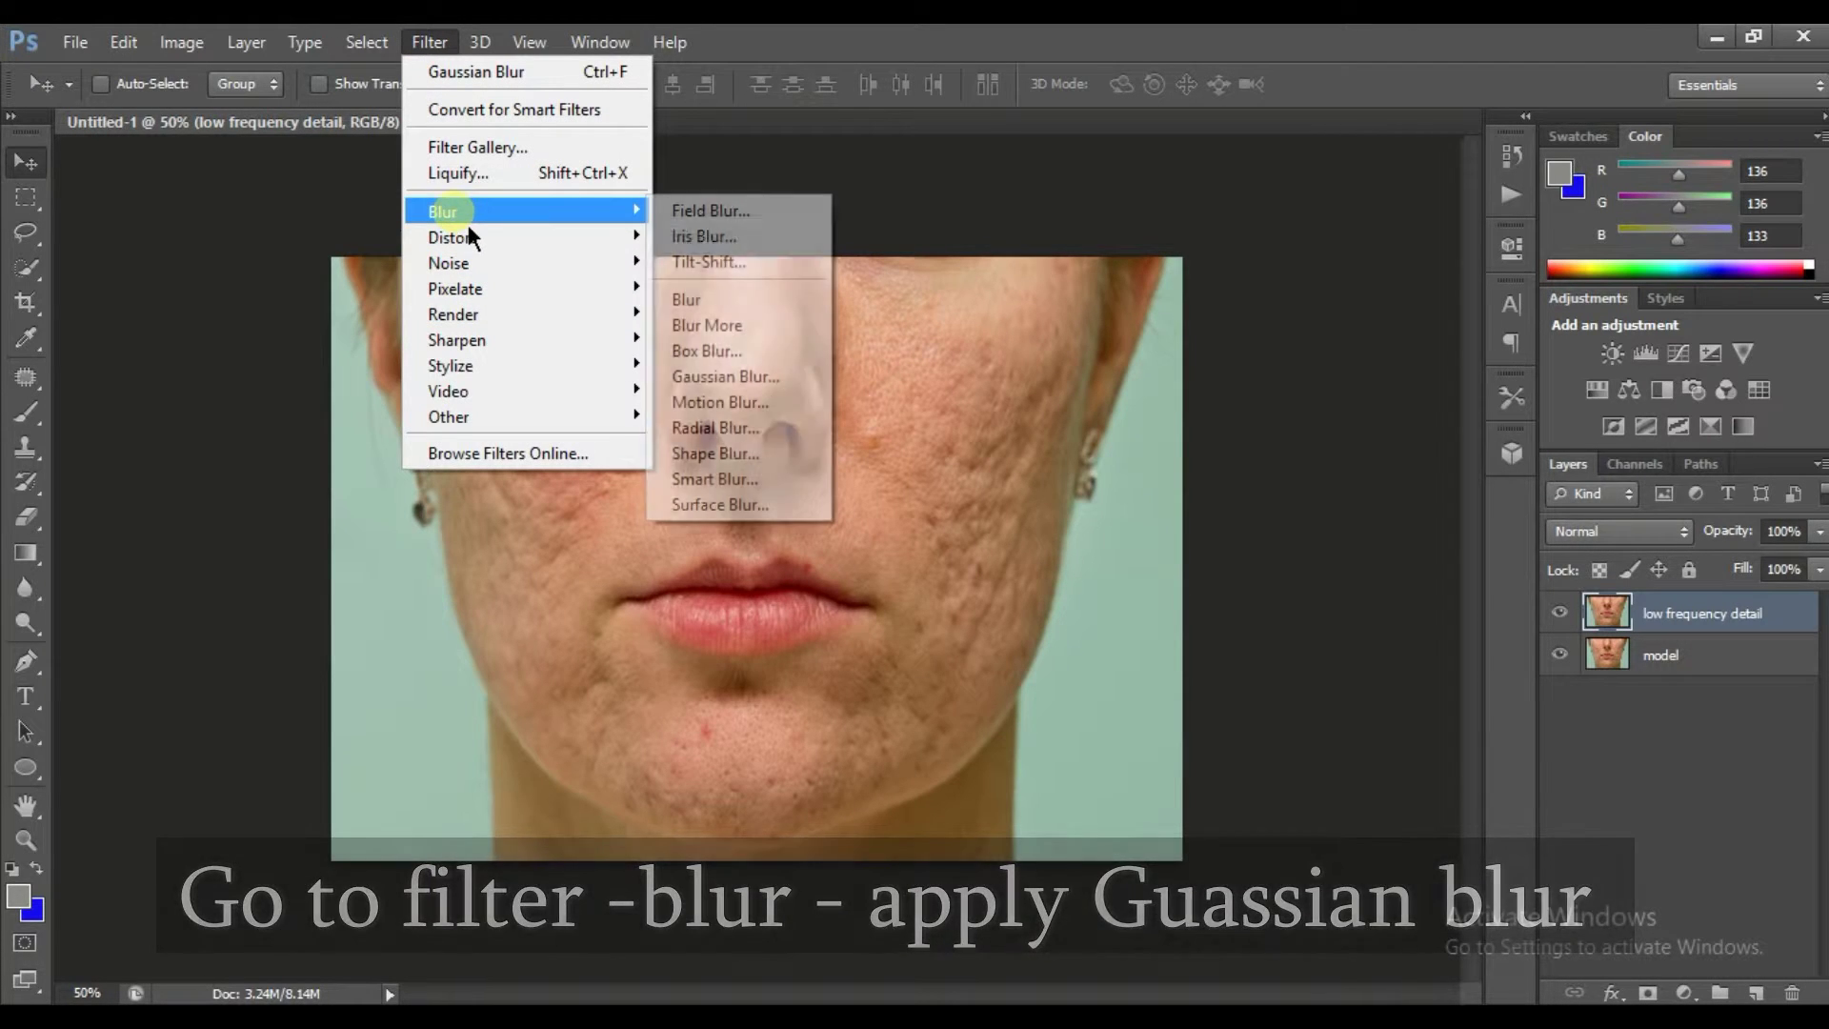
left_click(721, 387)
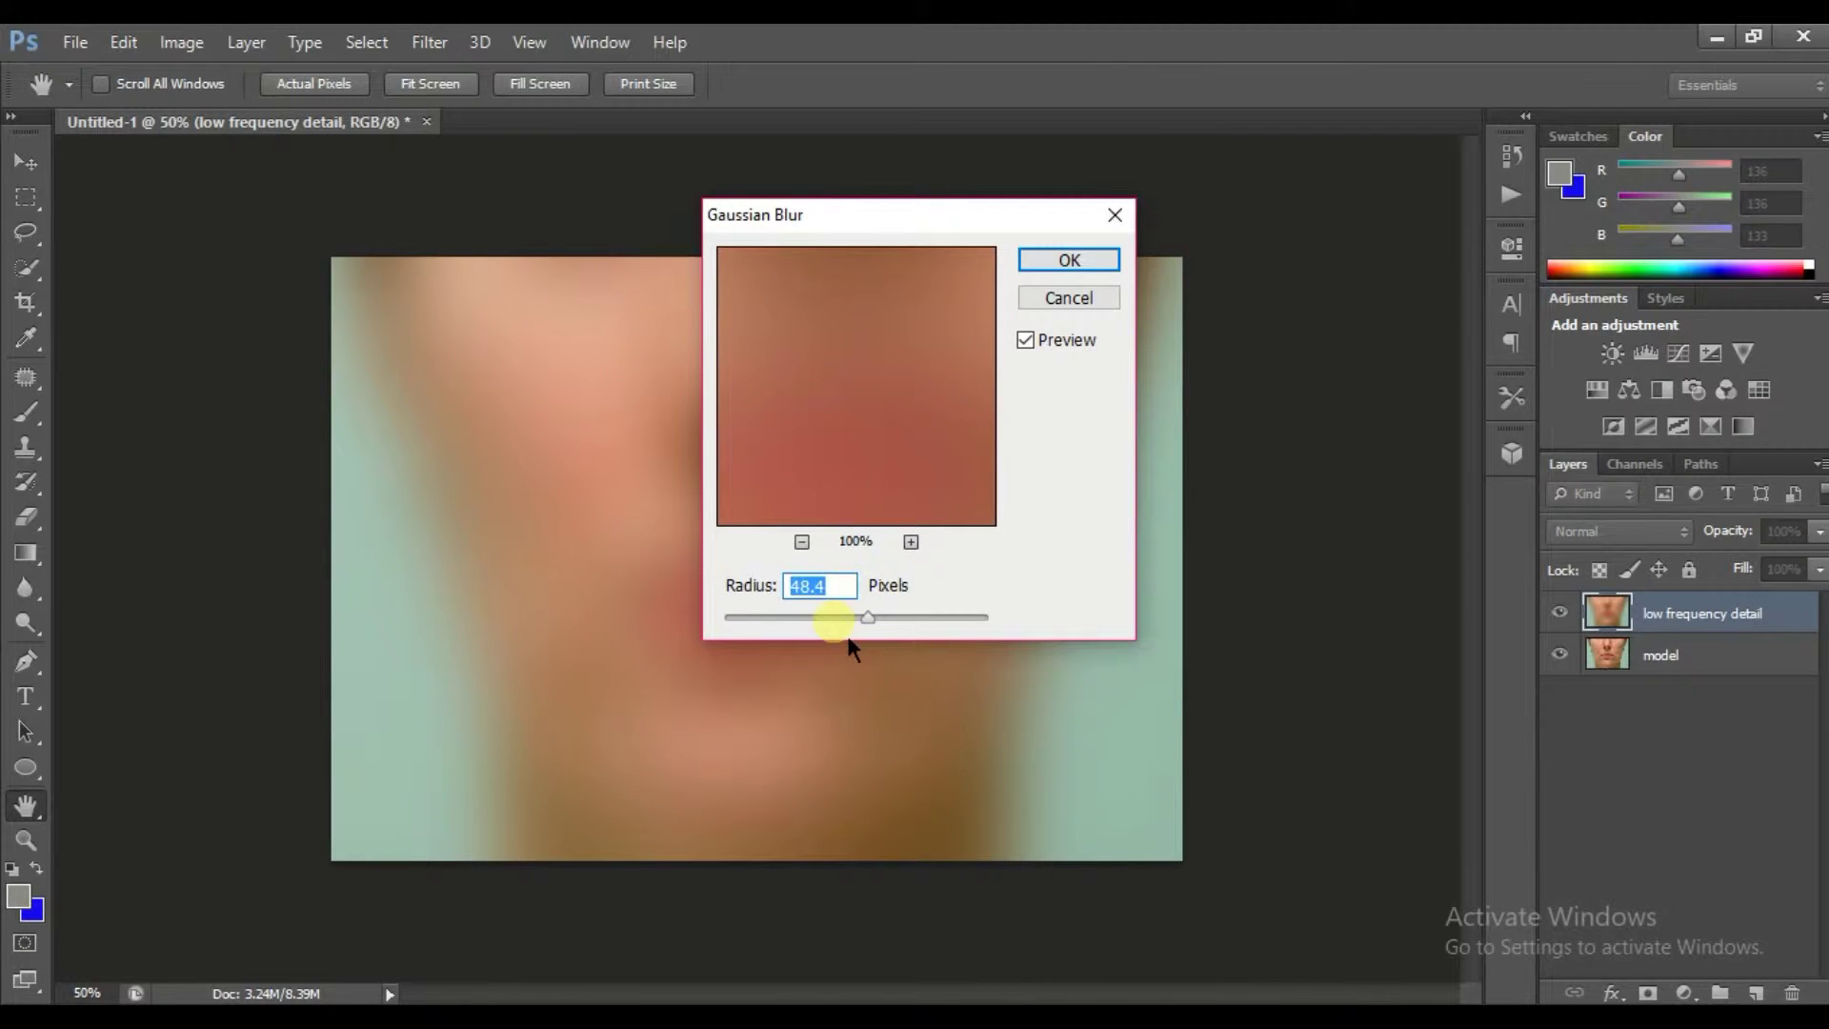
left_click_drag(847, 639, 797, 636)
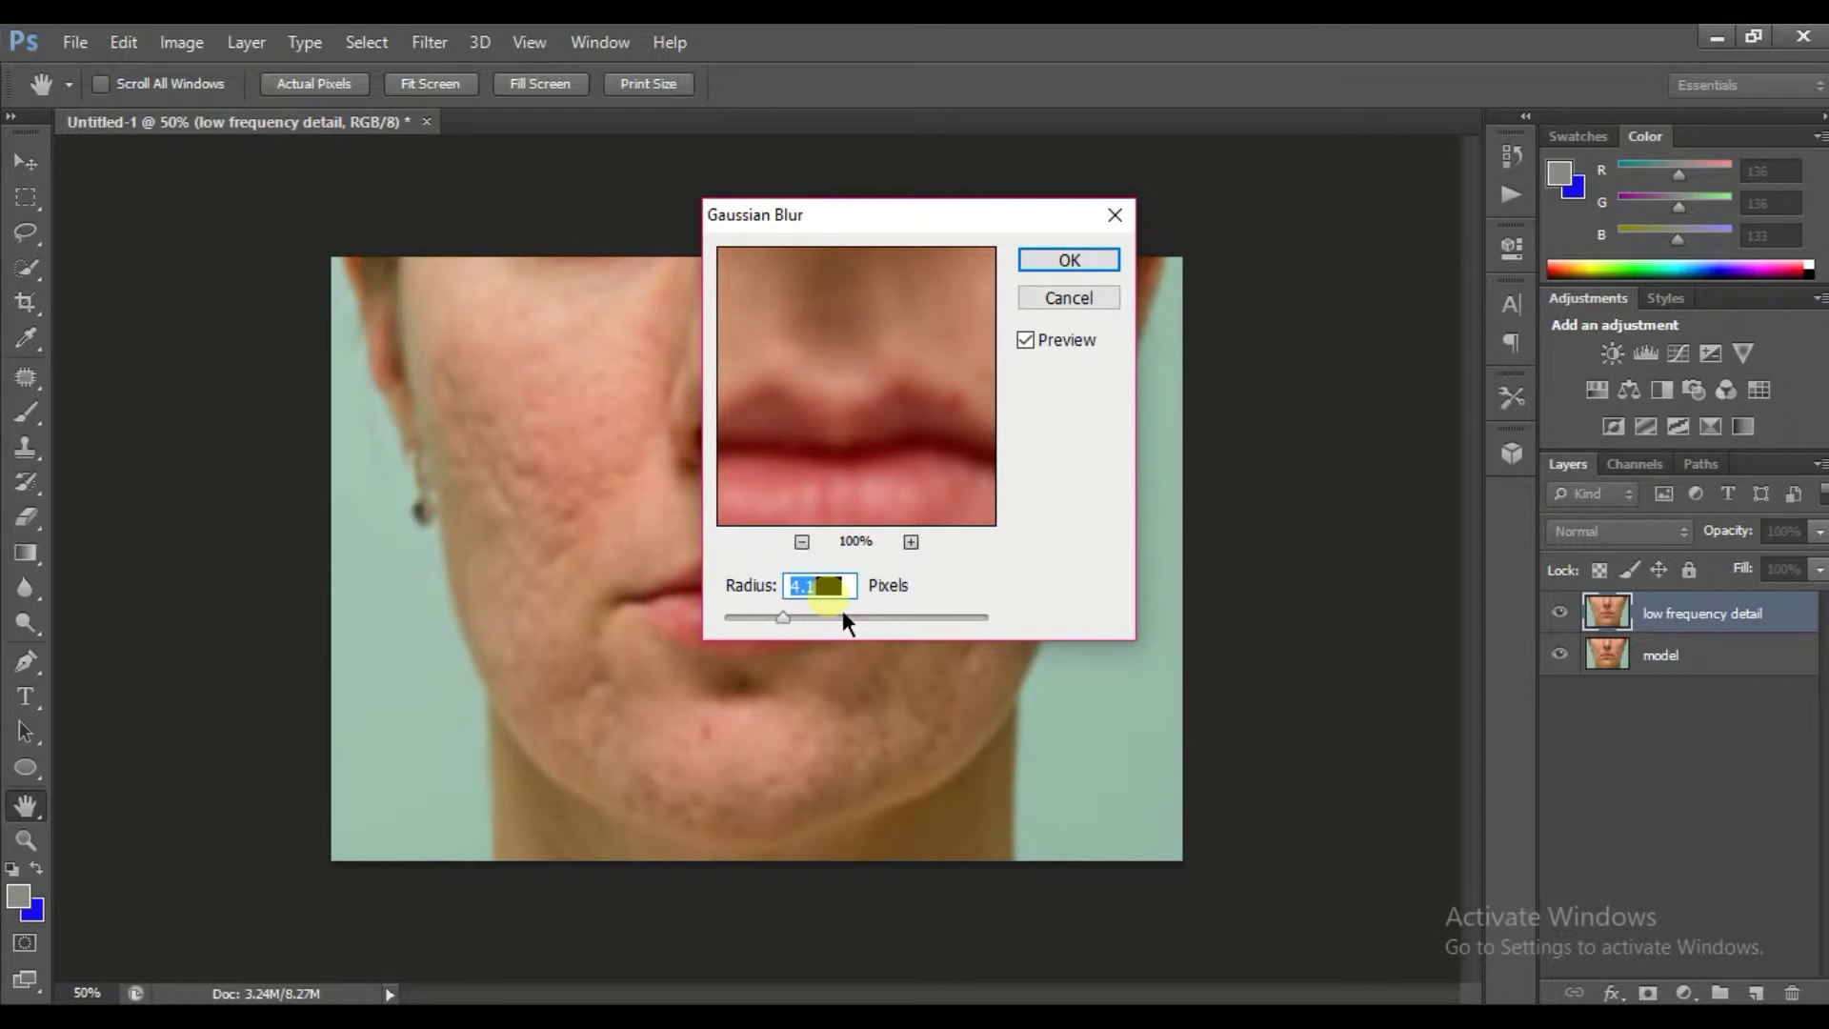
type("5")
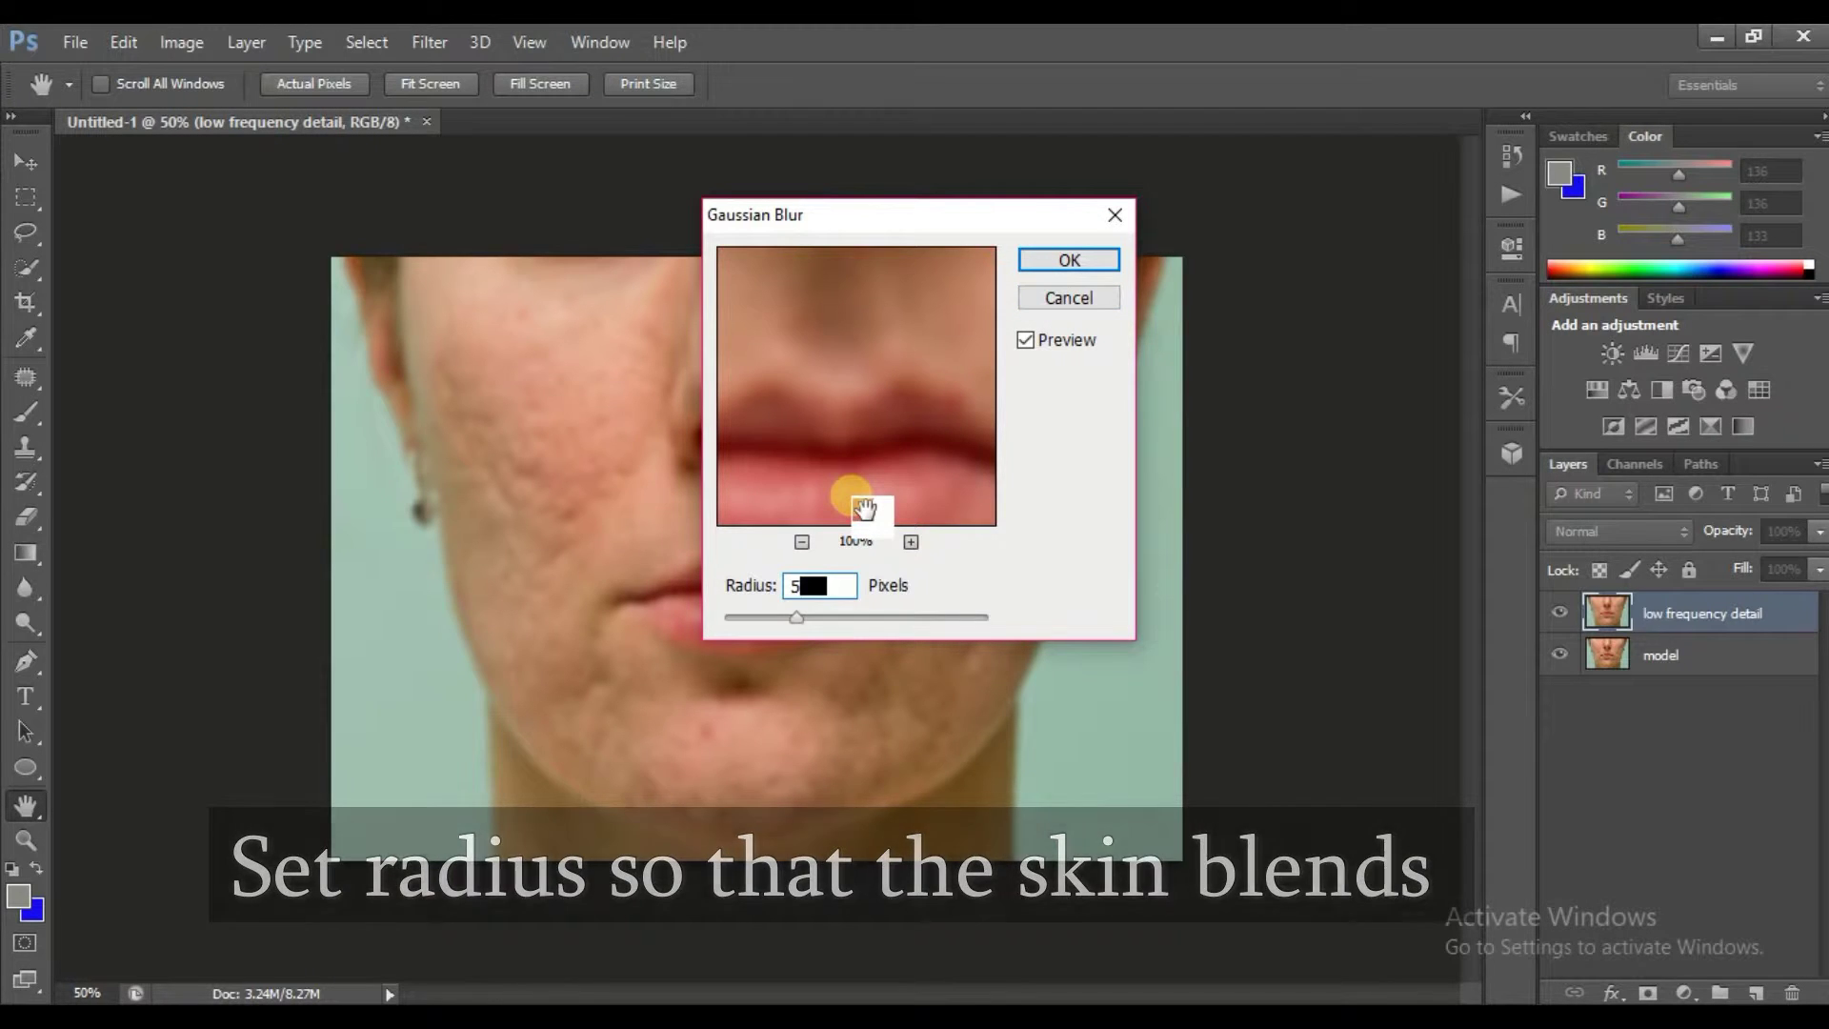
type("4")
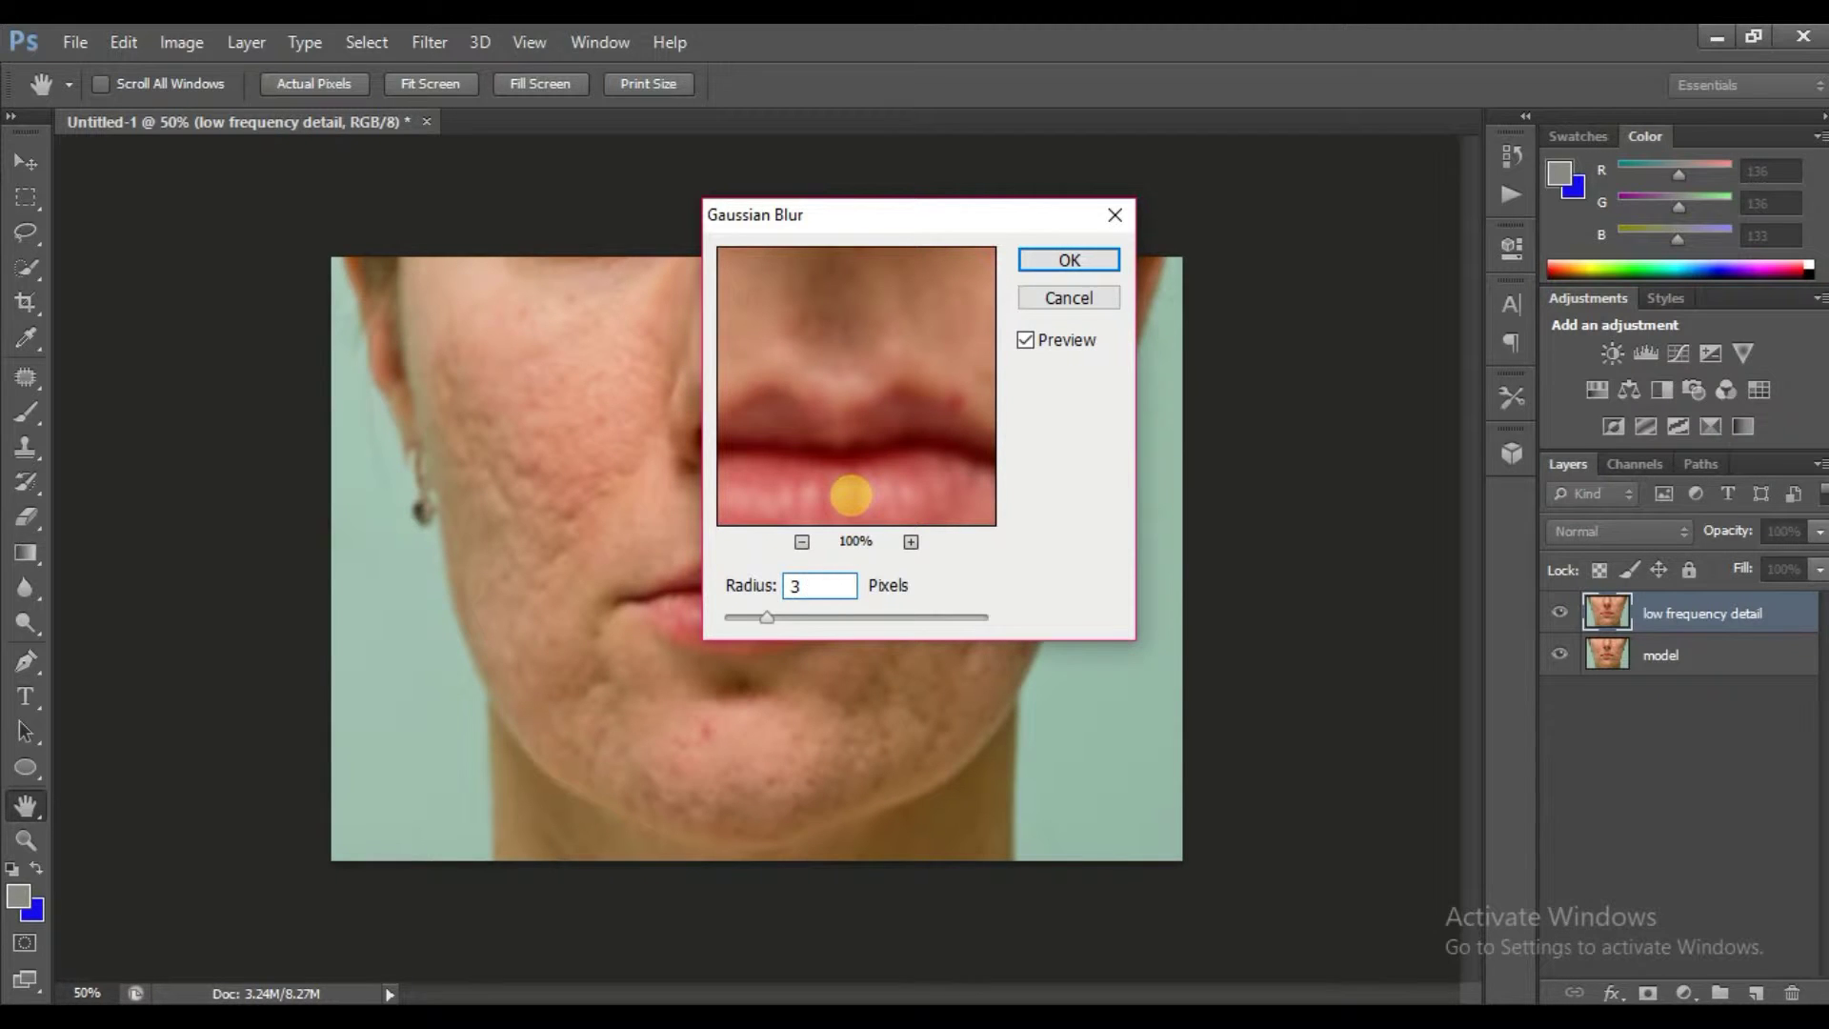
left_click(1054, 270)
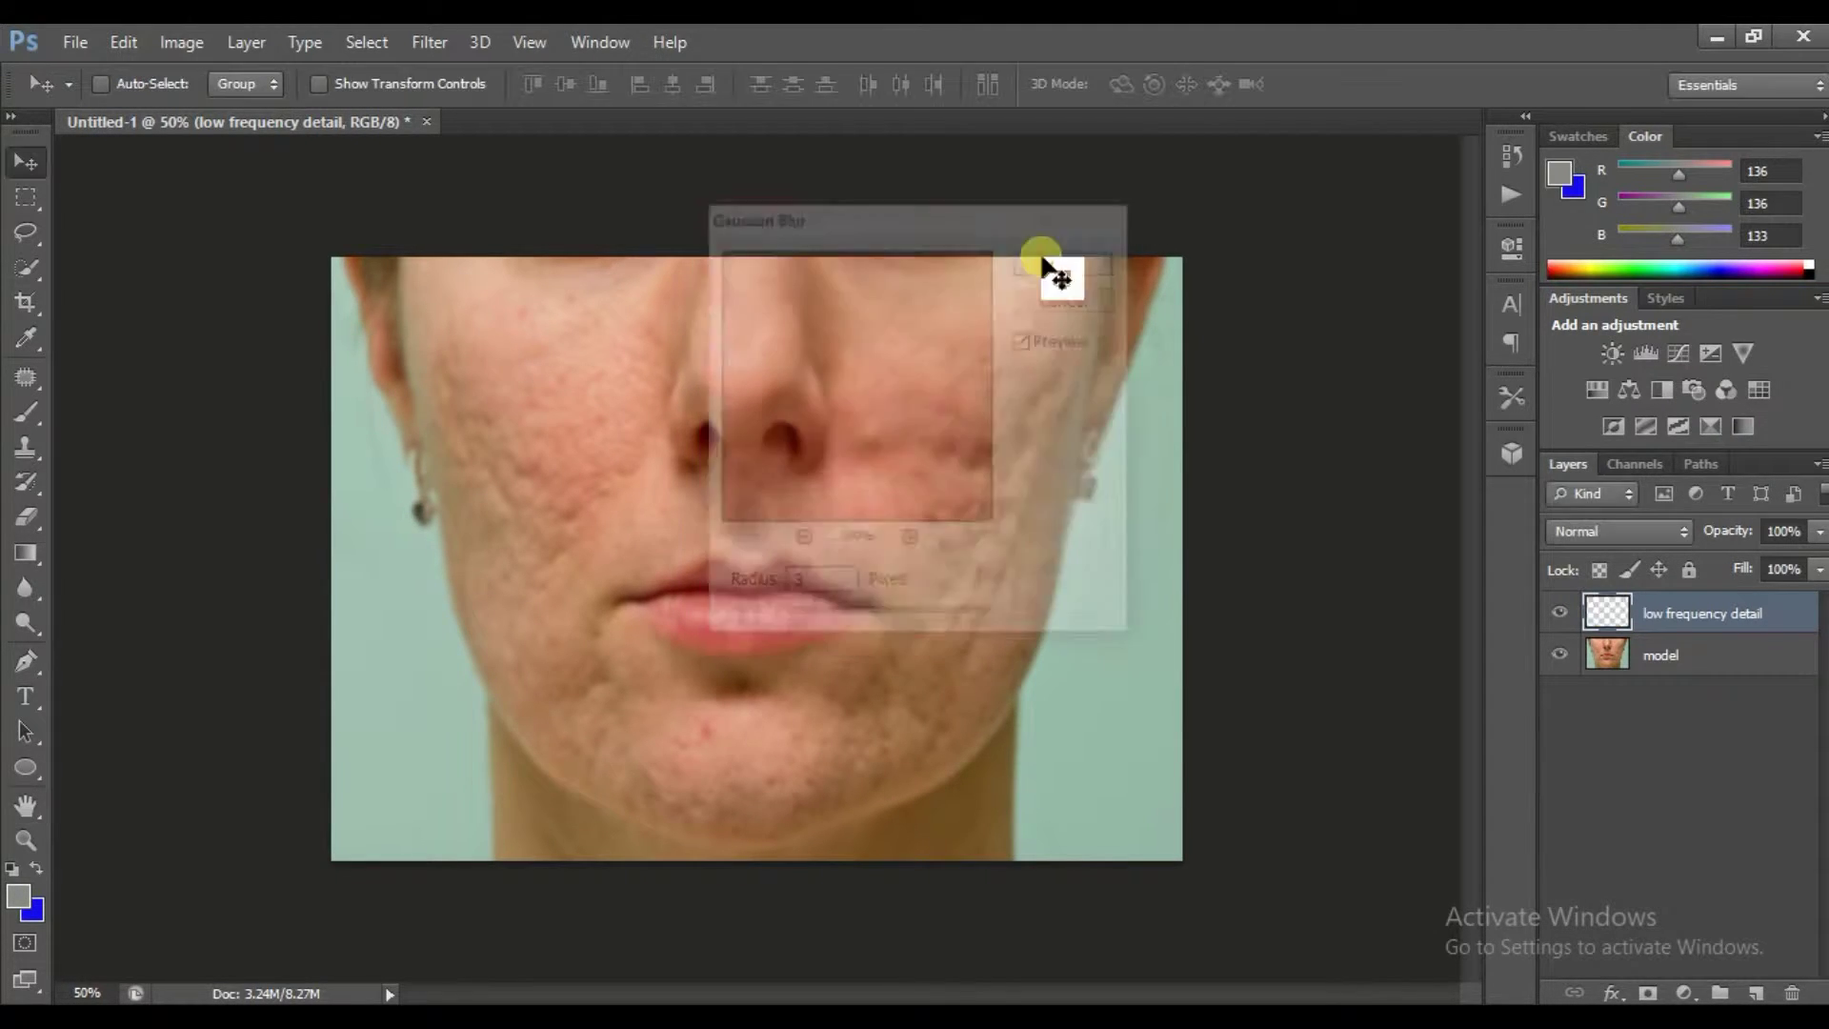
Duplicate the model layer as 'high frequency' and move it above low frequency detail
left_click(1749, 631)
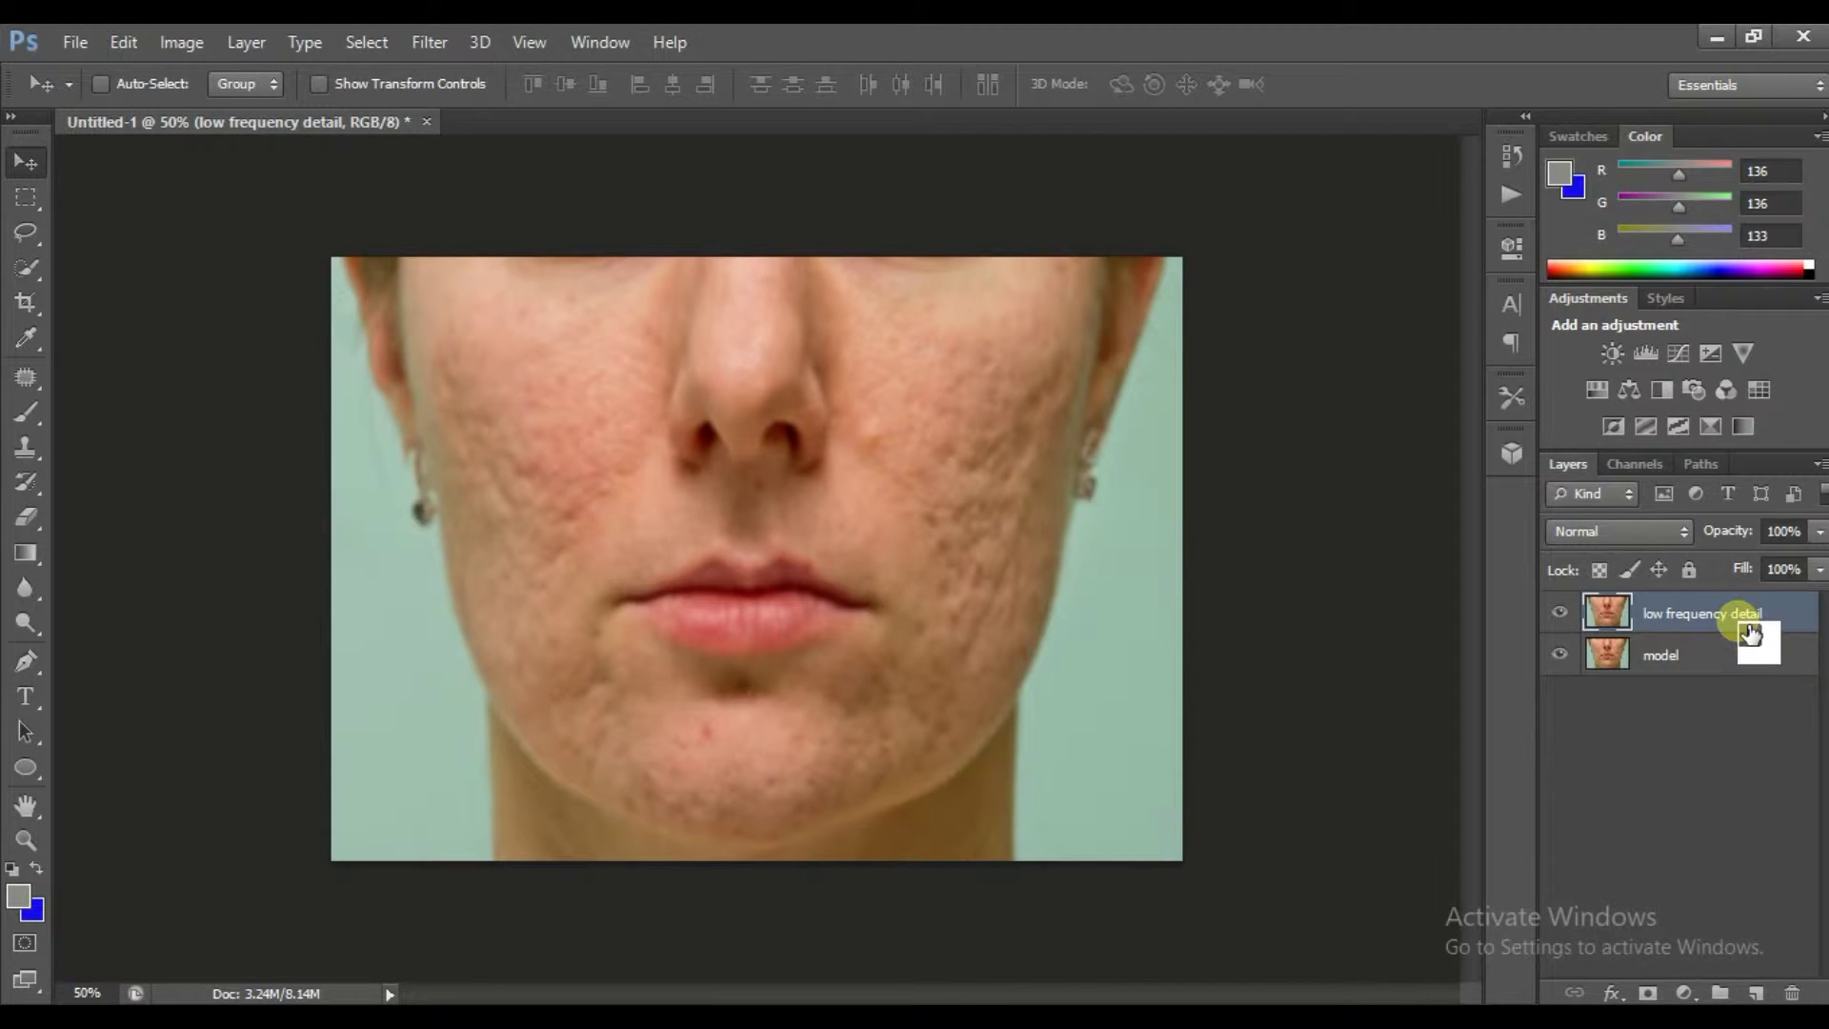
left_click(1703, 666)
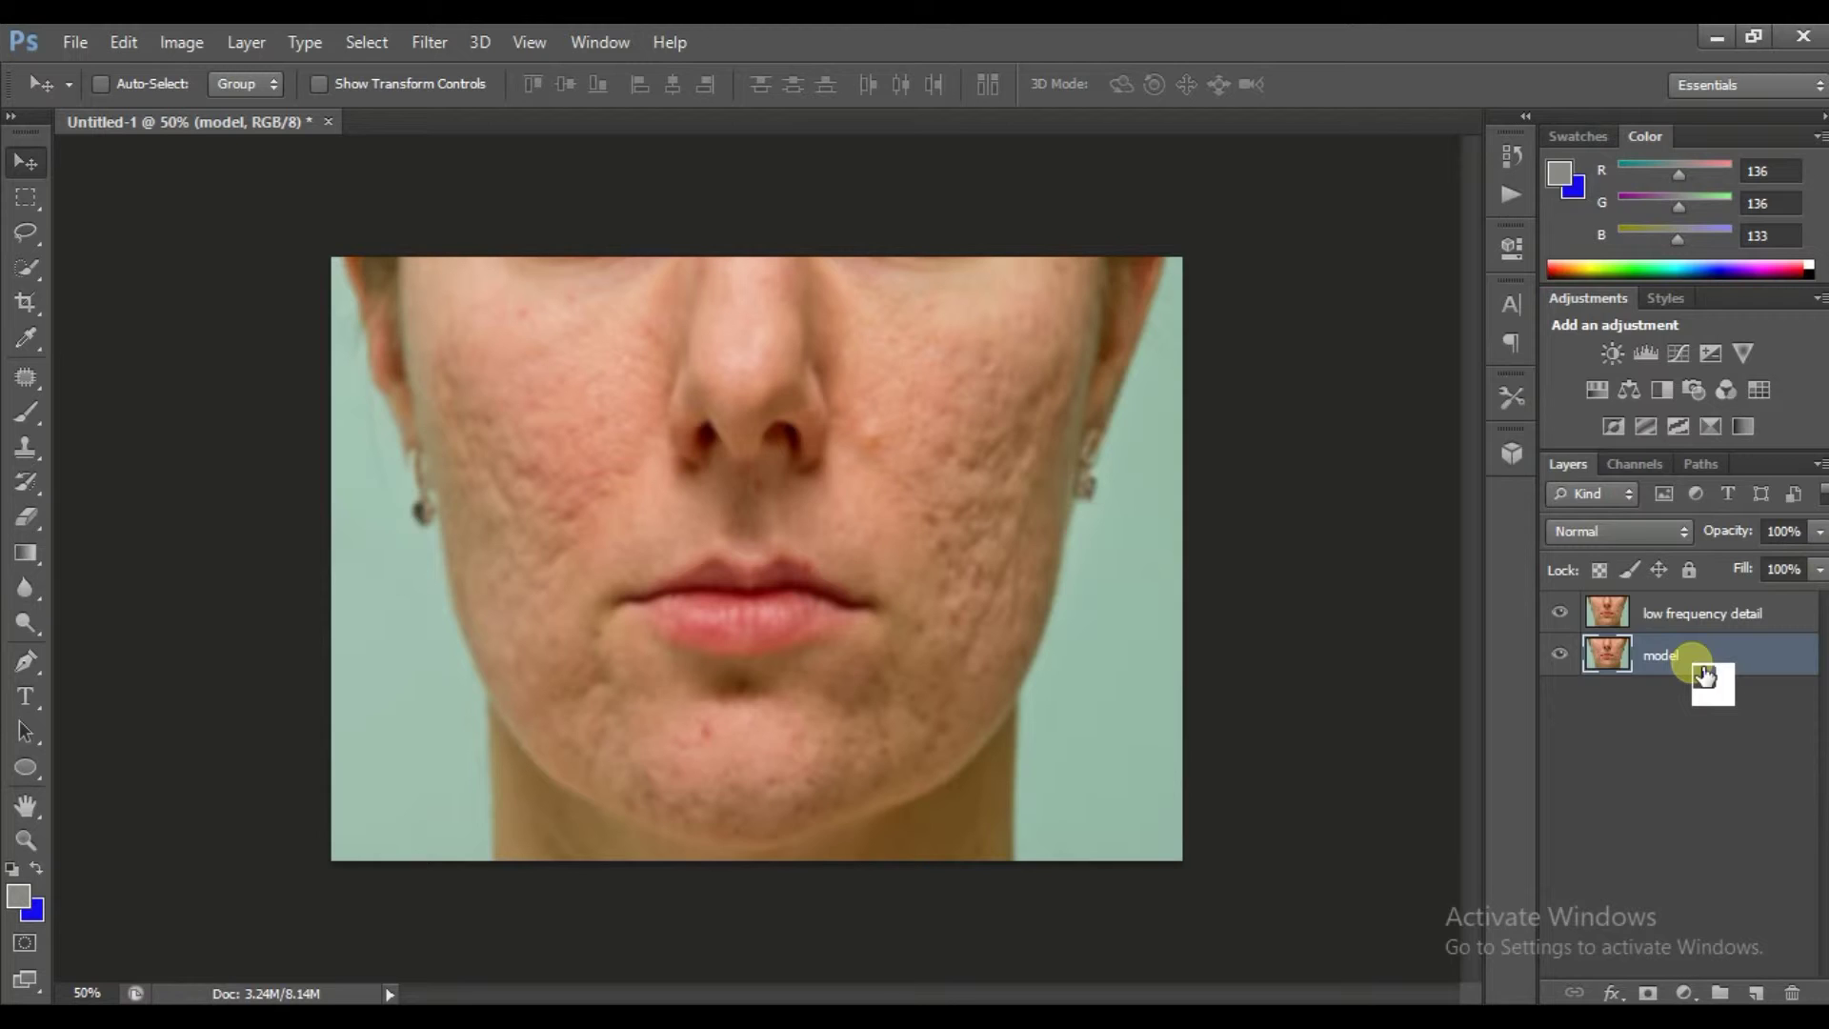
right_click(1705, 672)
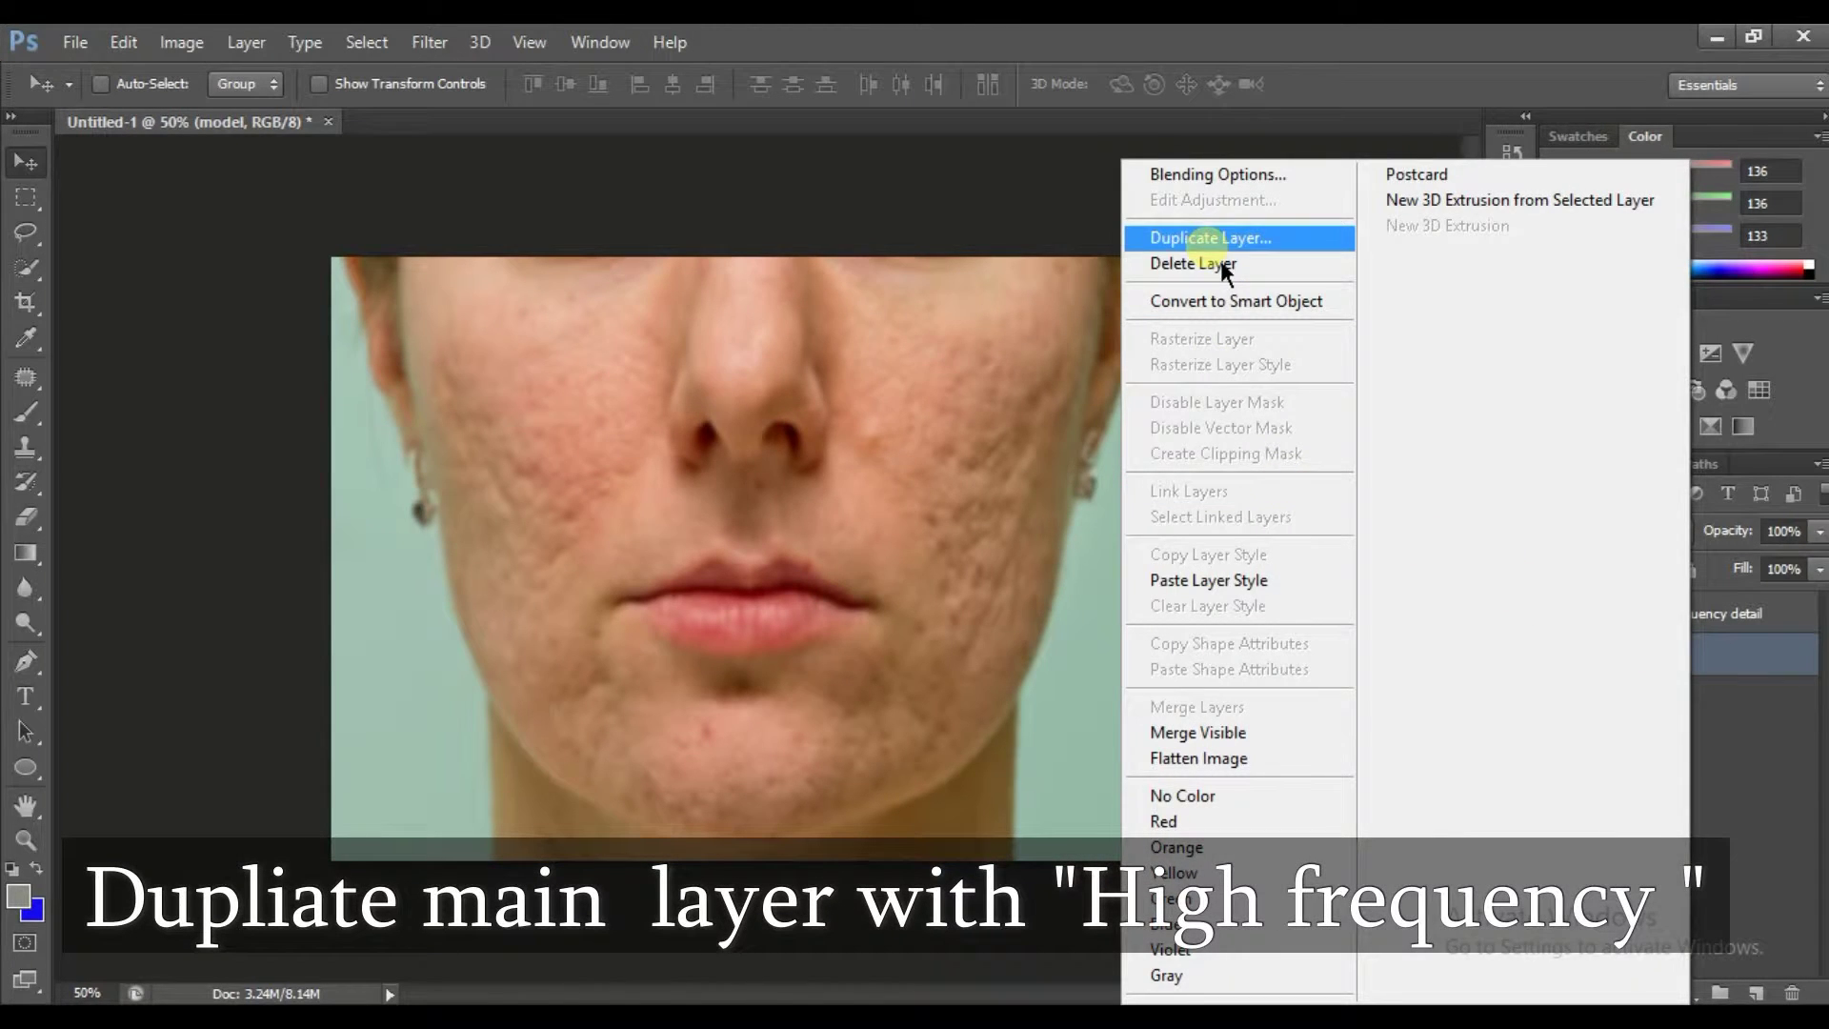
left_click(1210, 238)
type("high frequency")
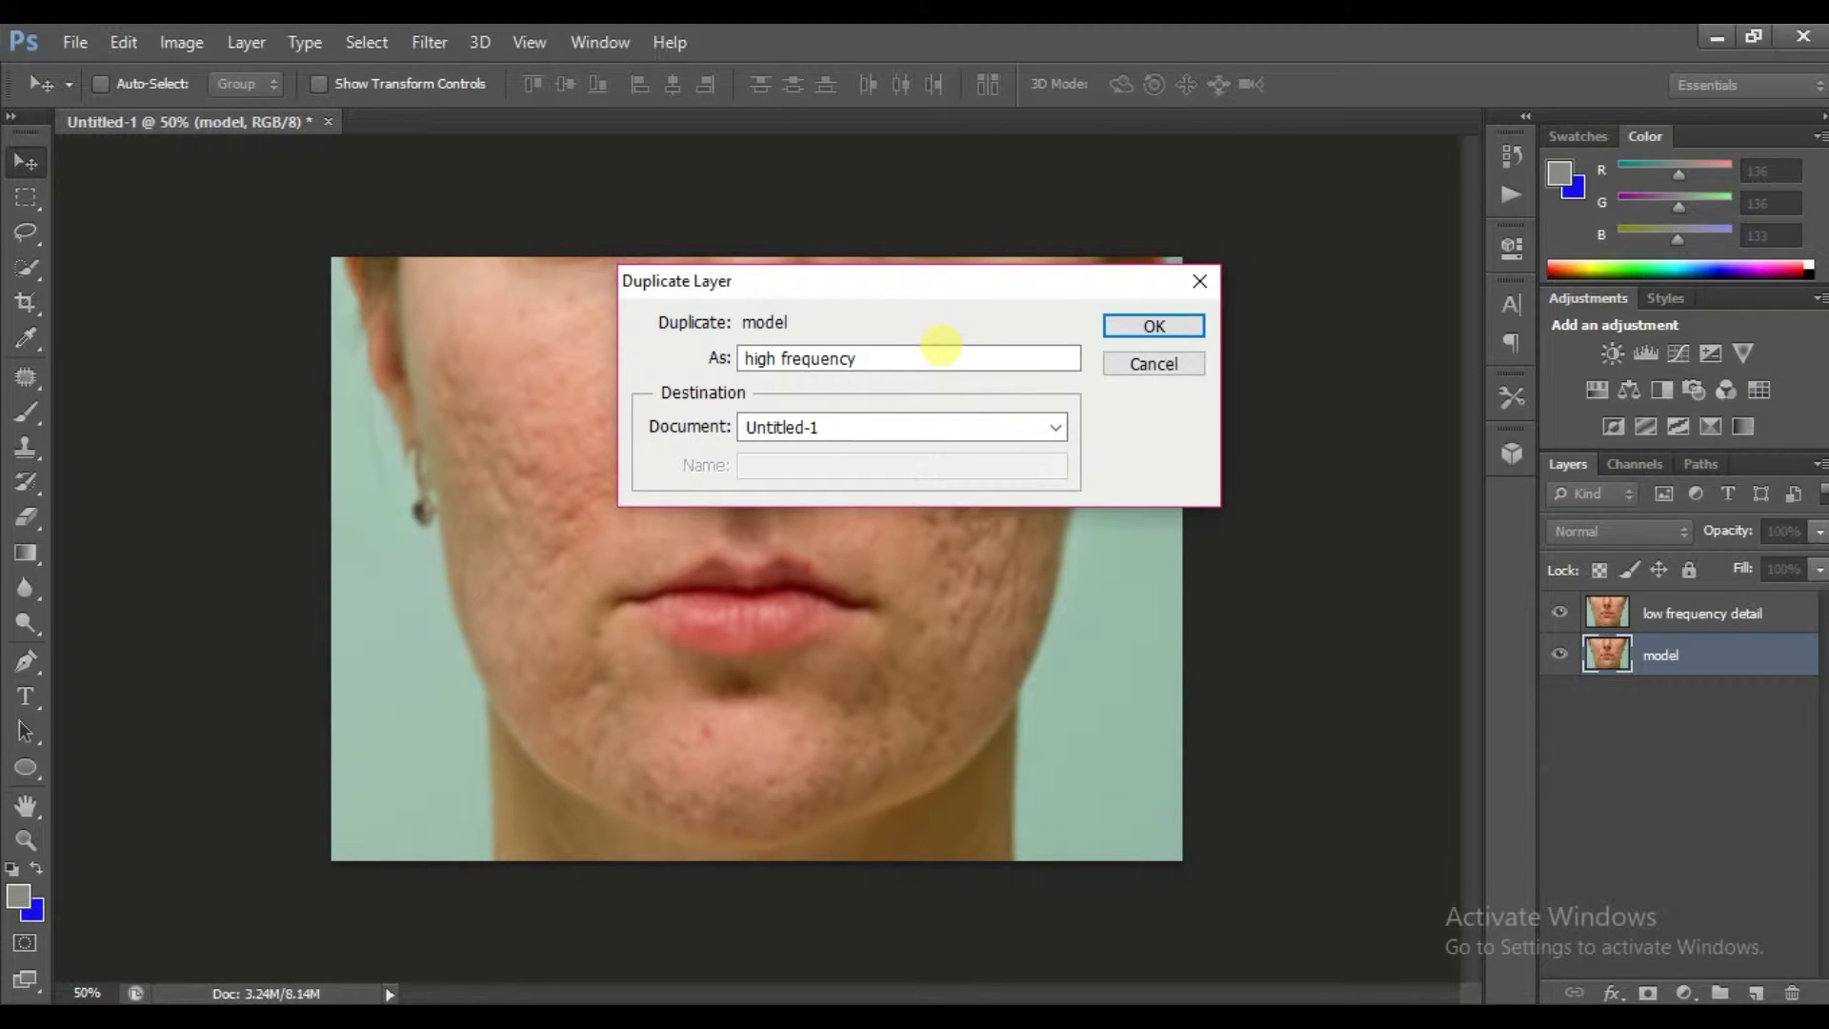
key("Return")
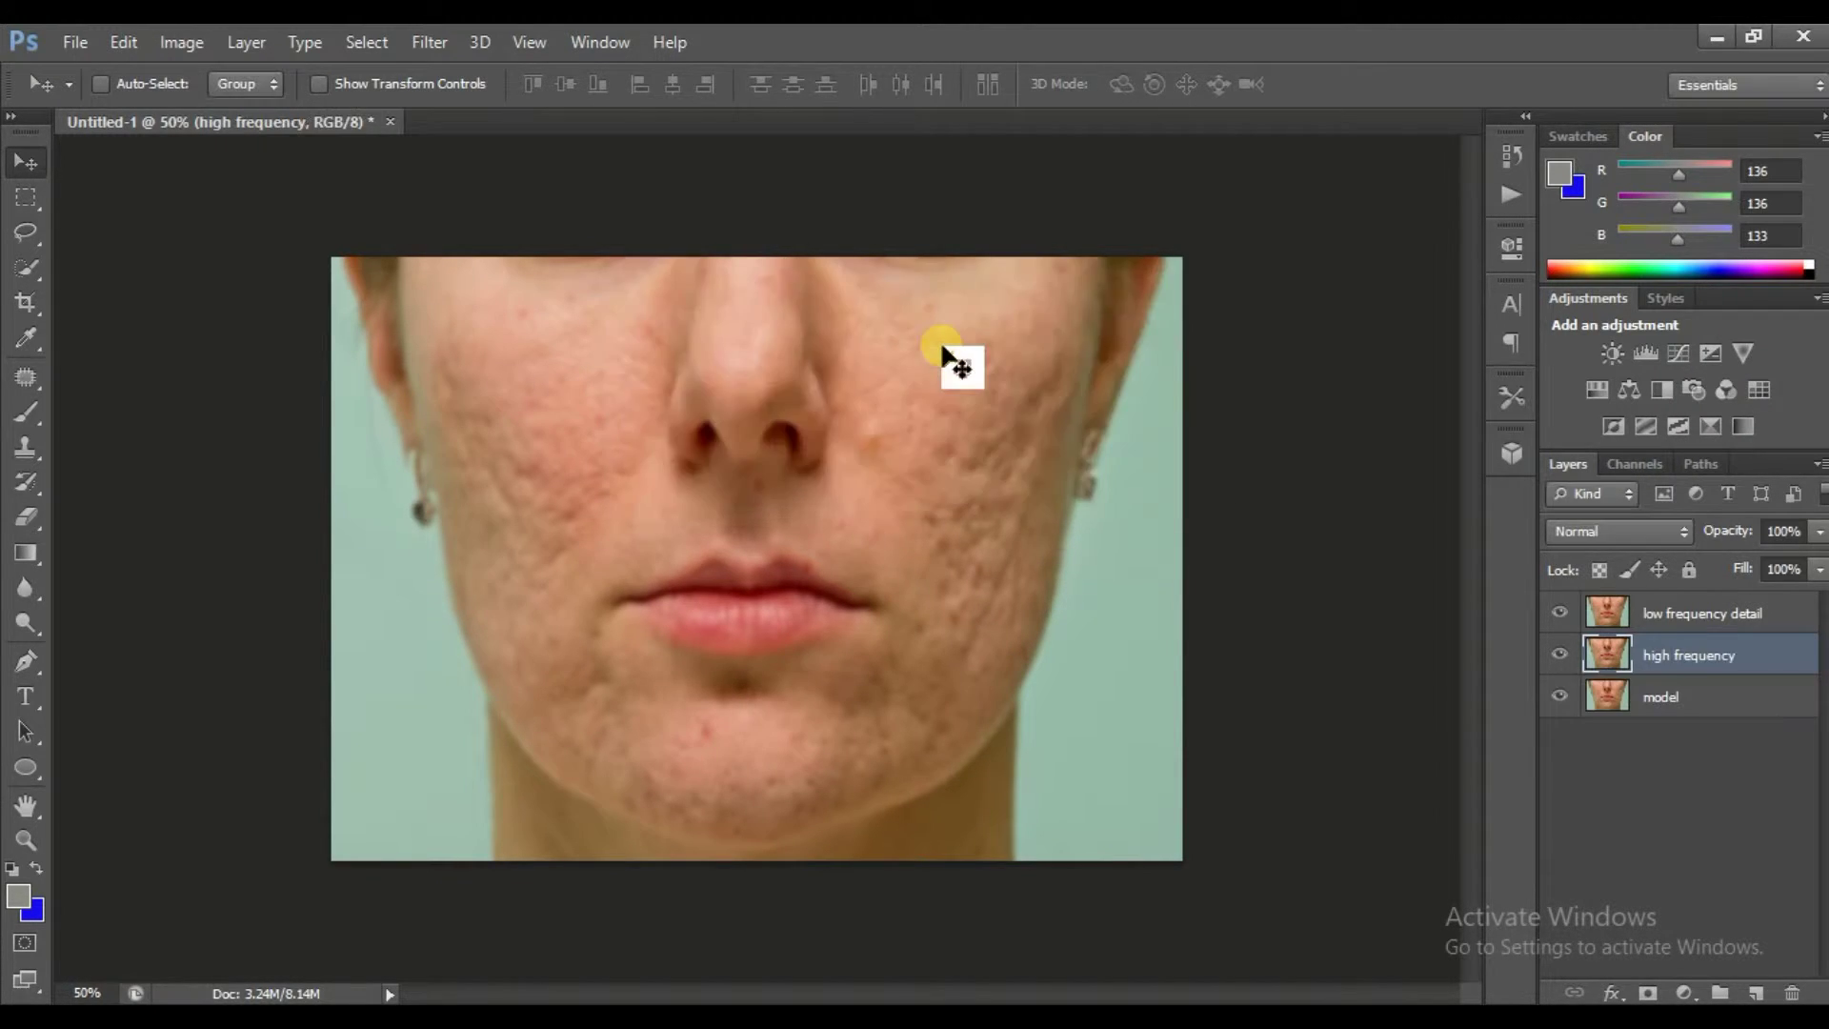
mouse_move(1677, 657)
left_mouse_down()
mouse_move(1650, 644)
mouse_move(1669, 615)
left_mouse_up()
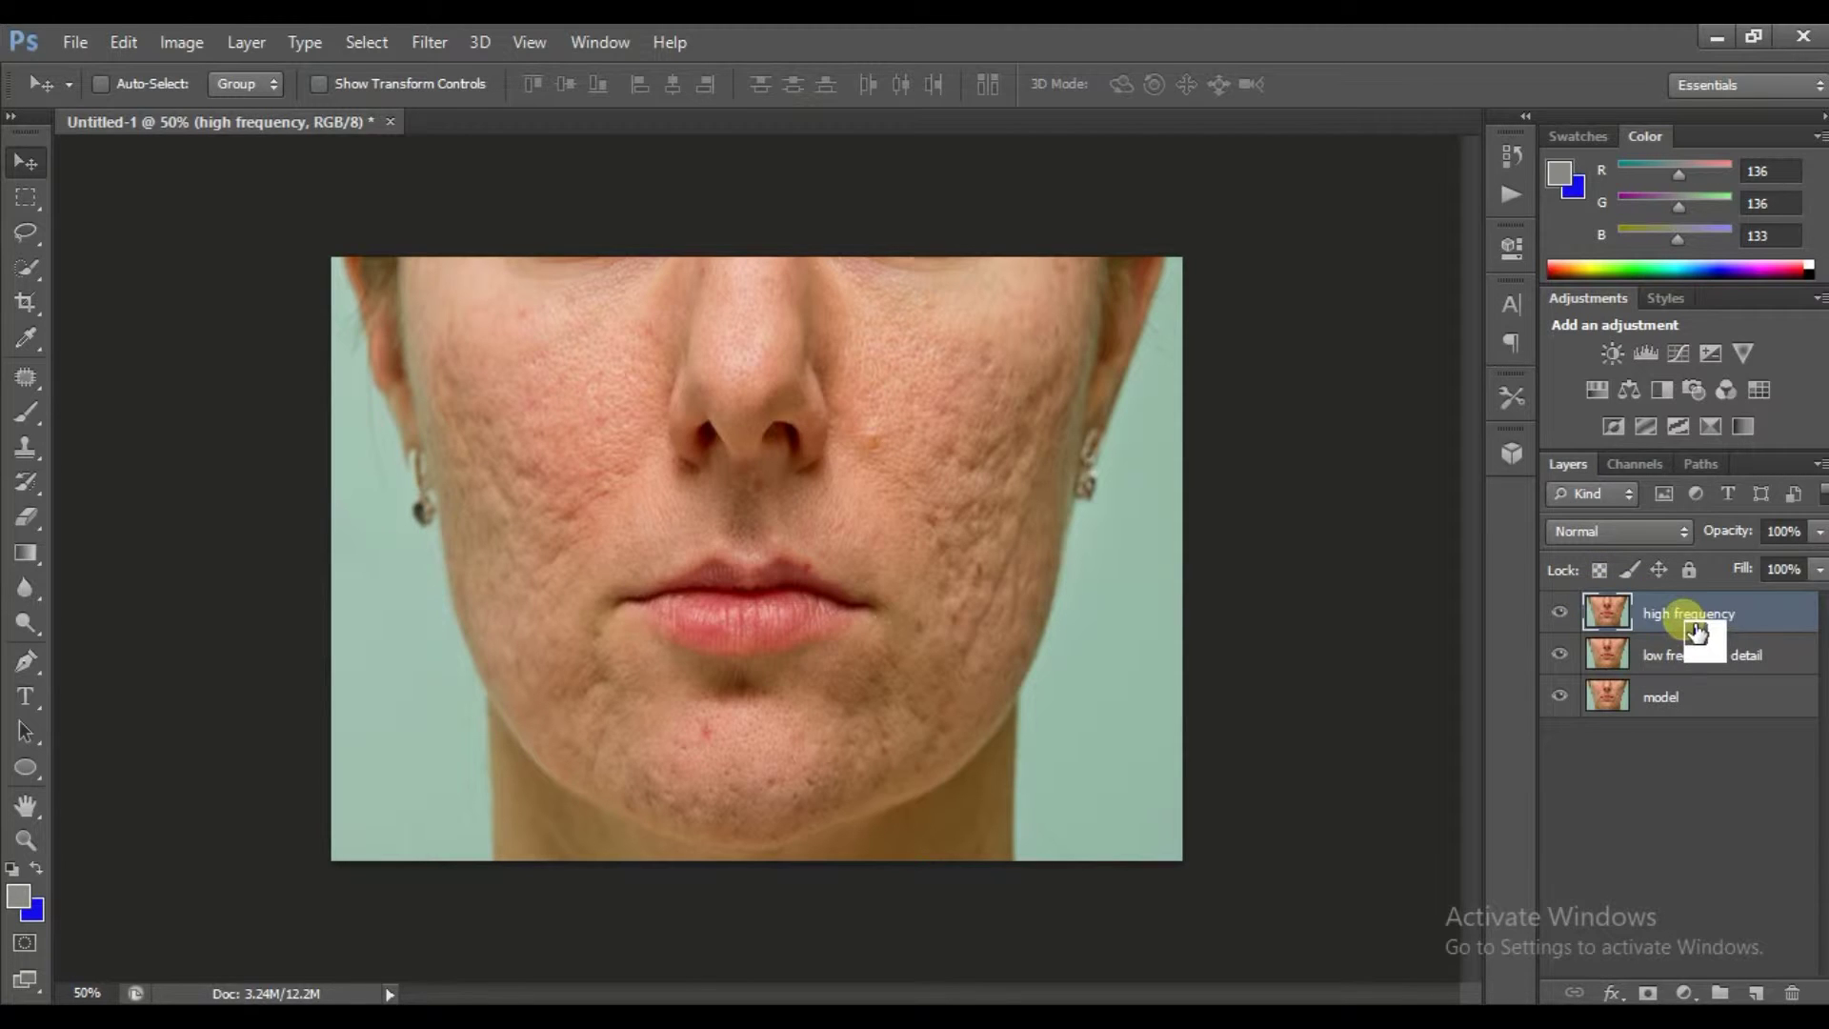
Use Apply Image to subtract low frequency detail from high frequency at scale 2, offset 128
left_click(181, 42)
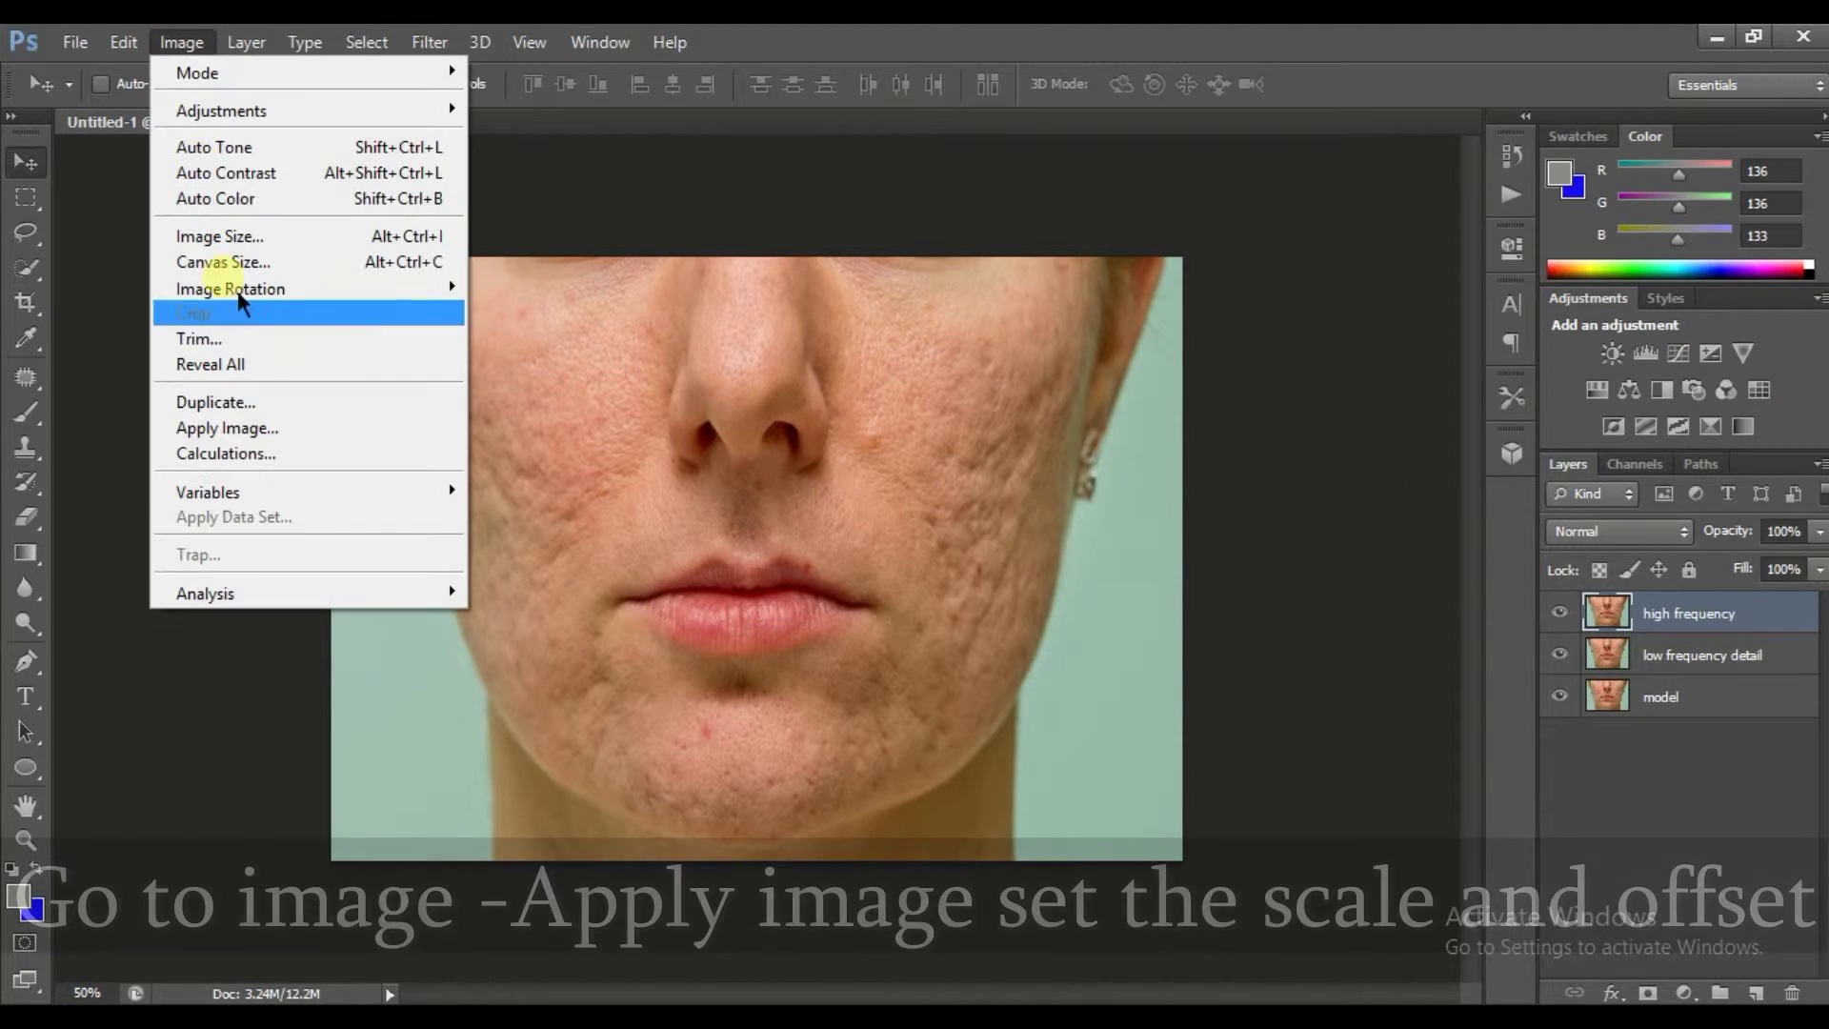
left_click(293, 442)
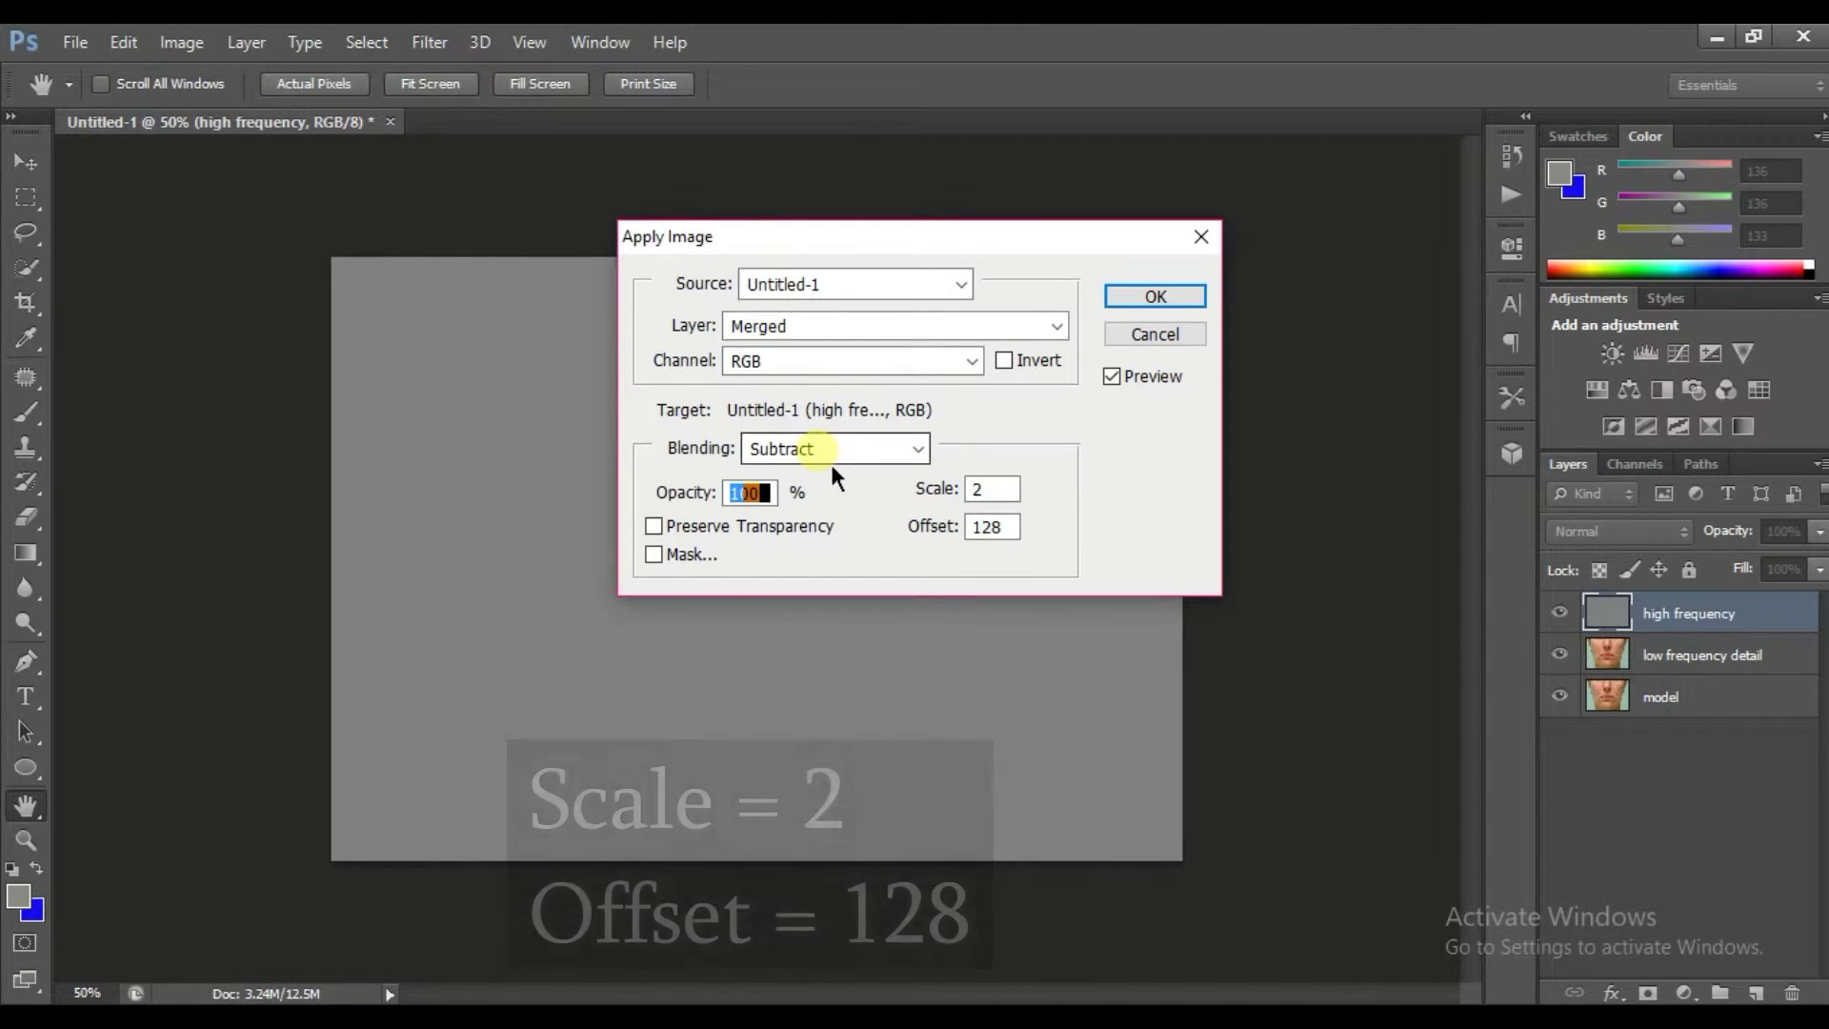
left_click(817, 326)
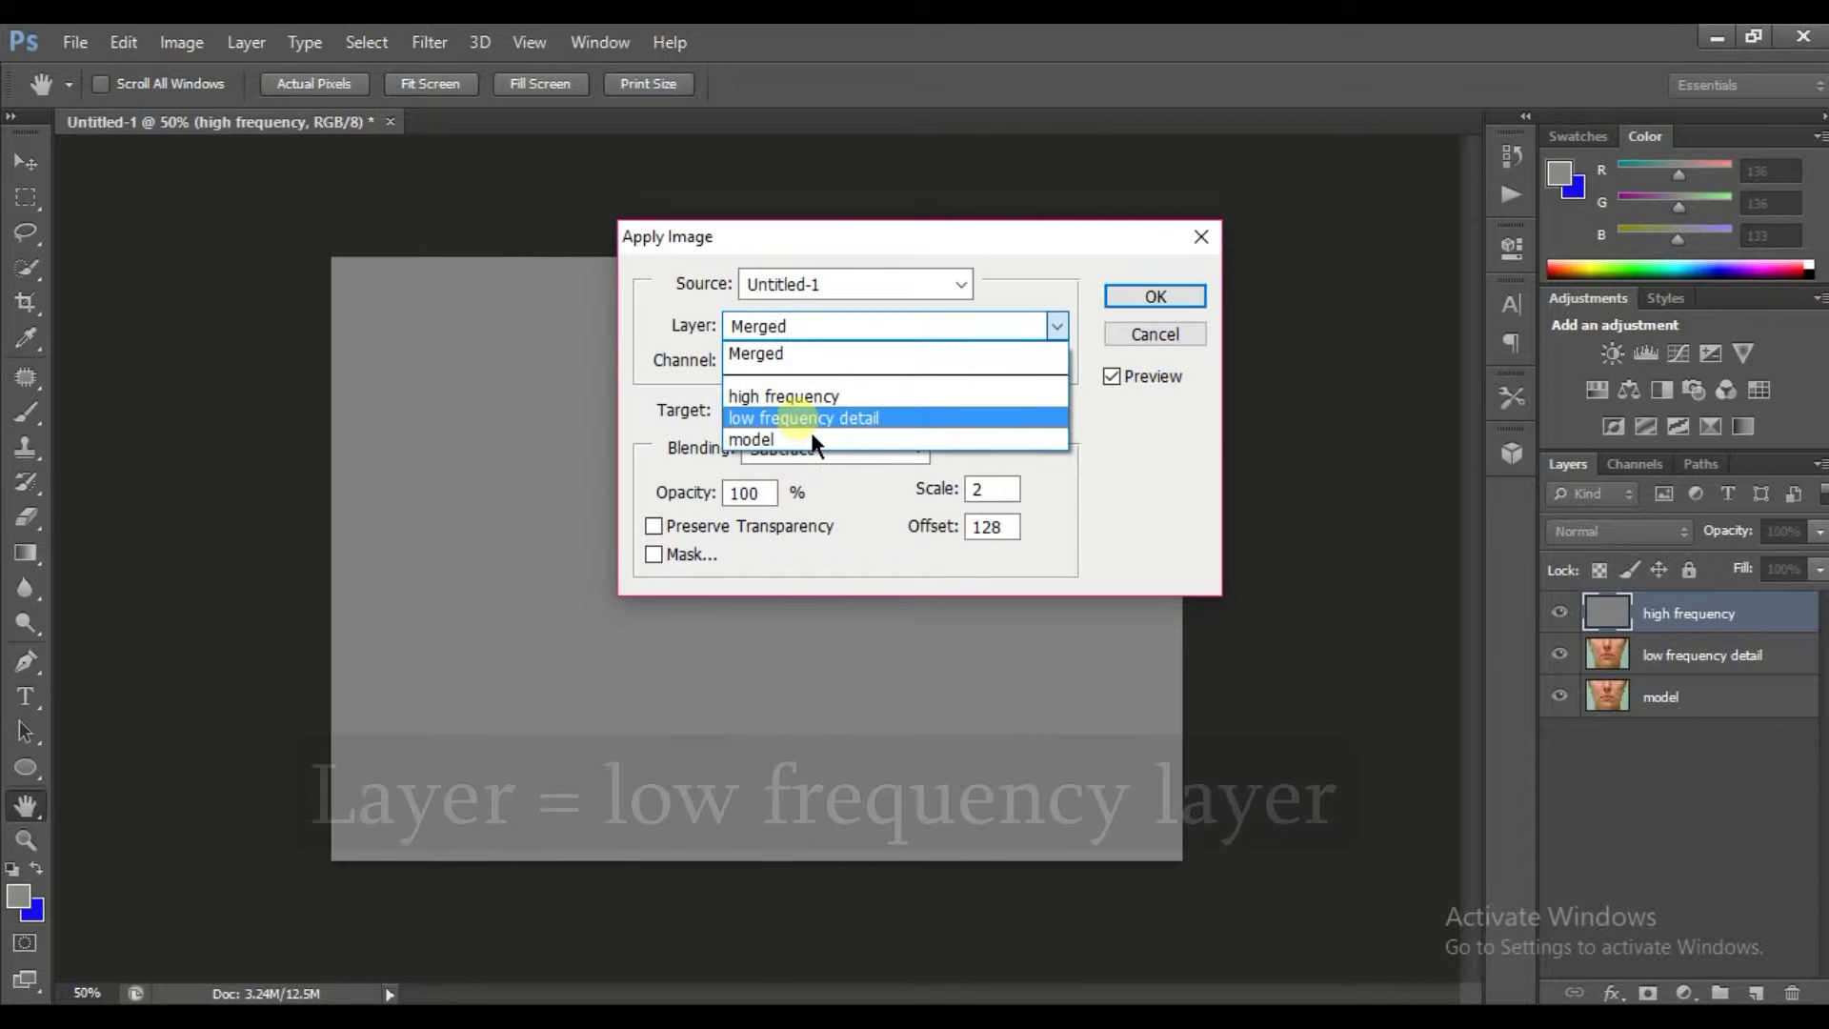
left_click(810, 423)
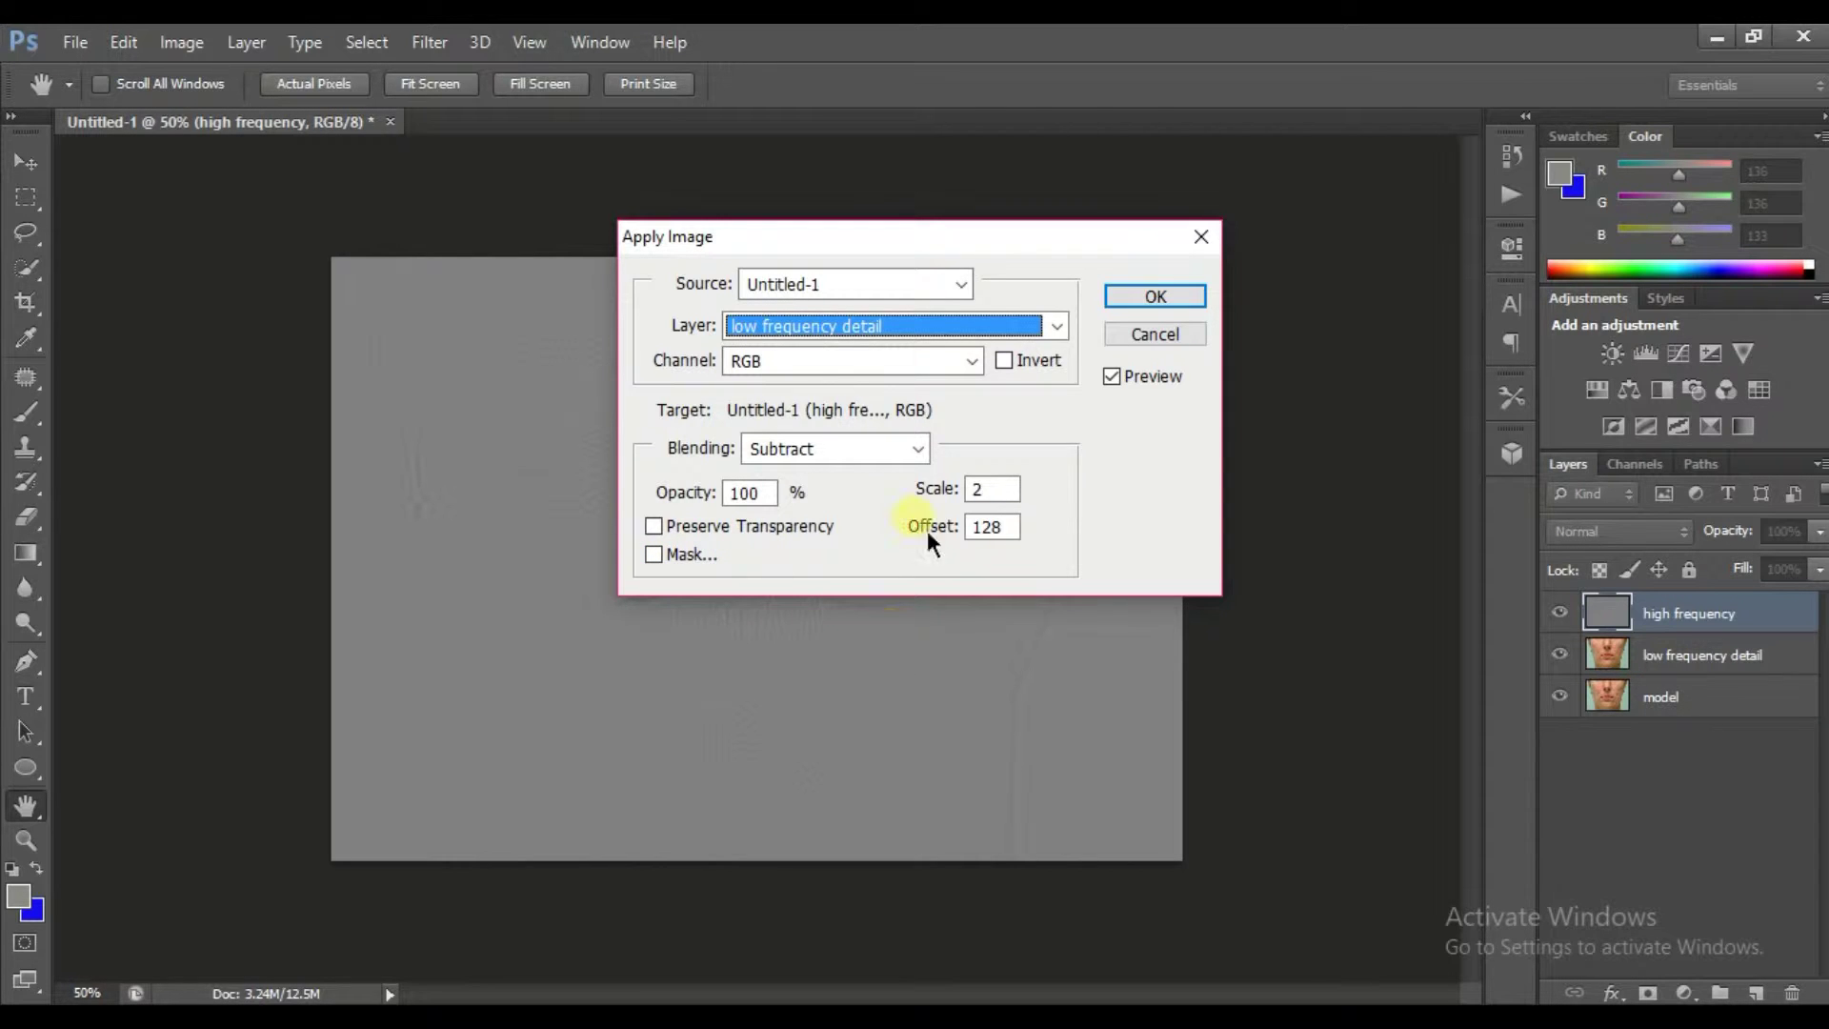
mouse_move(936, 242)
left_mouse_down()
mouse_move(1366, 191)
mouse_move(1328, 120)
left_mouse_up()
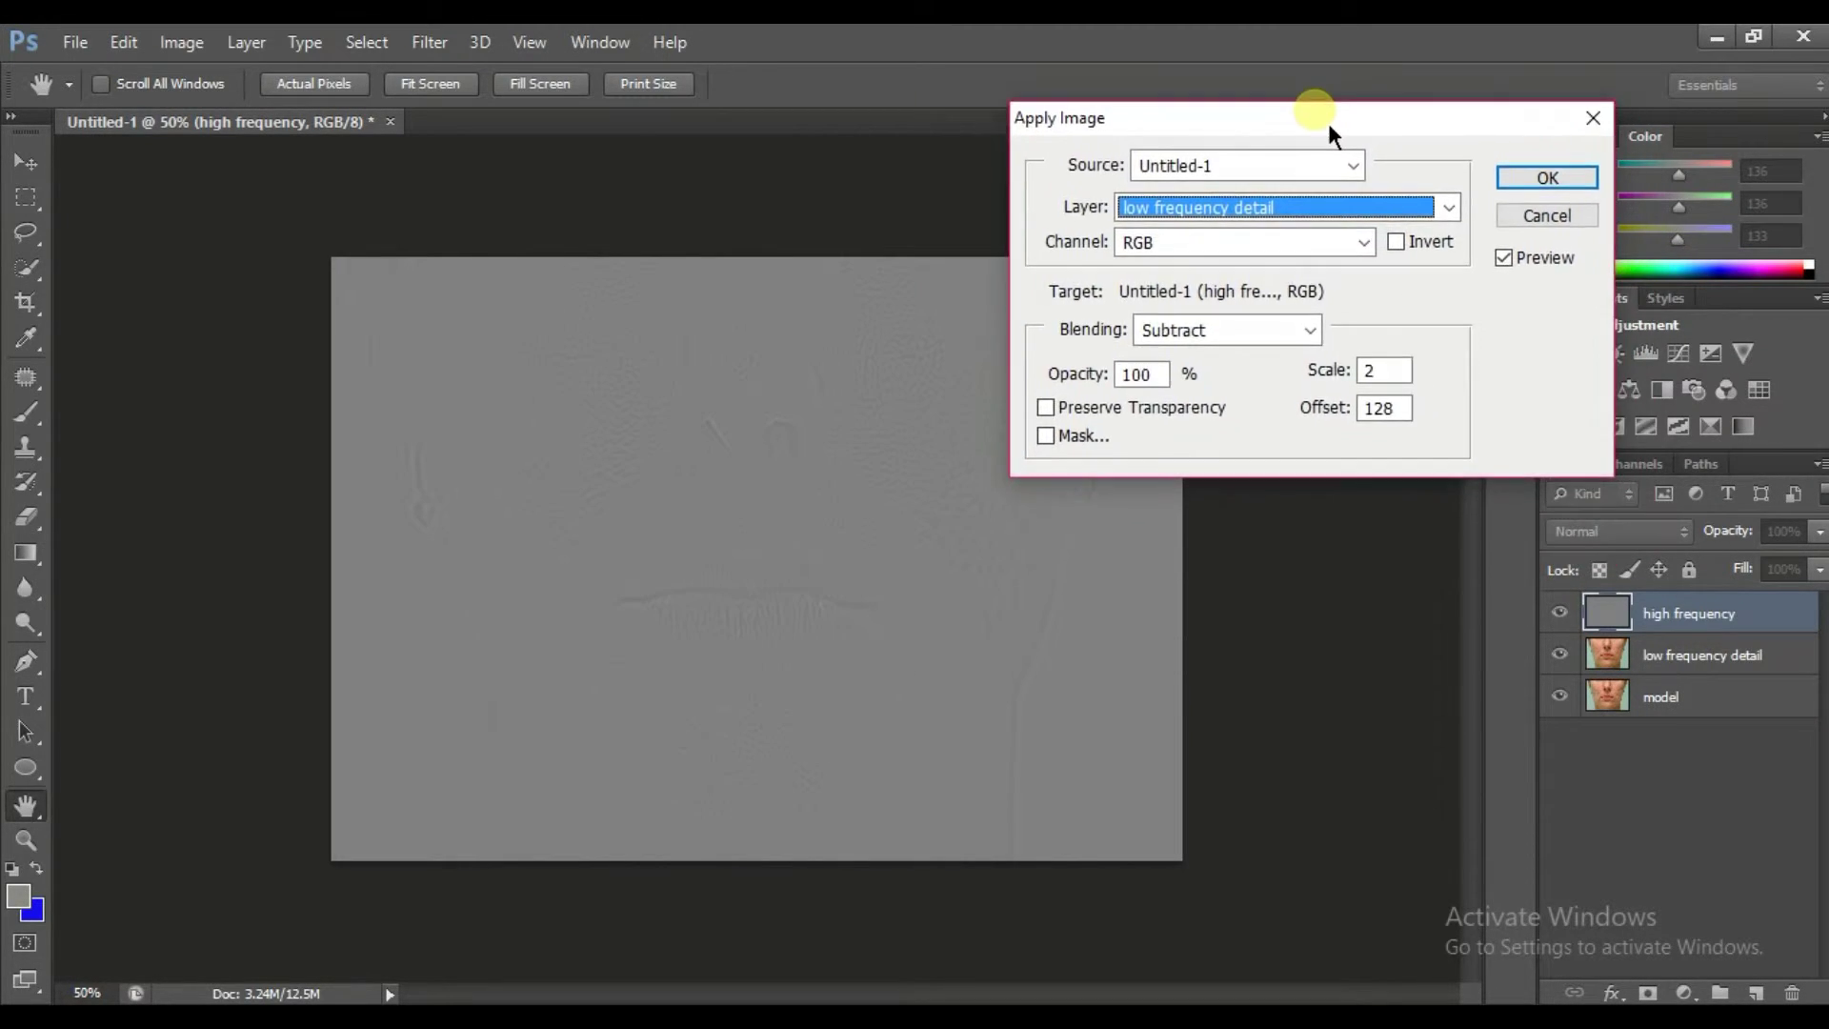
left_click(1562, 183)
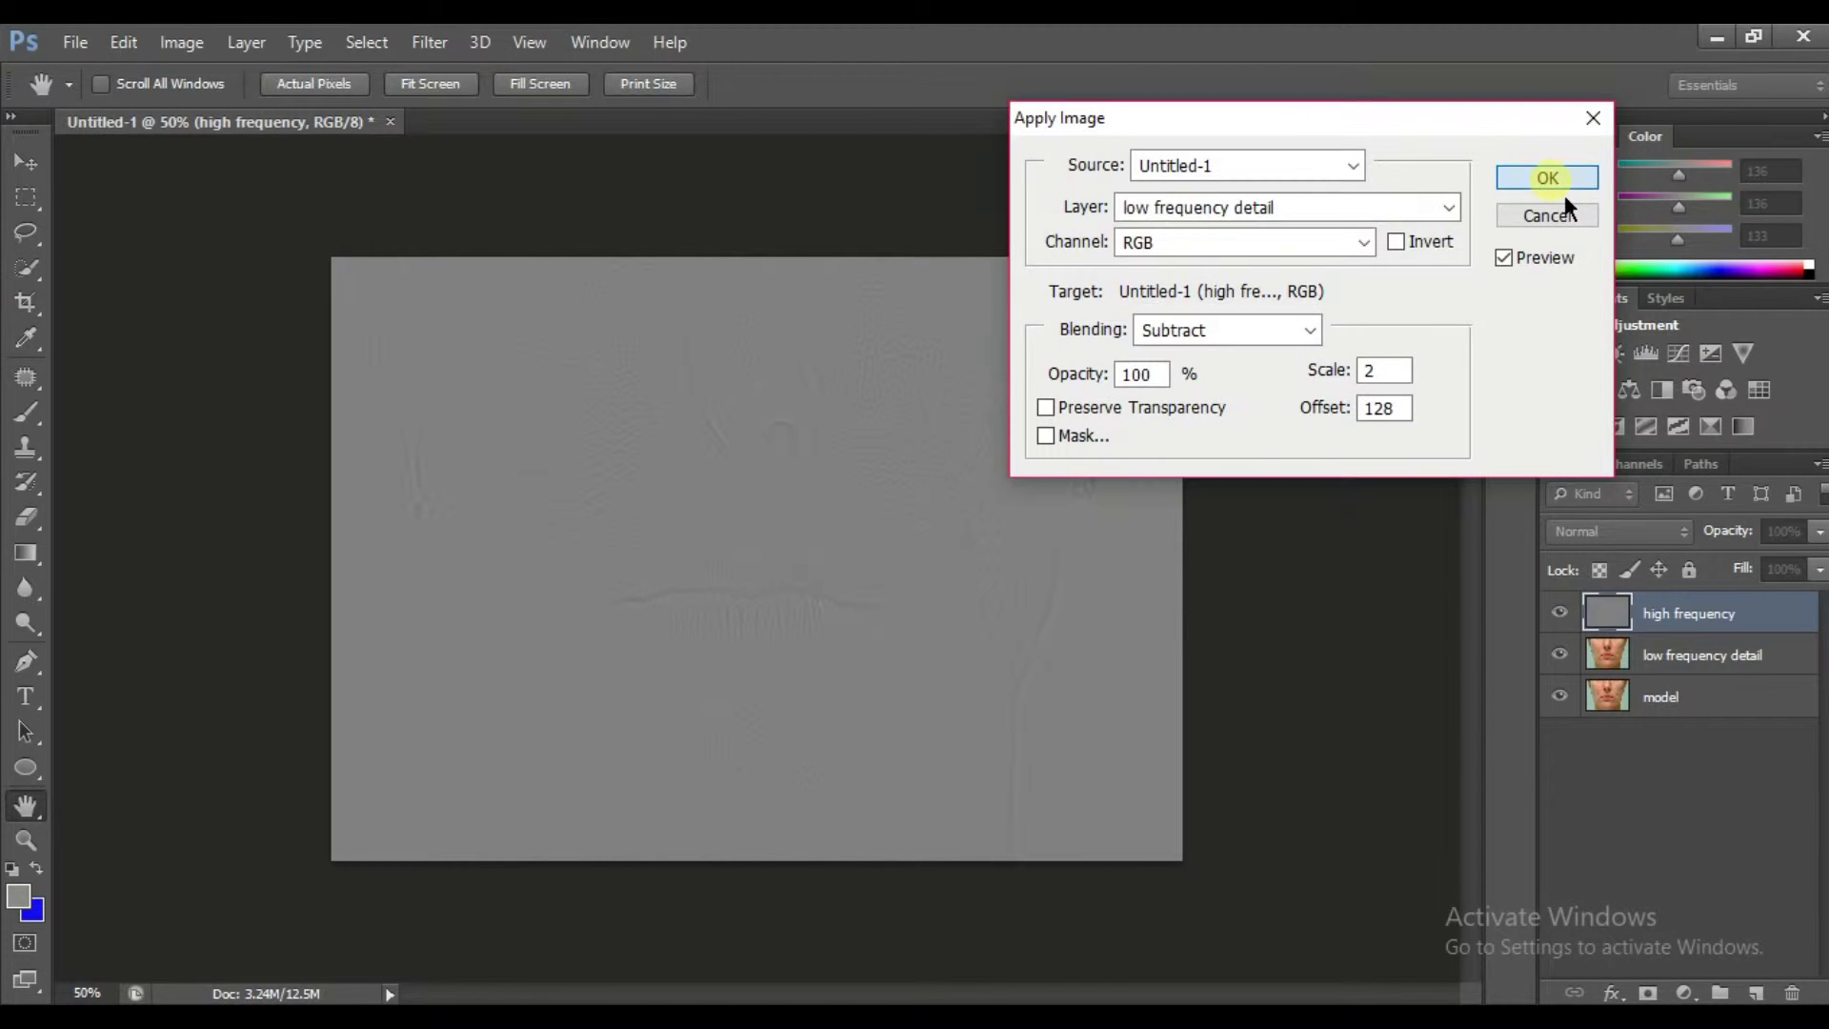
Set the high frequency layer's blend mode to Linear Light
left_click(1640, 533)
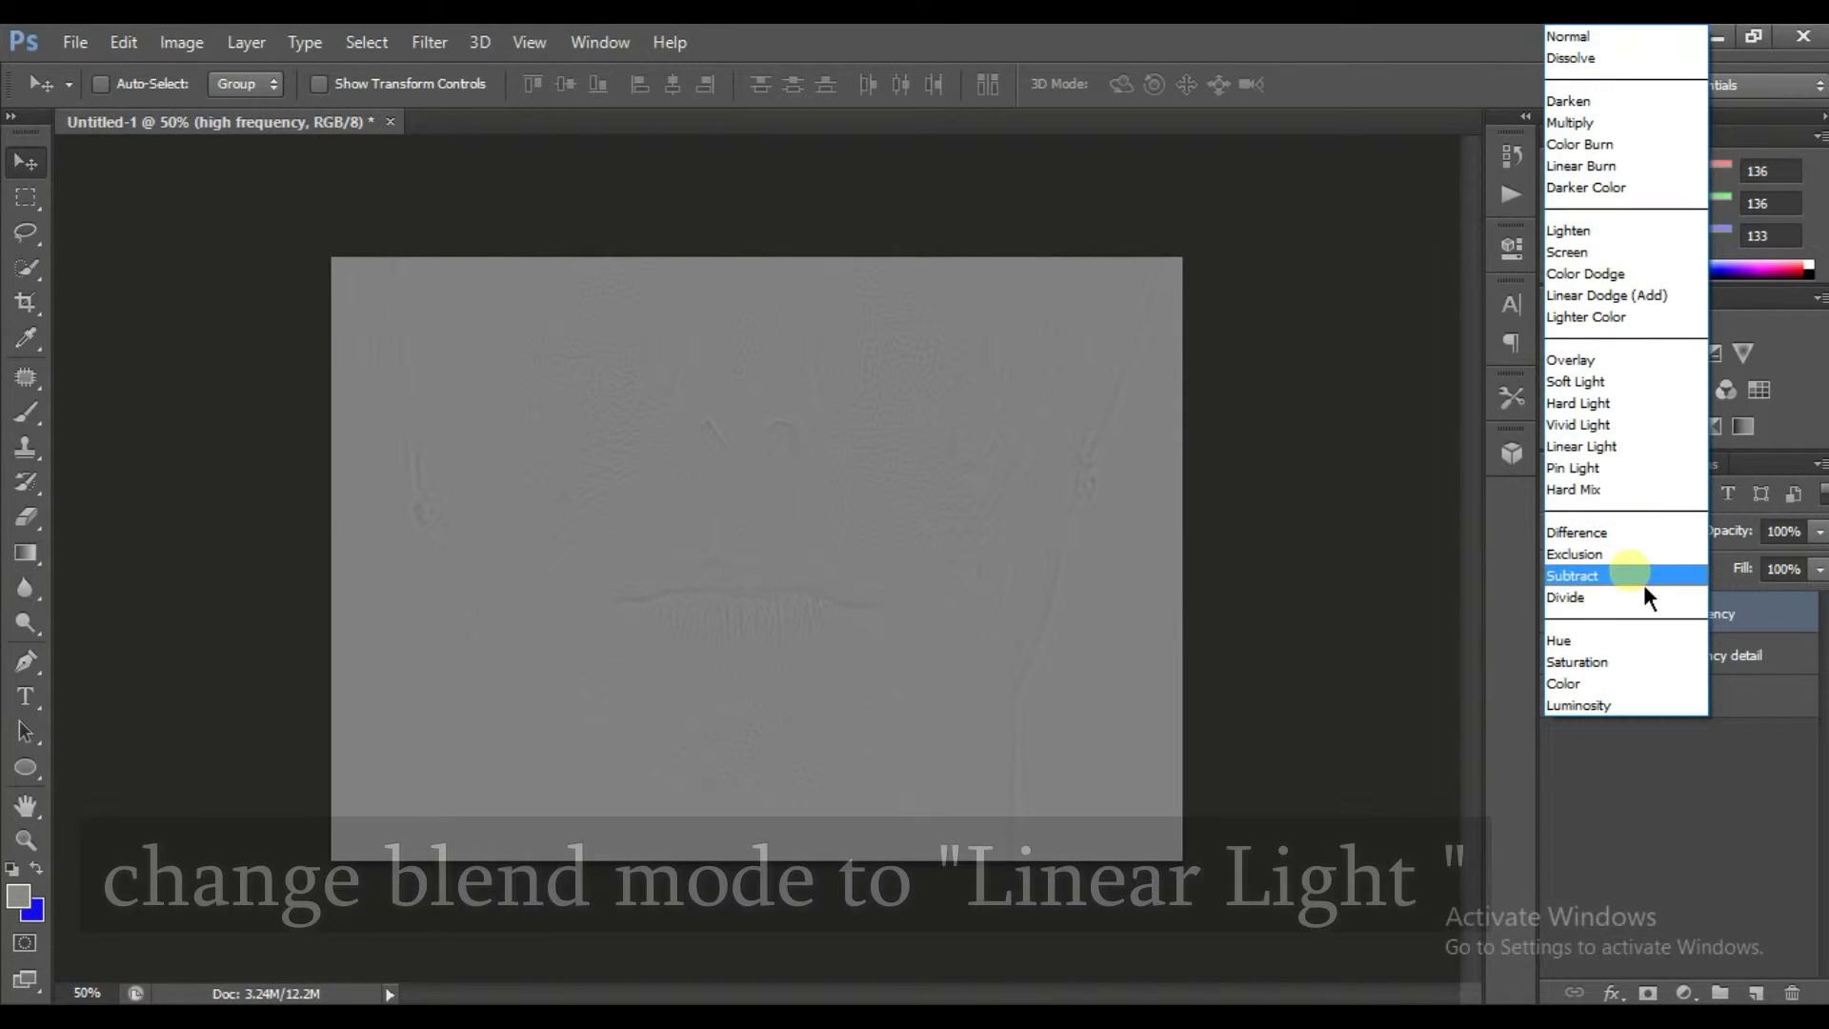
left_click(1617, 459)
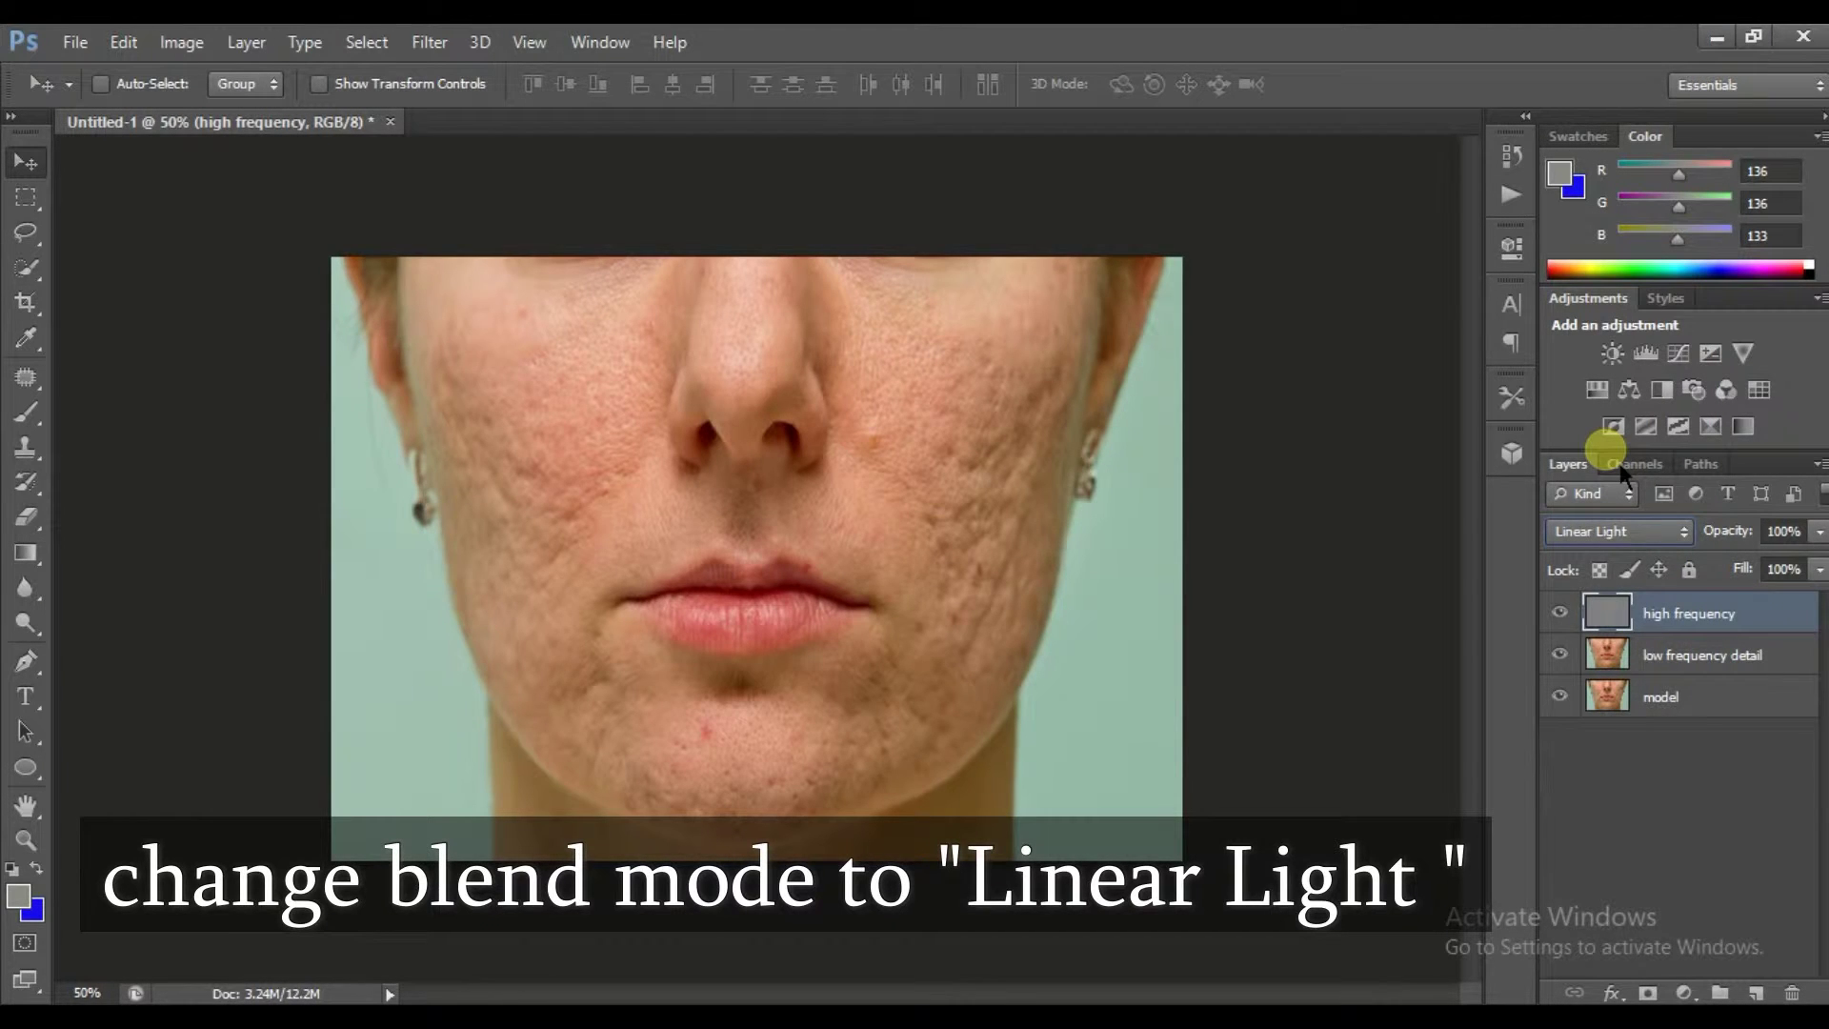
left_click_drag(1666, 612, 1682, 667)
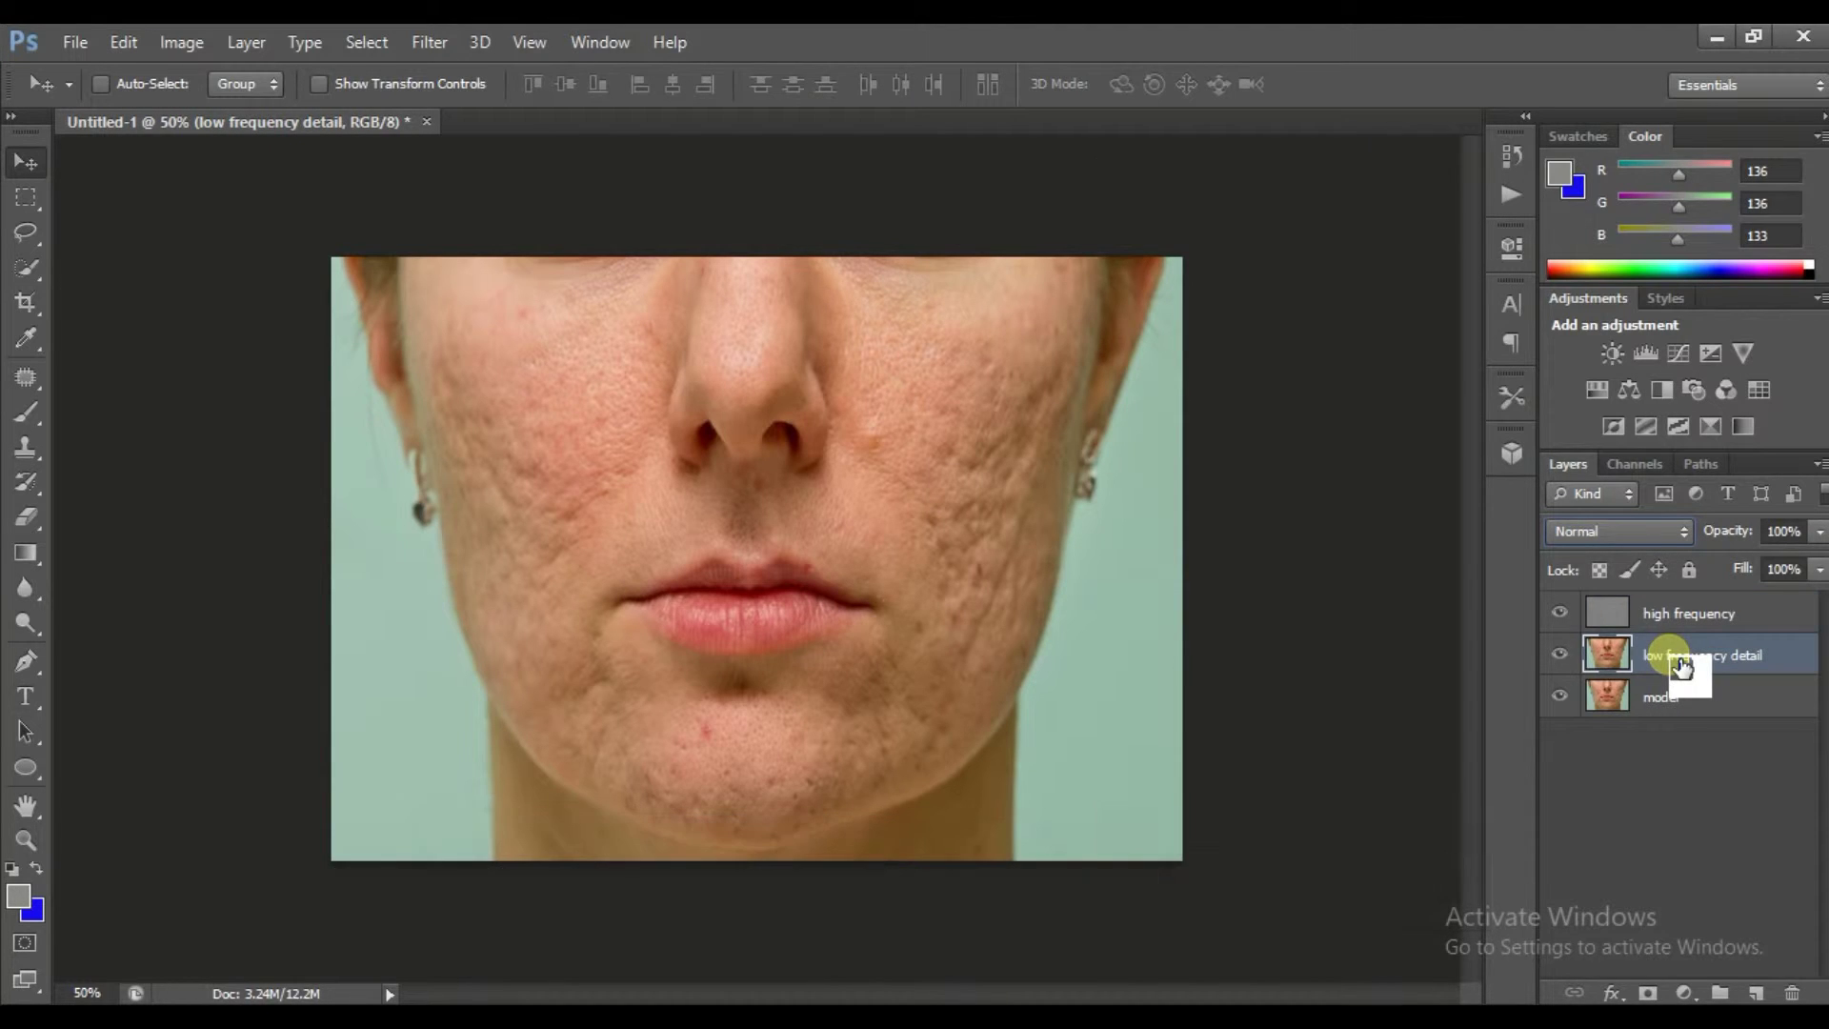
Convert low frequency detail to a smart object and apply a 40.1-pixel Gaussian Blur
right_click(1682, 665)
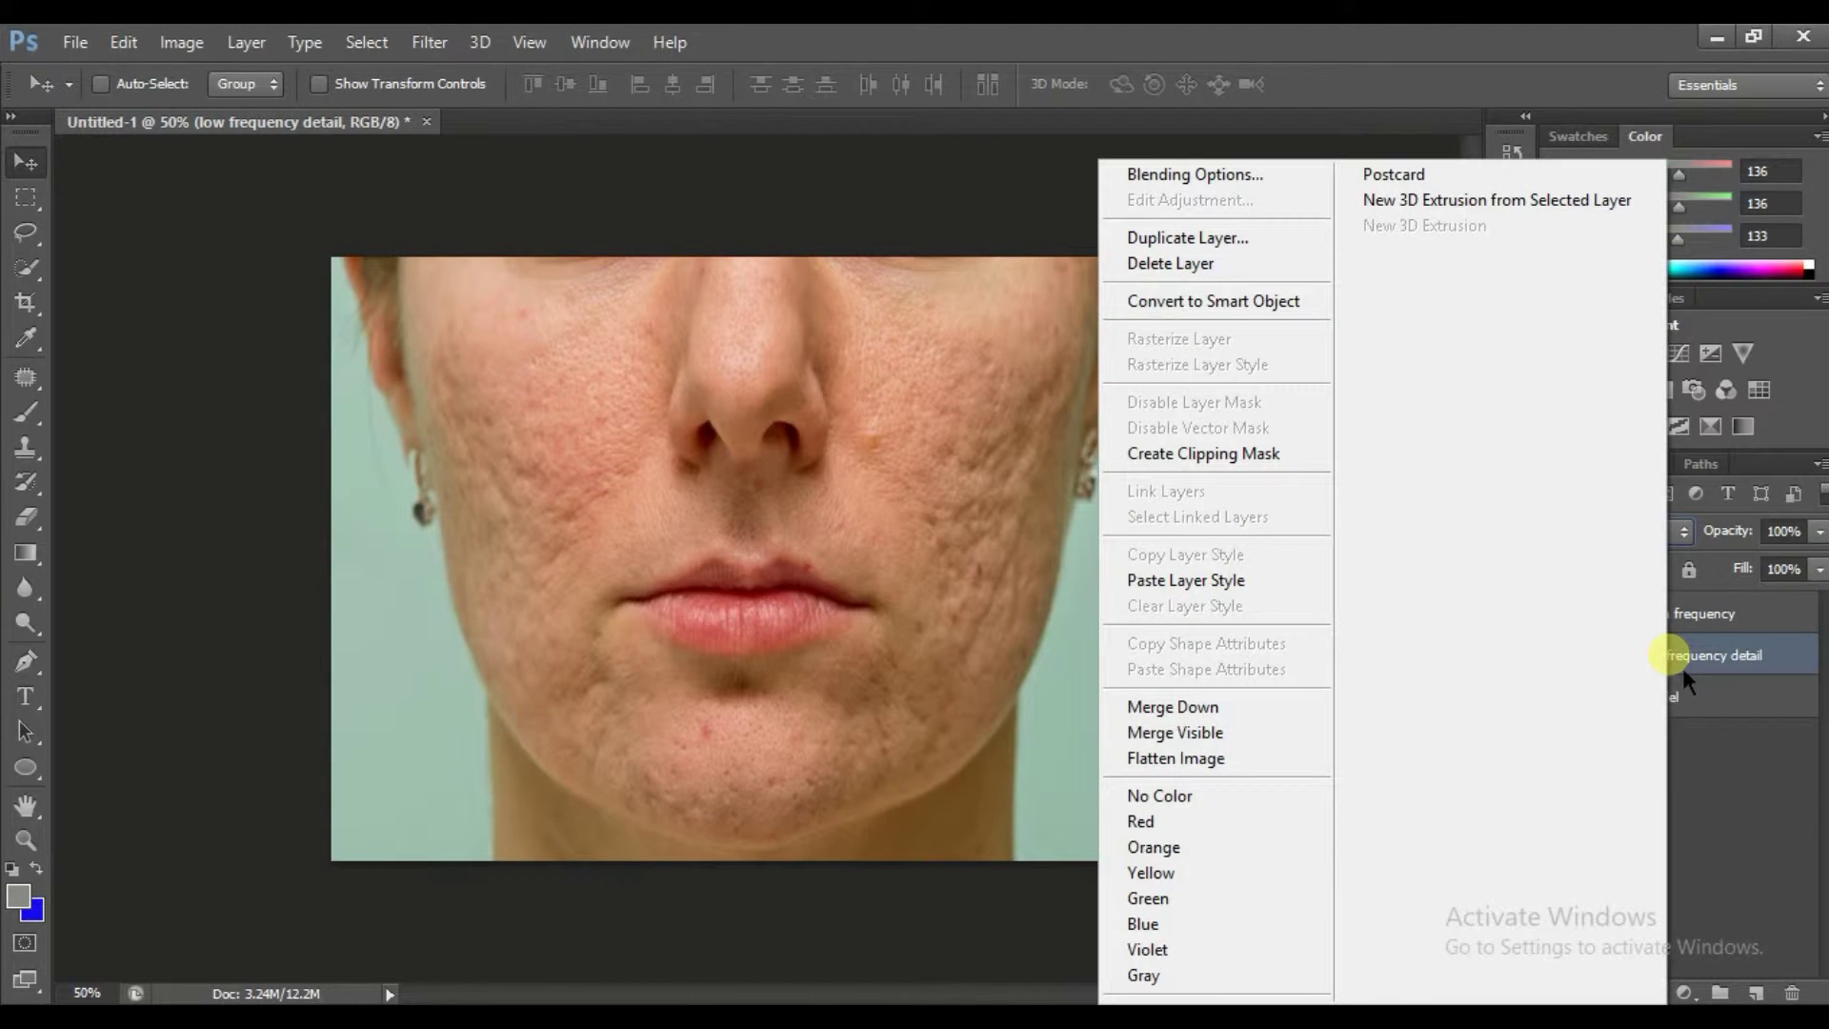
left_click(1253, 301)
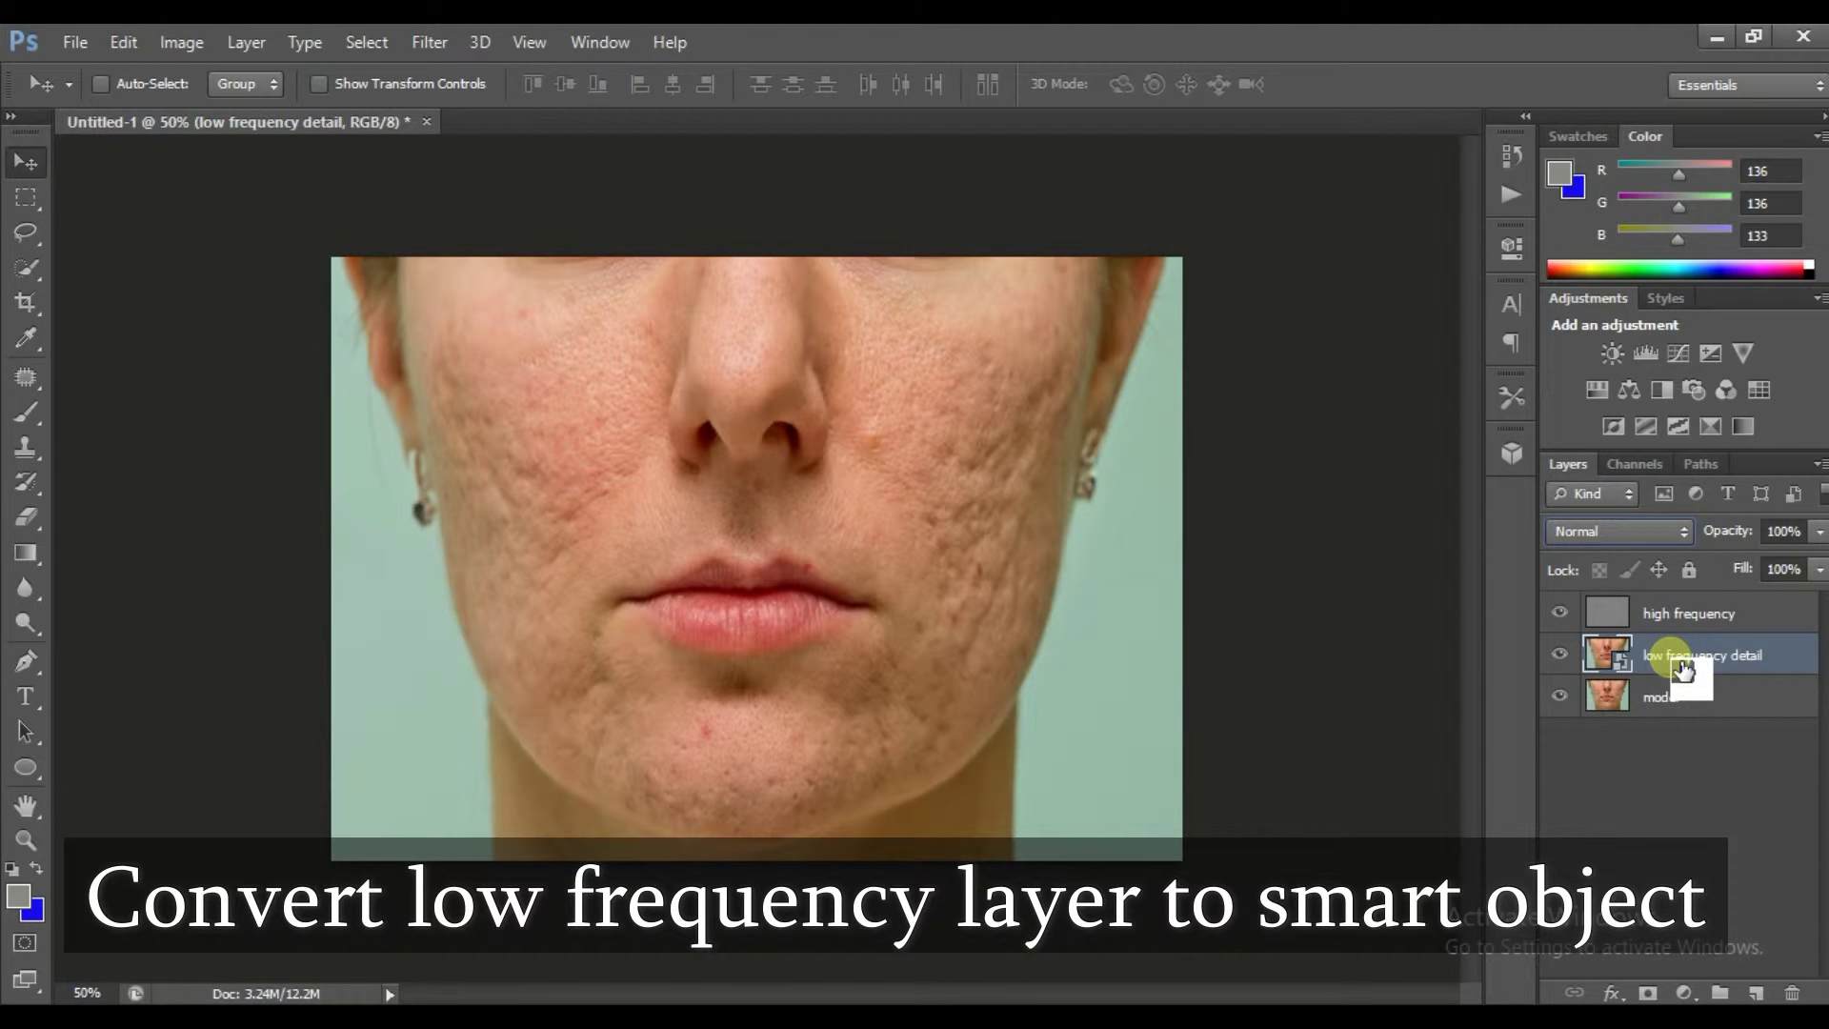
left_click(427, 43)
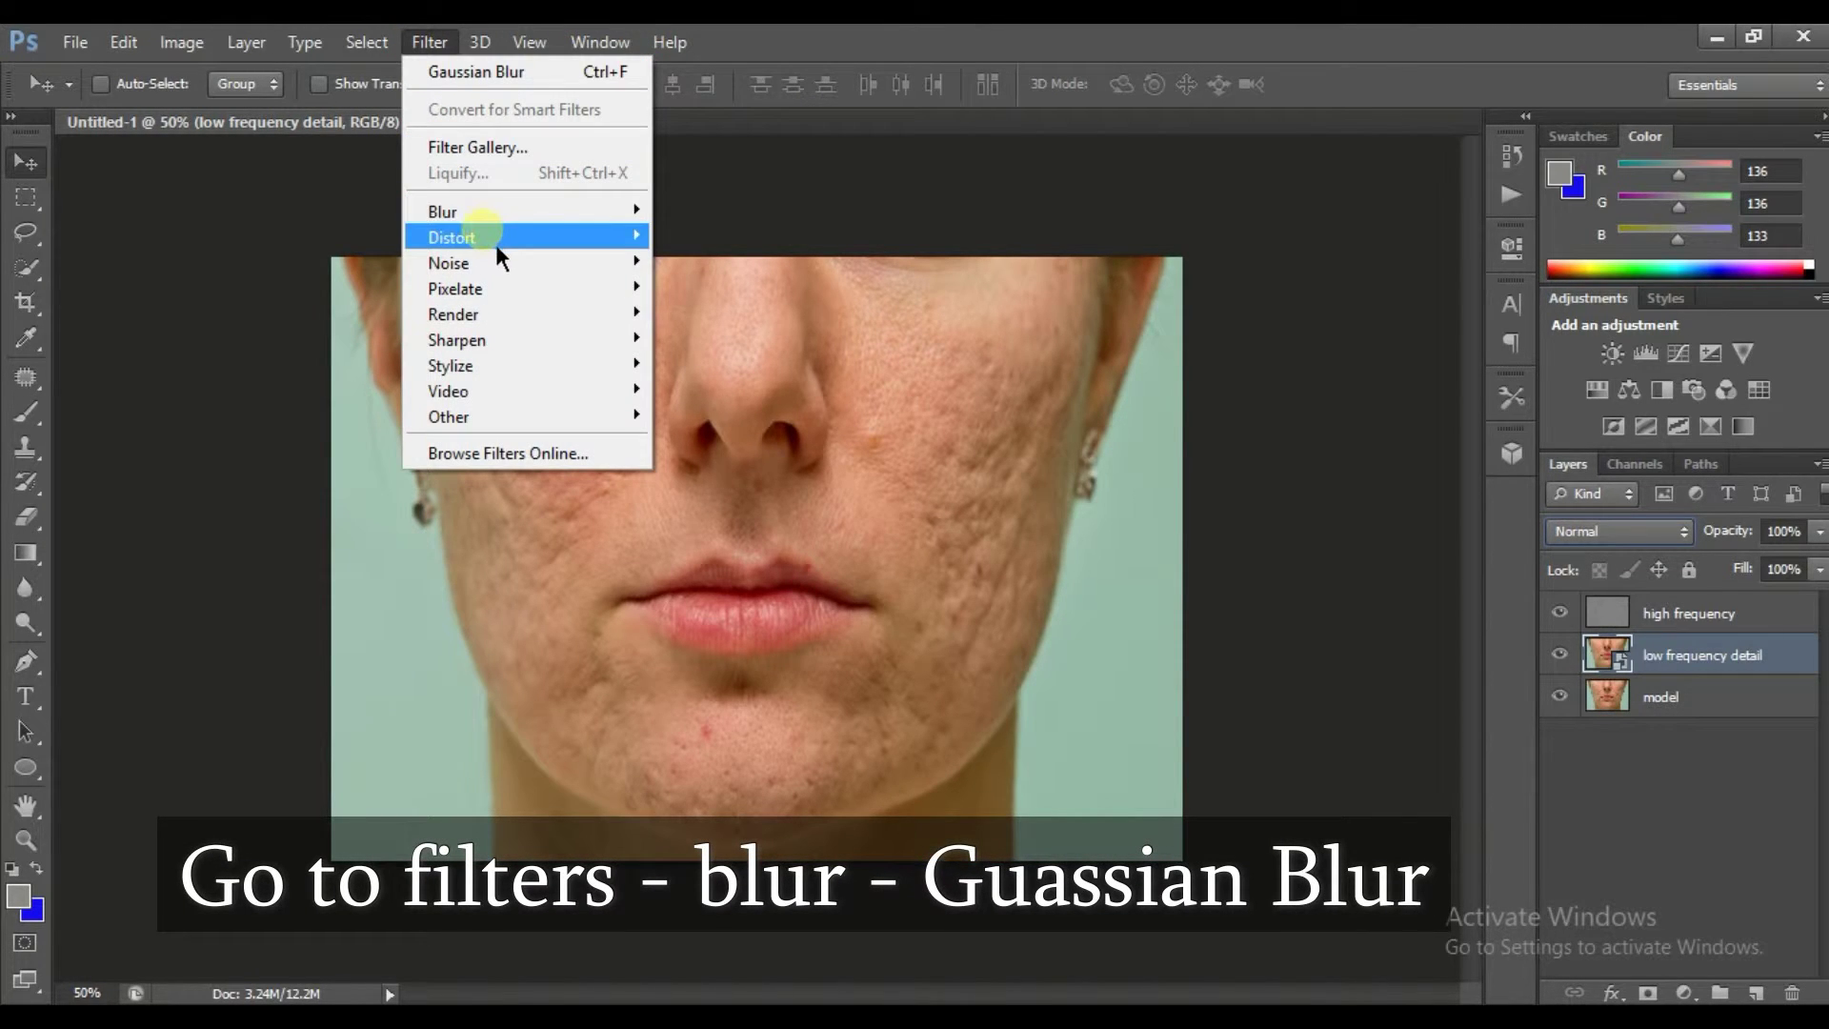
left_click(481, 212)
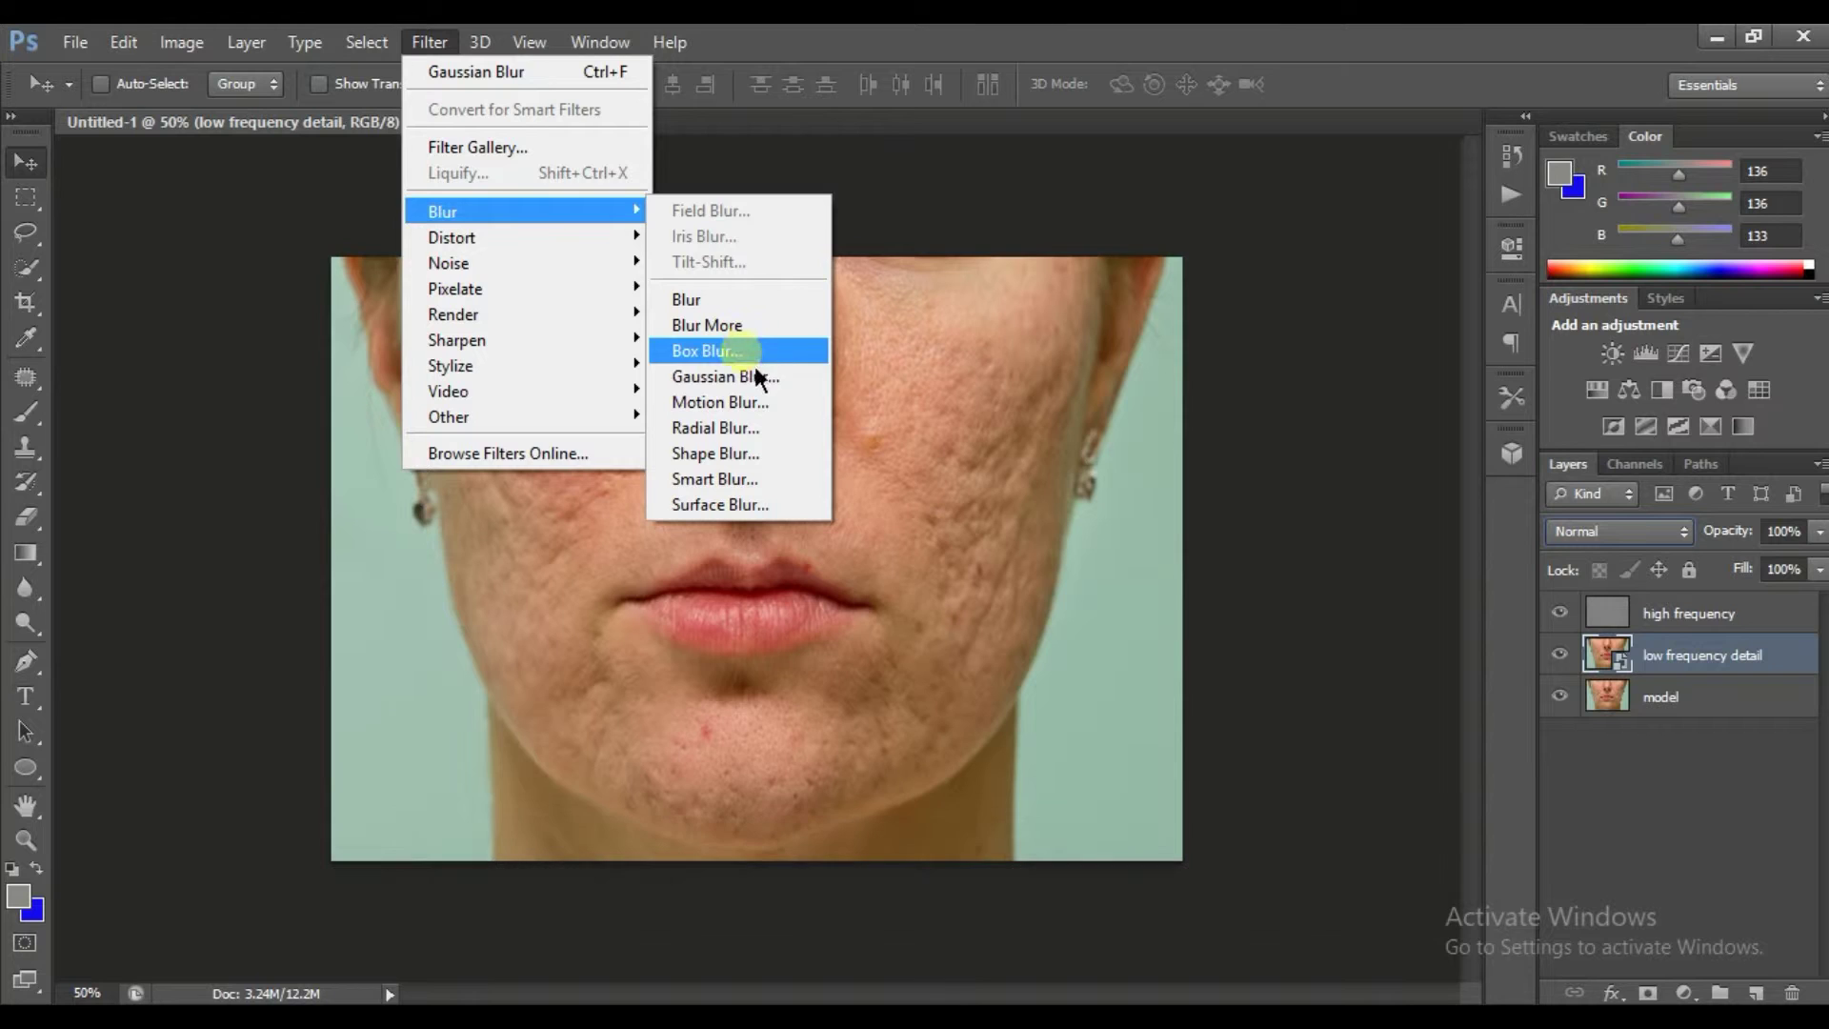
left_click(719, 377)
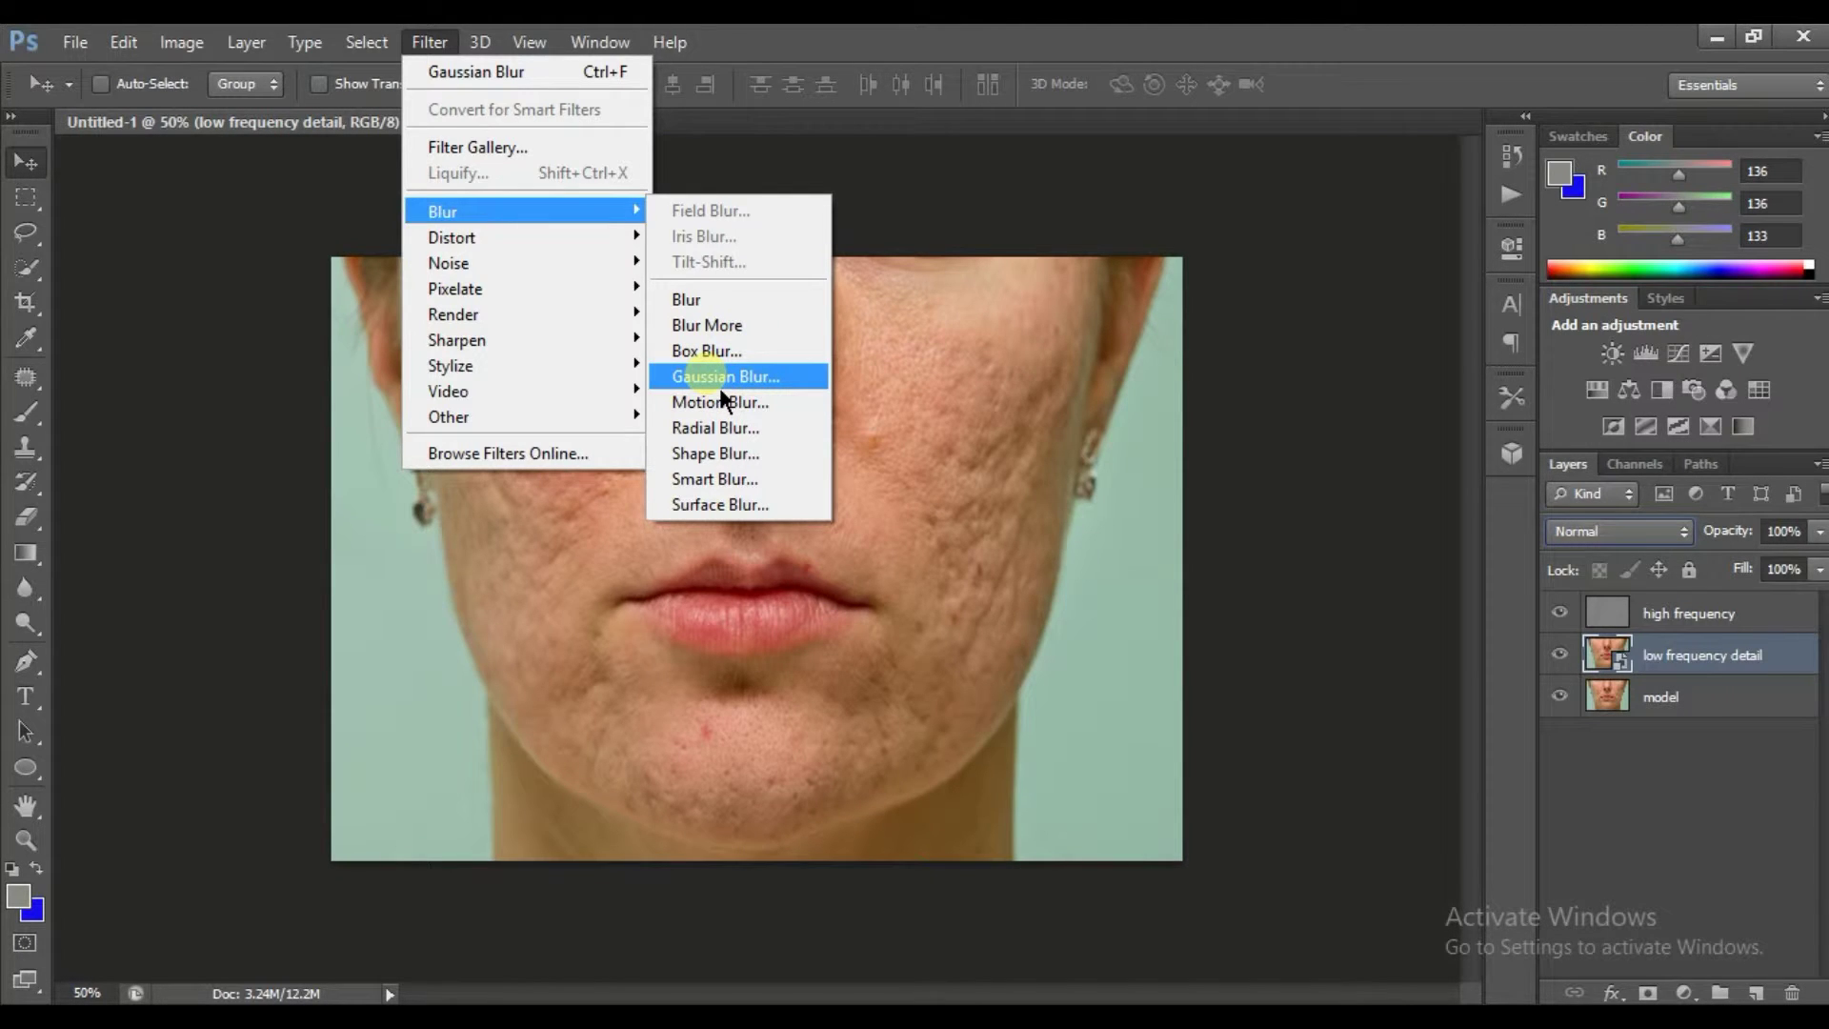
left_click(804, 452)
left_click(798, 589)
left_click_drag(783, 635, 855, 645)
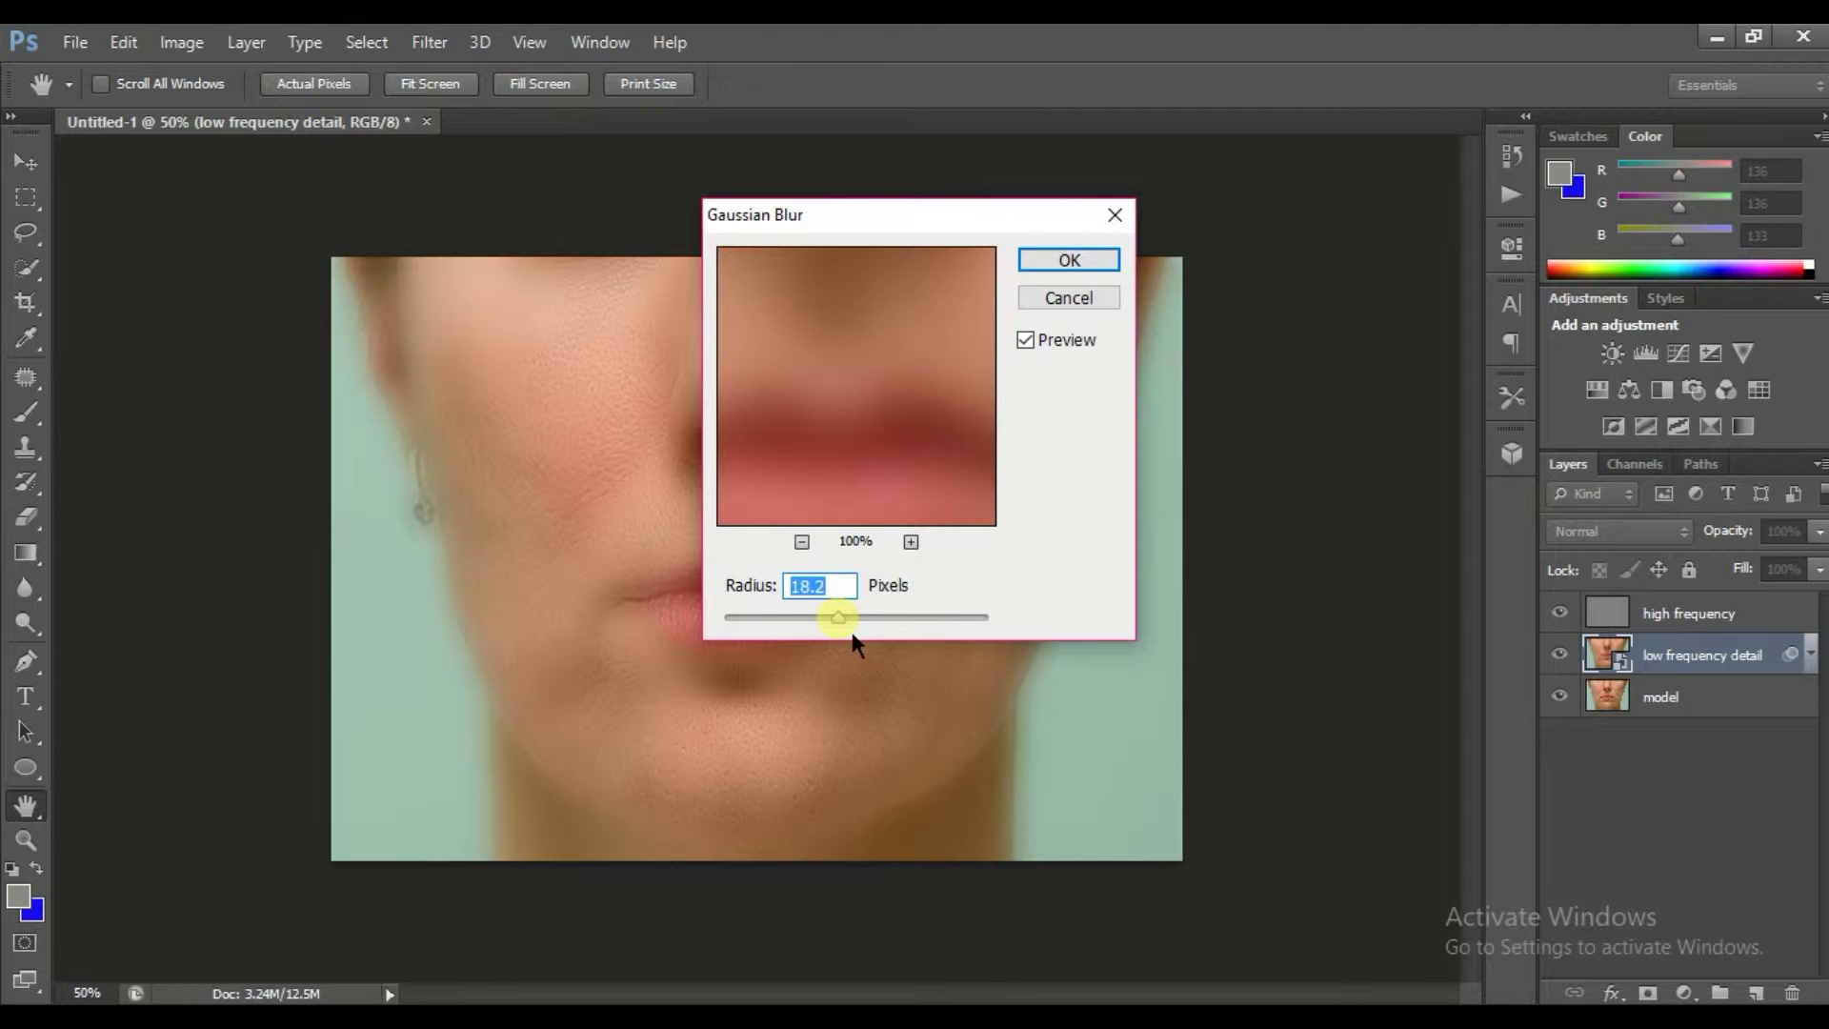
mouse_move(853, 634)
left_mouse_down()
mouse_move(915, 645)
mouse_move(877, 632)
left_mouse_up()
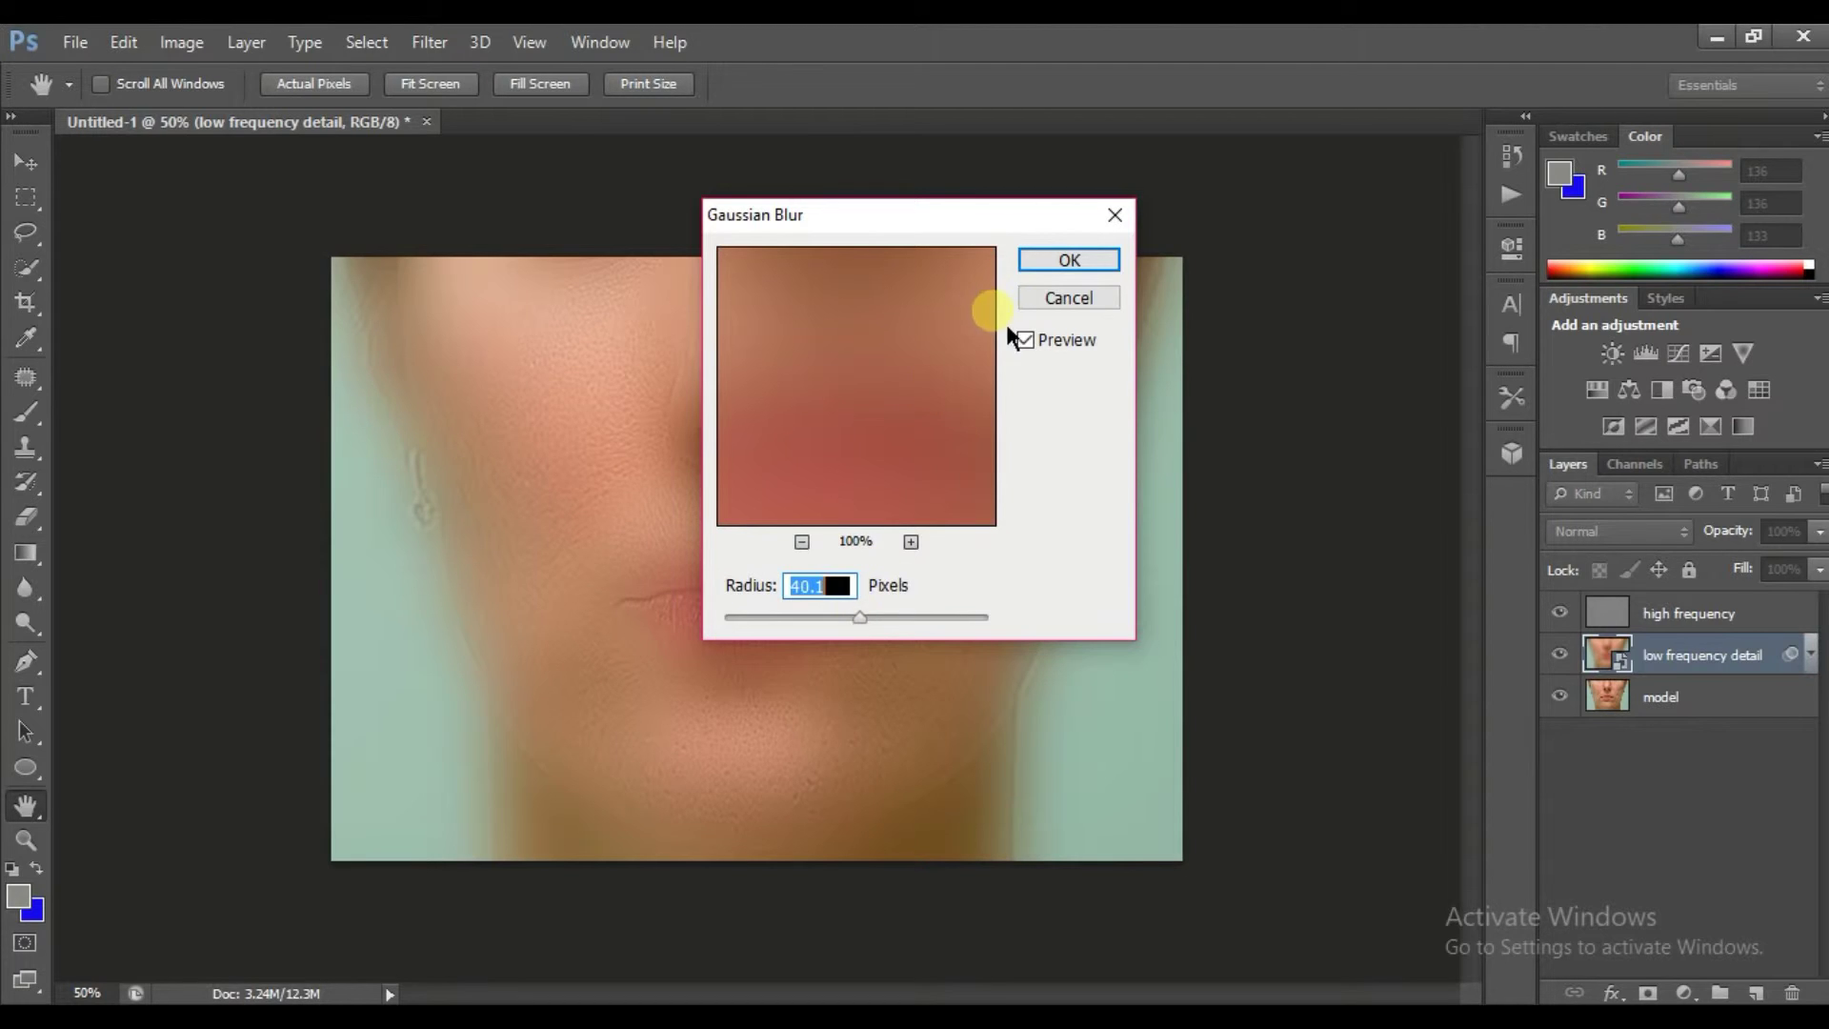
left_click(1043, 266)
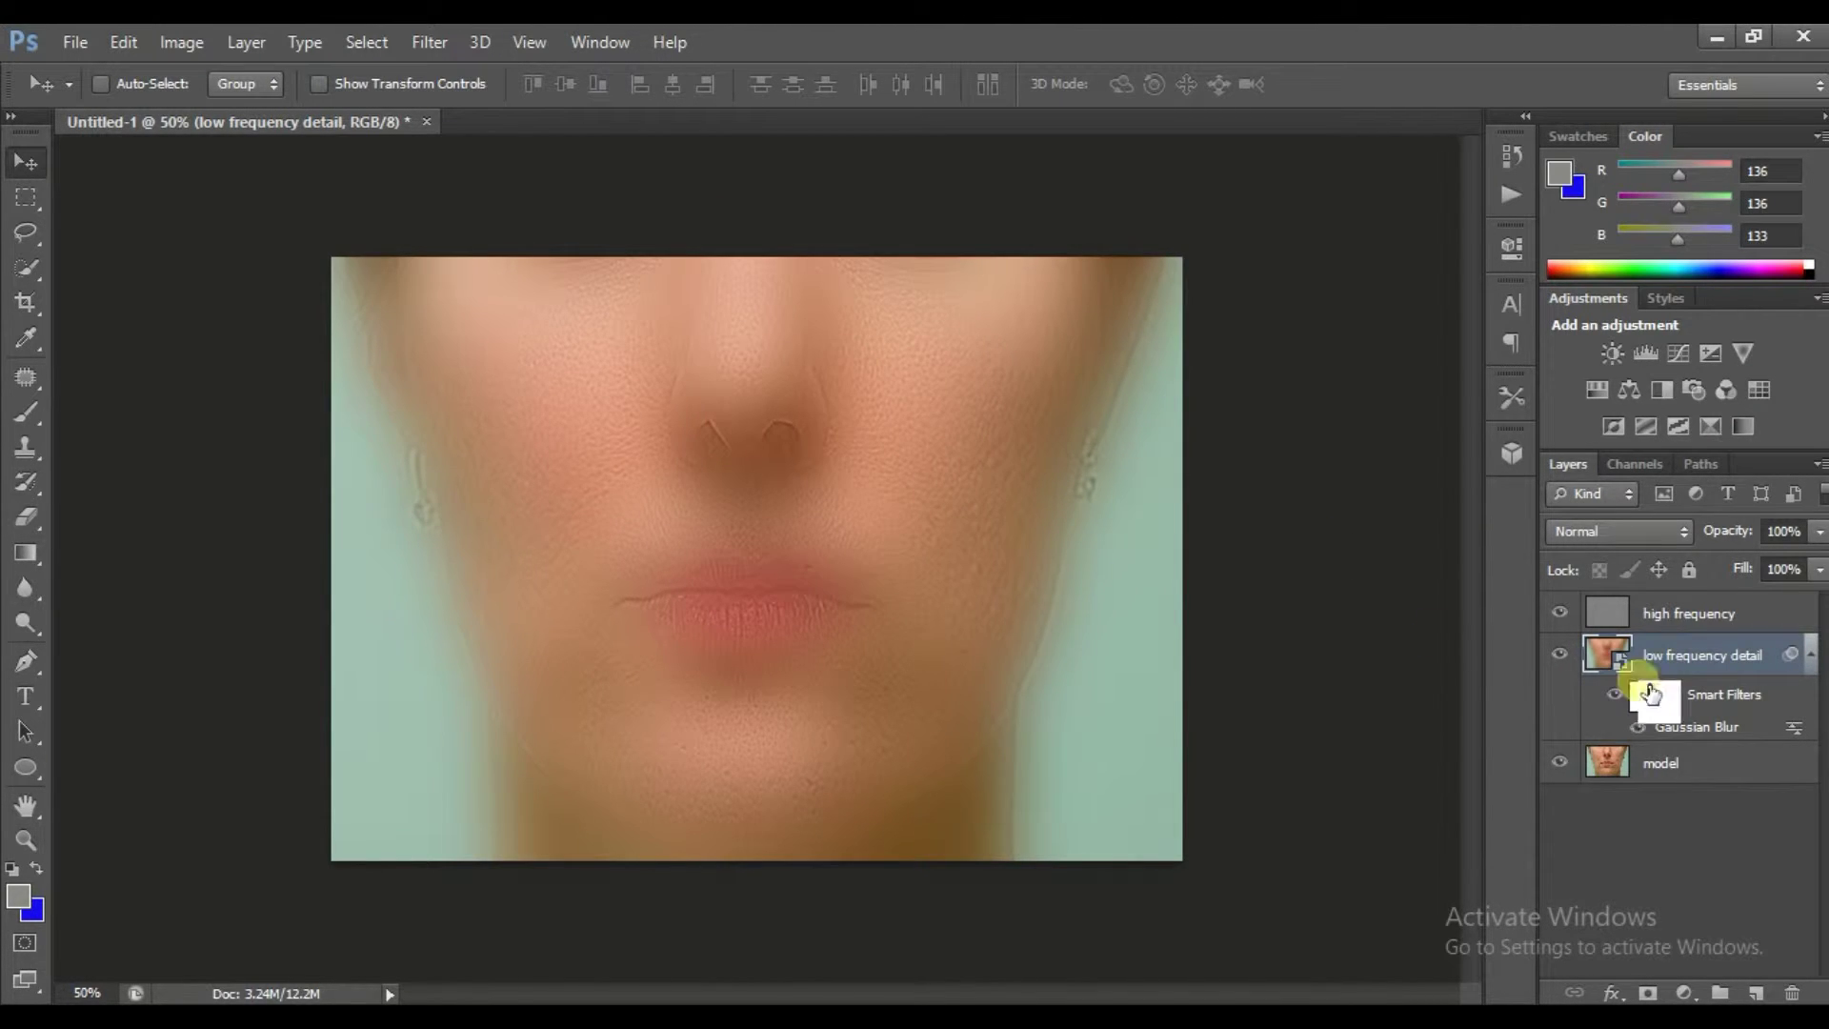
Invert the Gaussian Blur smart filter mask to black so the blur is hidden
left_click(1662, 700)
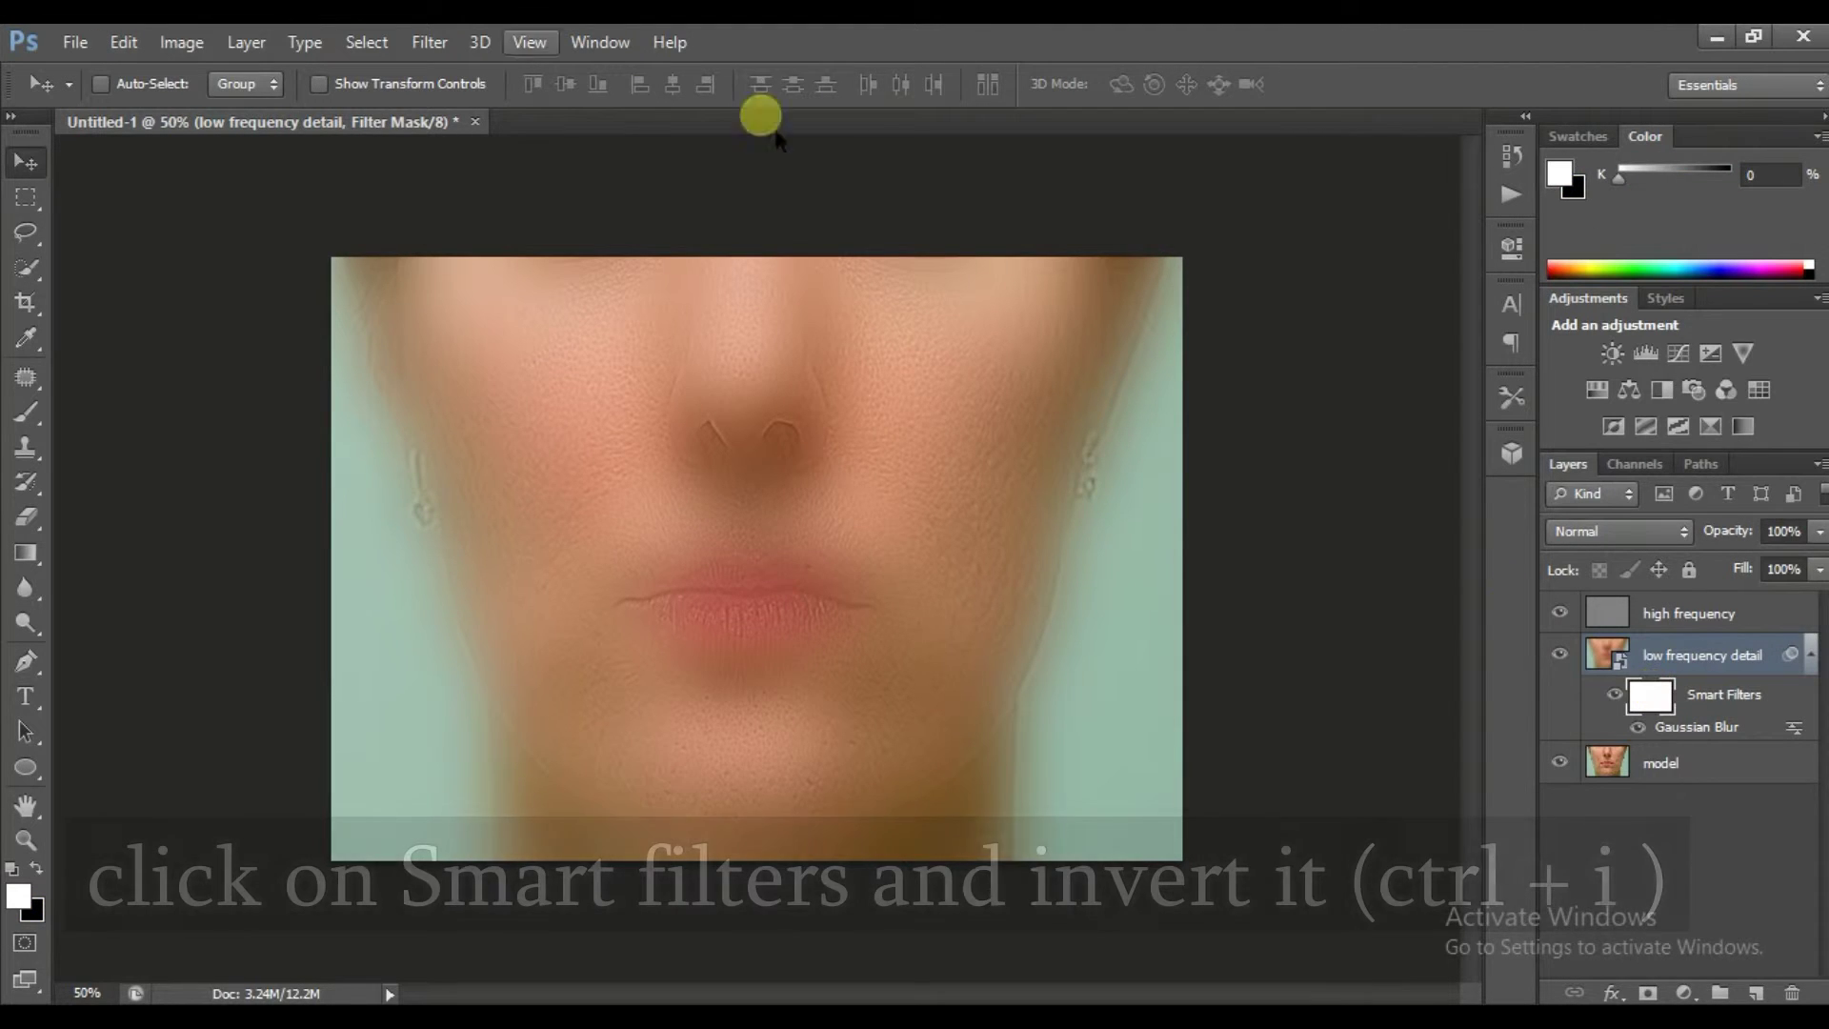
left_click(181, 42)
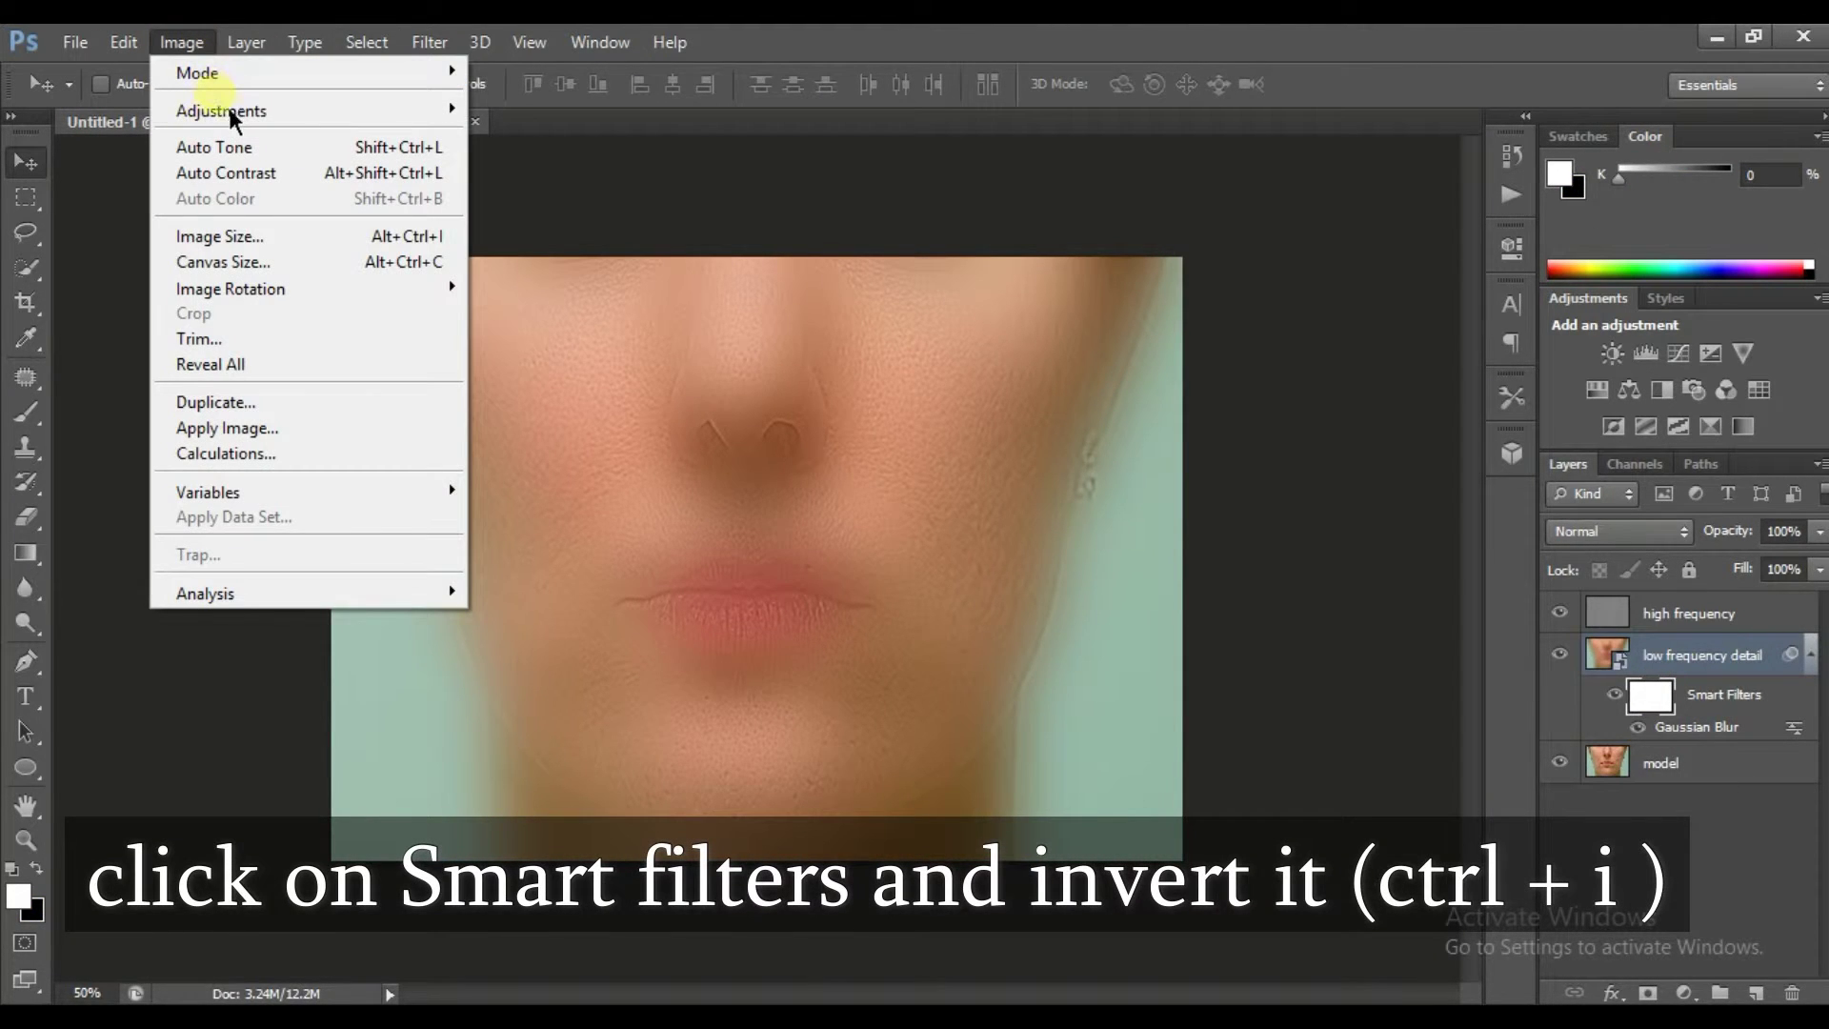
mouse_move(221, 110)
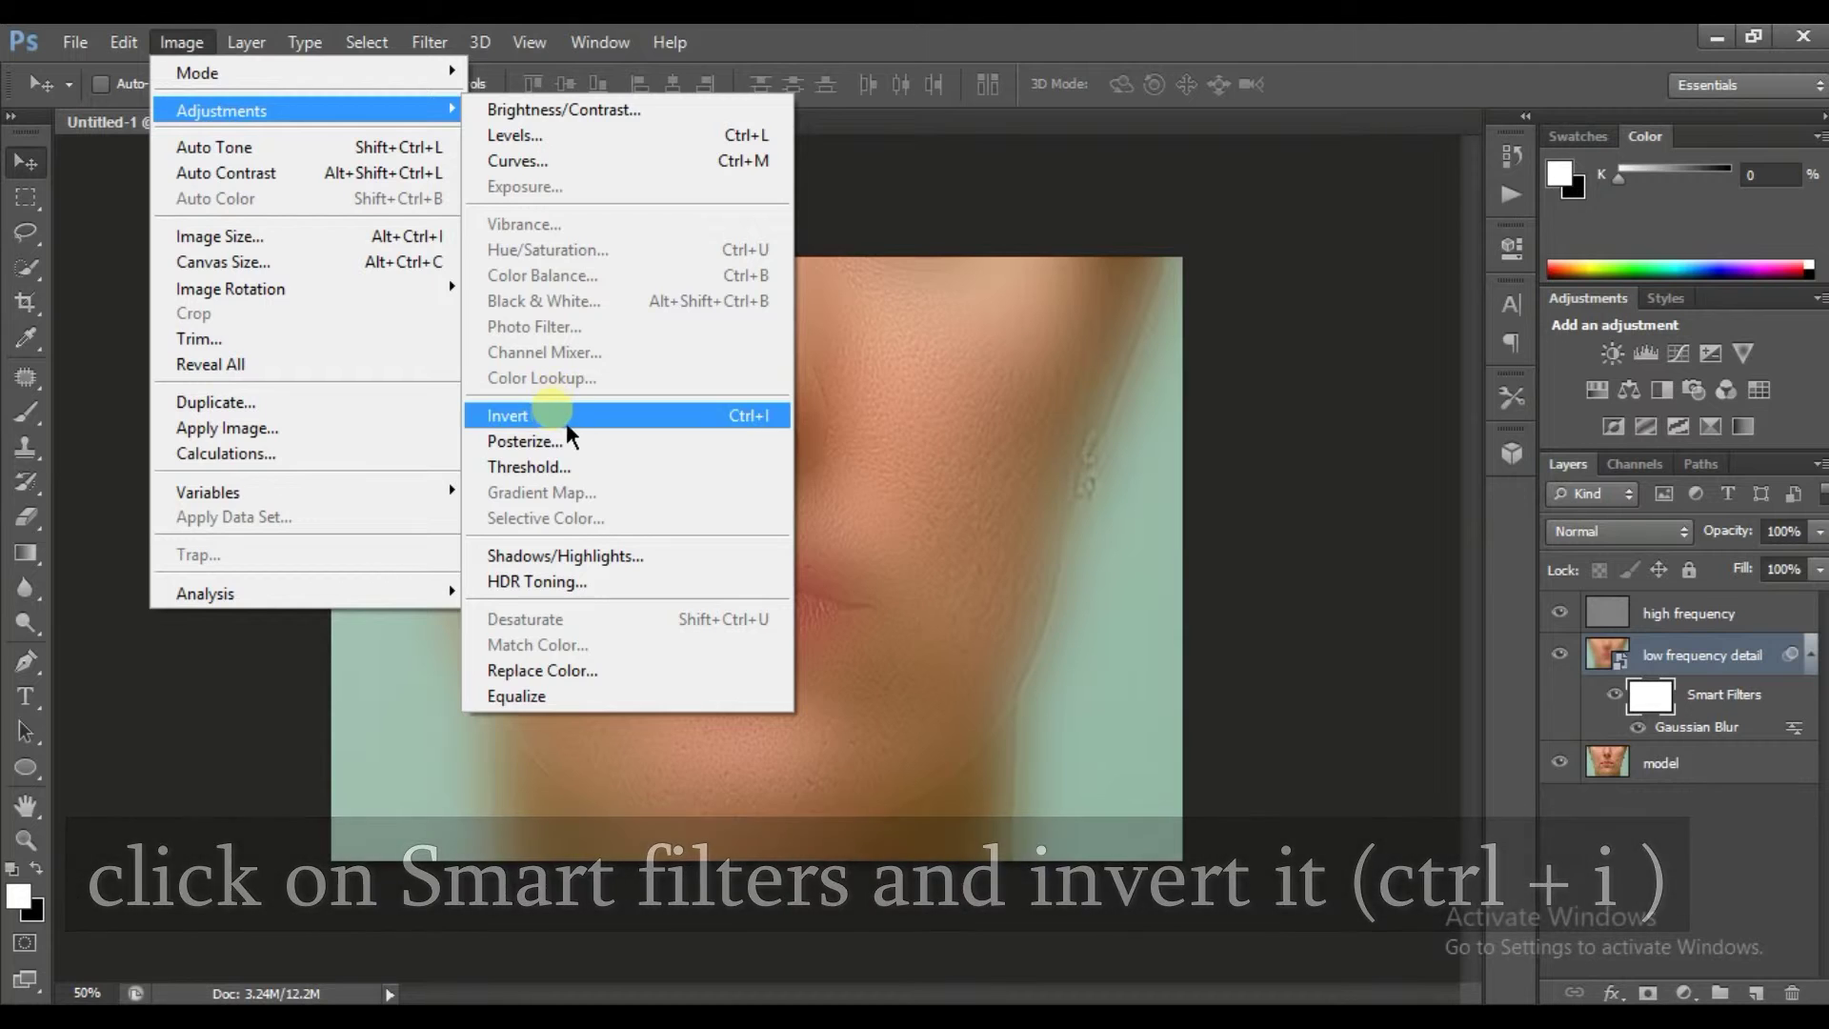
left_click(568, 417)
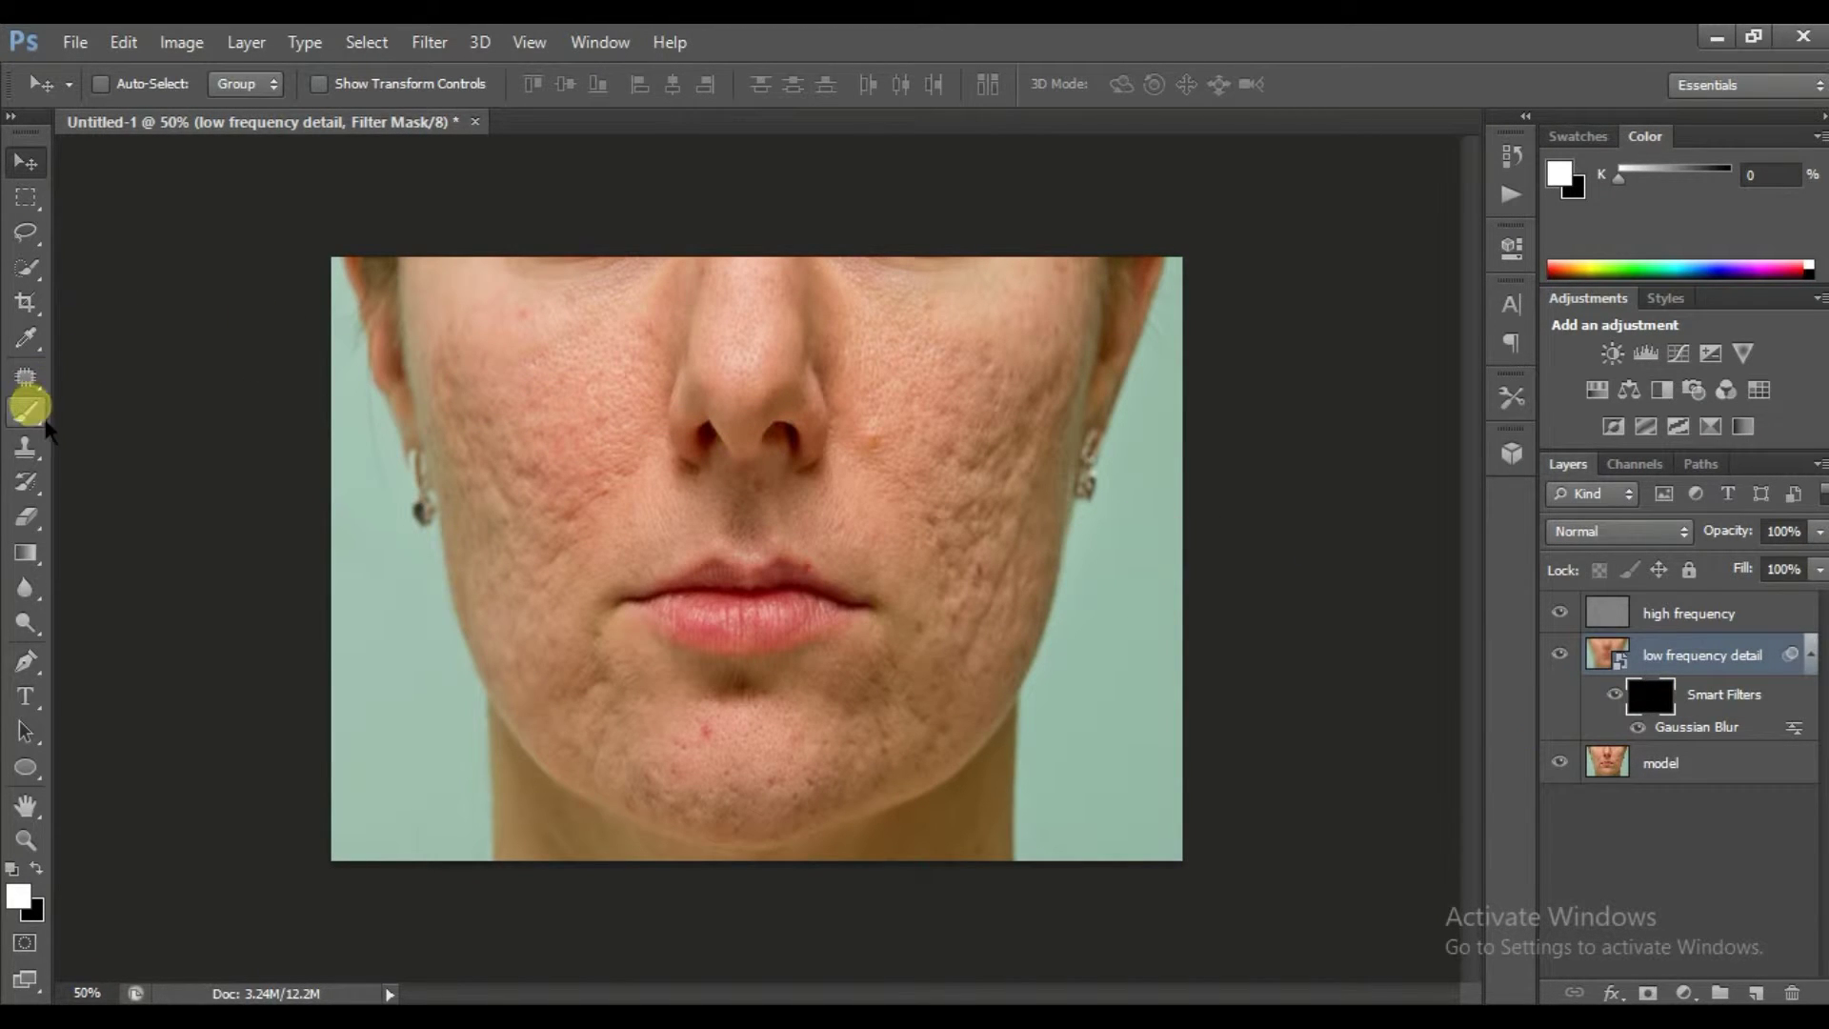
left_click(26, 411)
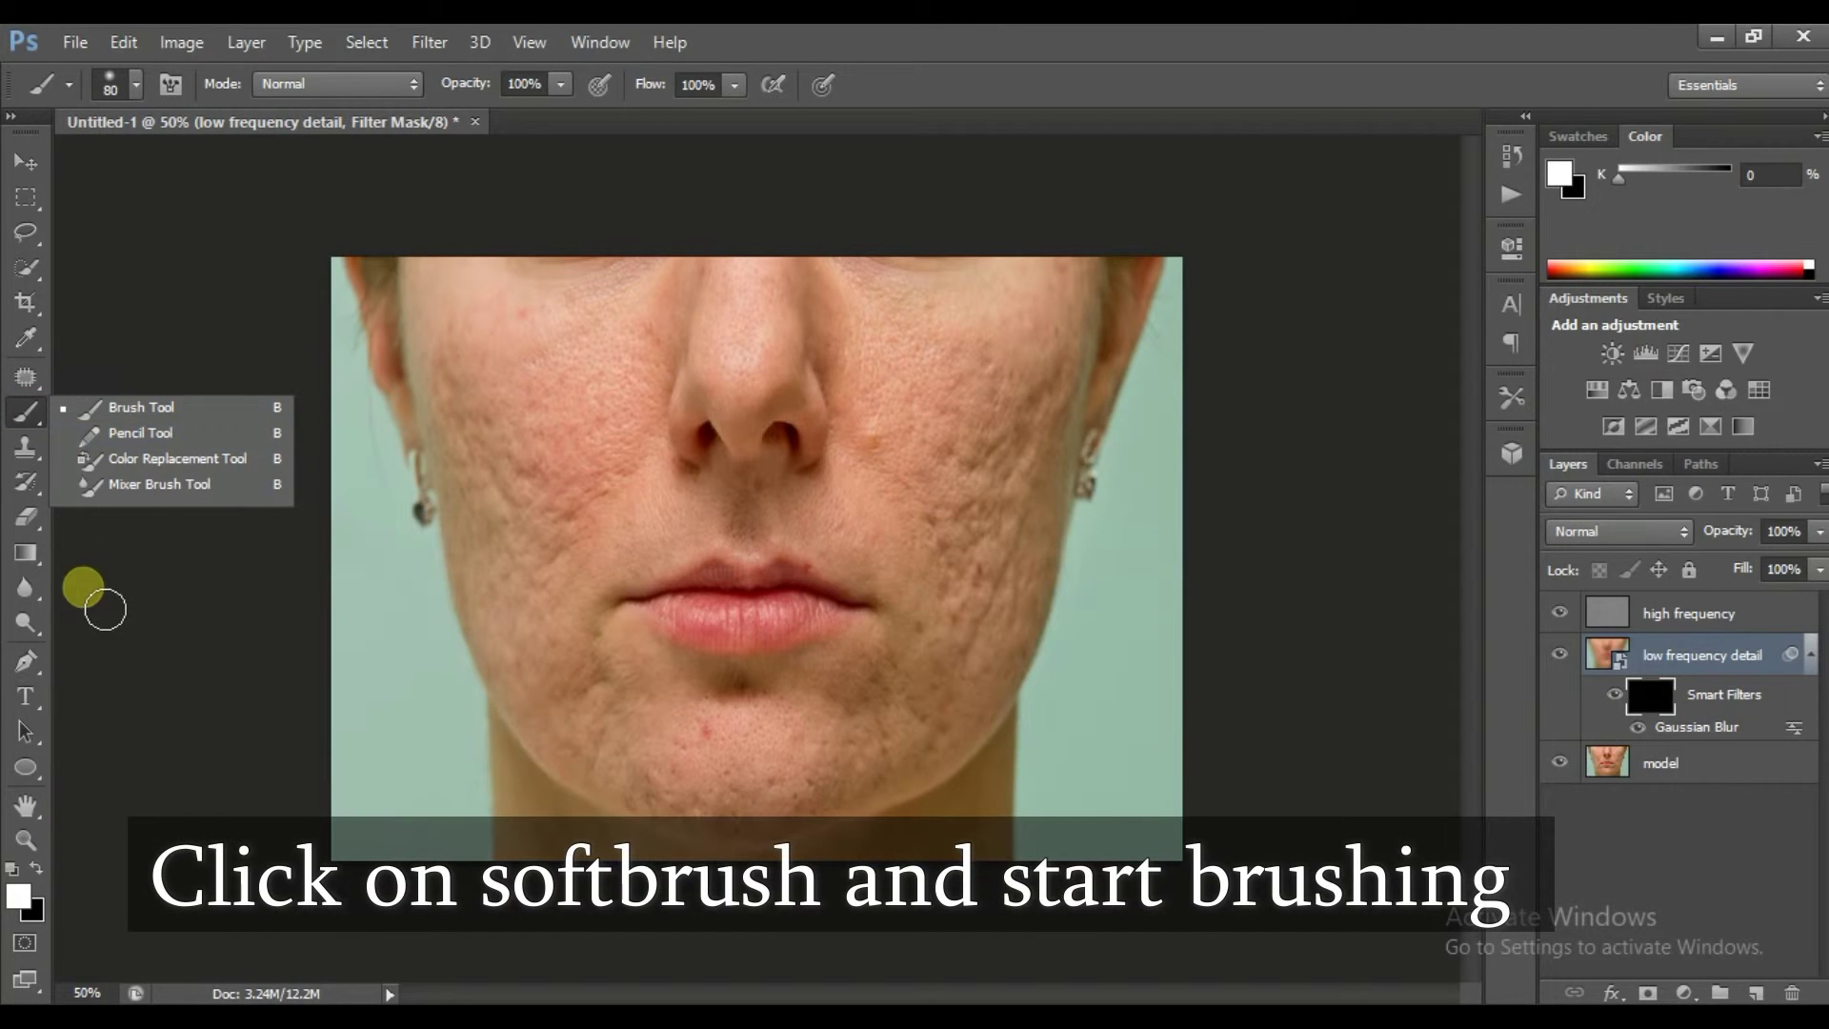
Paint white on the filter mask over the cheeks and jaw to reveal the smoothing blur
left_click(115, 419)
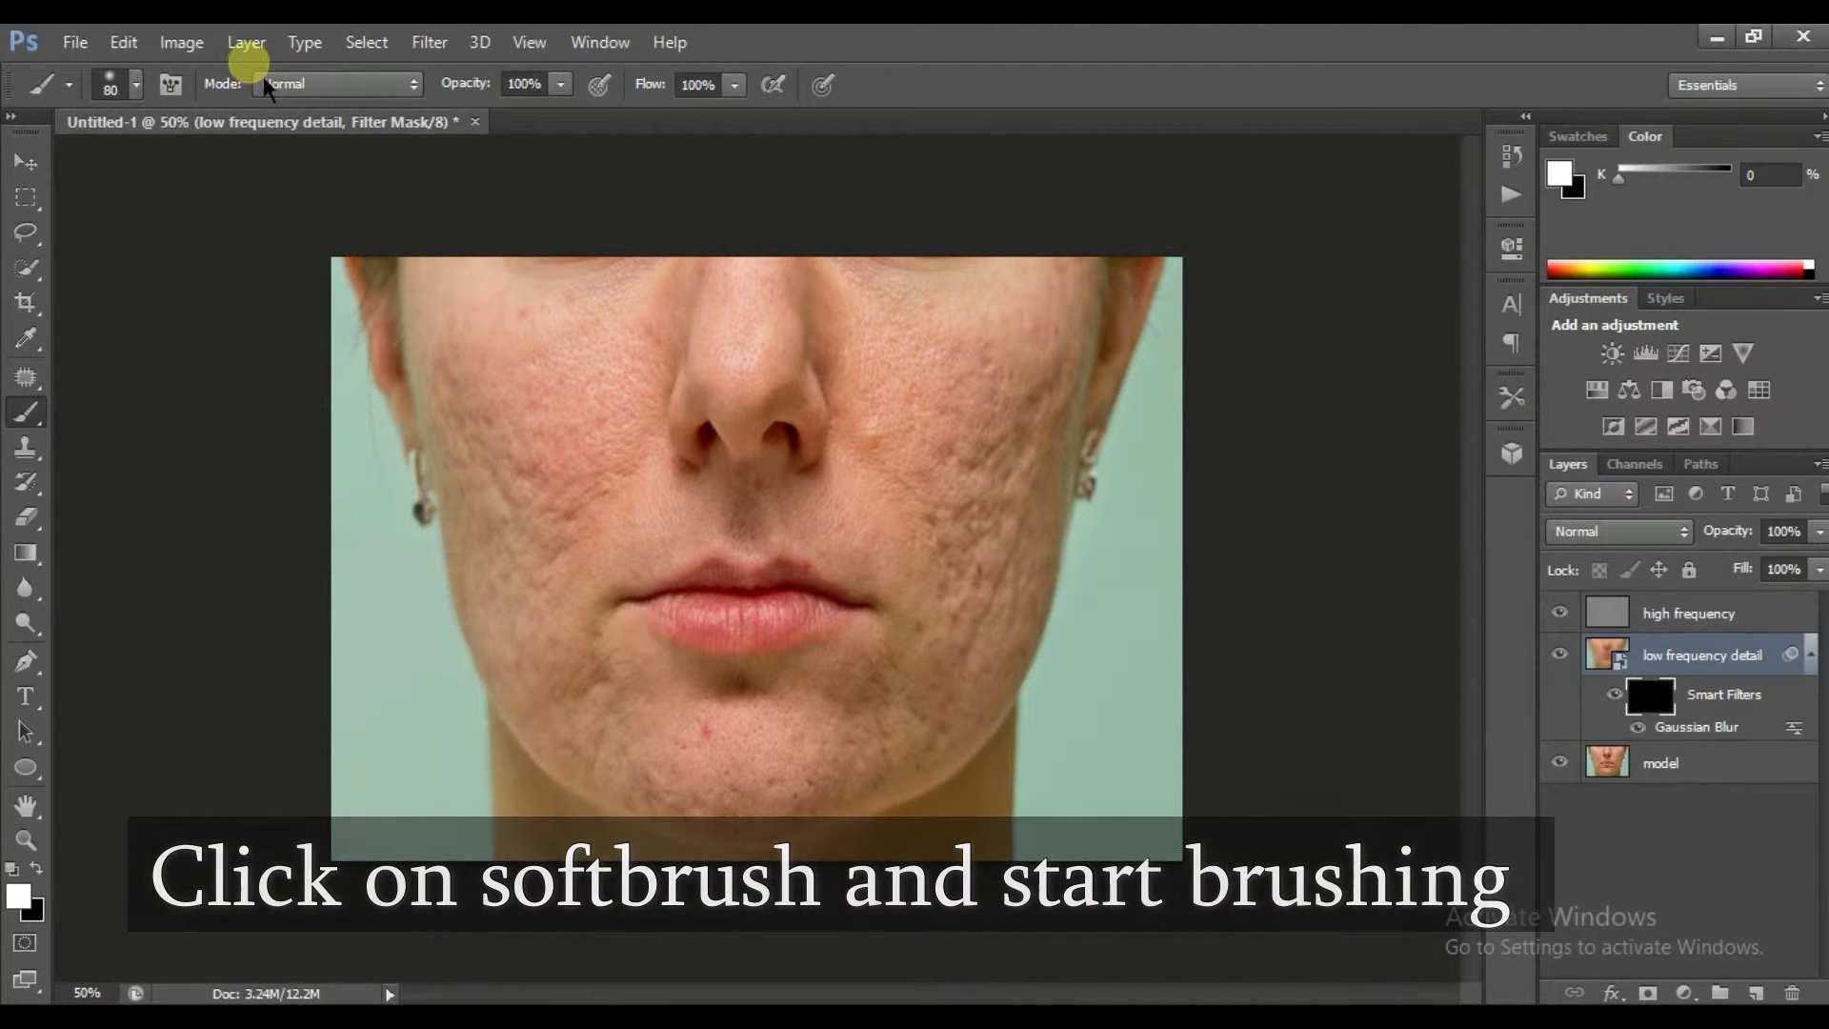
mouse_move(791, 362)
left_mouse_down()
mouse_move(677, 482)
mouse_move(559, 506)
mouse_move(641, 539)
mouse_move(569, 461)
mouse_move(20, 890)
mouse_move(400, 584)
mouse_move(523, 425)
mouse_move(492, 342)
mouse_move(604, 404)
mouse_move(670, 330)
mouse_move(662, 361)
mouse_move(555, 326)
mouse_move(597, 335)
mouse_move(449, 363)
mouse_move(445, 294)
mouse_move(474, 347)
mouse_move(461, 373)
left_mouse_up()
mouse_move(566, 457)
left_mouse_down()
mouse_move(657, 530)
mouse_move(567, 498)
mouse_move(518, 697)
mouse_move(518, 624)
mouse_move(550, 703)
mouse_move(546, 674)
mouse_move(604, 648)
mouse_move(612, 772)
mouse_move(655, 790)
mouse_move(641, 714)
mouse_move(669, 705)
mouse_move(838, 746)
mouse_move(660, 668)
mouse_move(723, 702)
mouse_move(837, 682)
mouse_move(682, 817)
mouse_move(739, 825)
mouse_move(898, 715)
mouse_move(804, 837)
mouse_move(963, 747)
mouse_move(935, 719)
mouse_move(905, 567)
mouse_move(934, 400)
mouse_move(848, 335)
mouse_move(796, 388)
mouse_move(838, 466)
mouse_move(771, 523)
mouse_move(931, 579)
mouse_move(727, 527)
mouse_move(613, 591)
mouse_move(767, 539)
mouse_move(781, 500)
mouse_move(670, 400)
mouse_move(677, 416)
mouse_move(706, 359)
mouse_move(641, 291)
mouse_move(796, 302)
mouse_move(791, 367)
mouse_move(702, 367)
mouse_move(951, 361)
mouse_move(1004, 347)
mouse_move(1008, 318)
mouse_move(1073, 286)
mouse_move(1055, 379)
mouse_move(972, 453)
mouse_move(1000, 359)
mouse_move(882, 494)
mouse_move(971, 529)
mouse_move(787, 437)
mouse_move(746, 530)
mouse_move(832, 559)
mouse_move(802, 488)
mouse_move(980, 620)
mouse_move(1073, 461)
mouse_move(981, 705)
mouse_move(1000, 713)
mouse_move(1020, 694)
mouse_move(596, 861)
mouse_move(534, 763)
mouse_move(850, 878)
mouse_move(980, 841)
mouse_move(1004, 861)
mouse_move(845, 824)
mouse_move(1004, 650)
mouse_move(996, 404)
mouse_move(894, 604)
mouse_move(653, 584)
mouse_move(627, 543)
mouse_move(702, 420)
mouse_move(869, 432)
mouse_move(622, 426)
left_mouse_up()
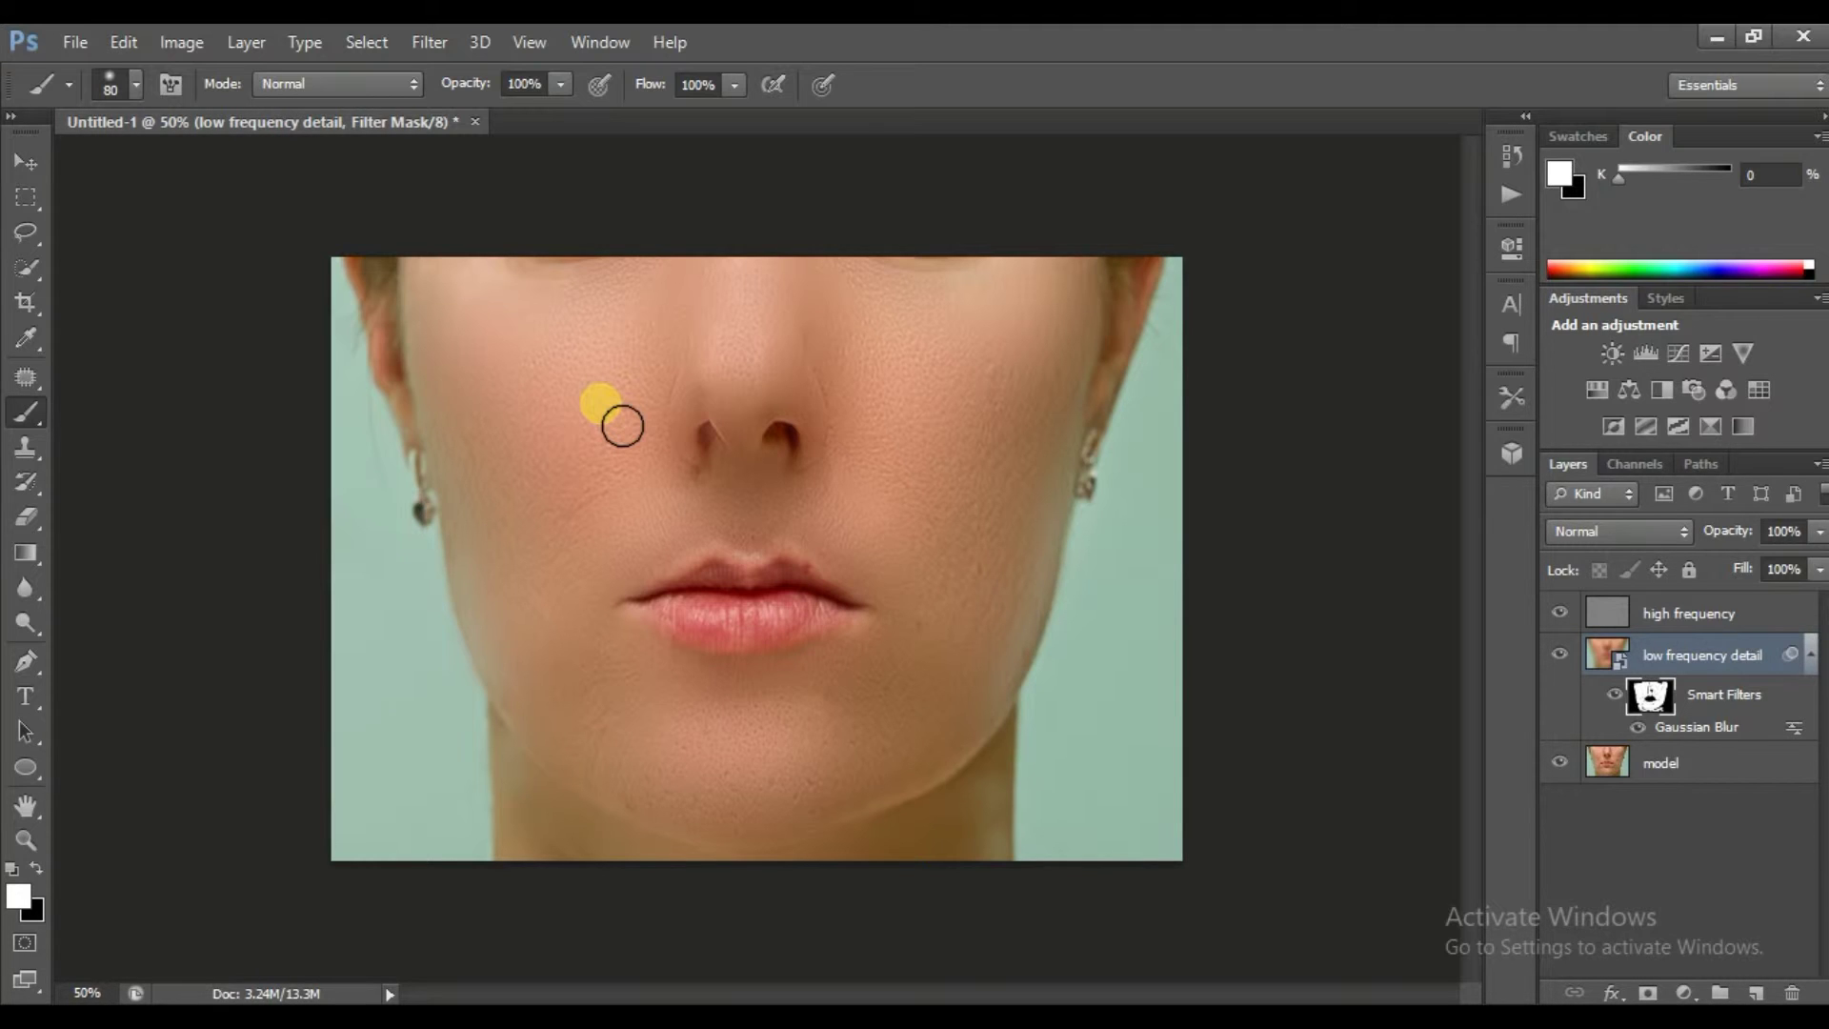
mouse_move(623, 425)
left_mouse_down()
mouse_move(401, 359)
mouse_move(383, 396)
mouse_move(742, 598)
left_mouse_up()
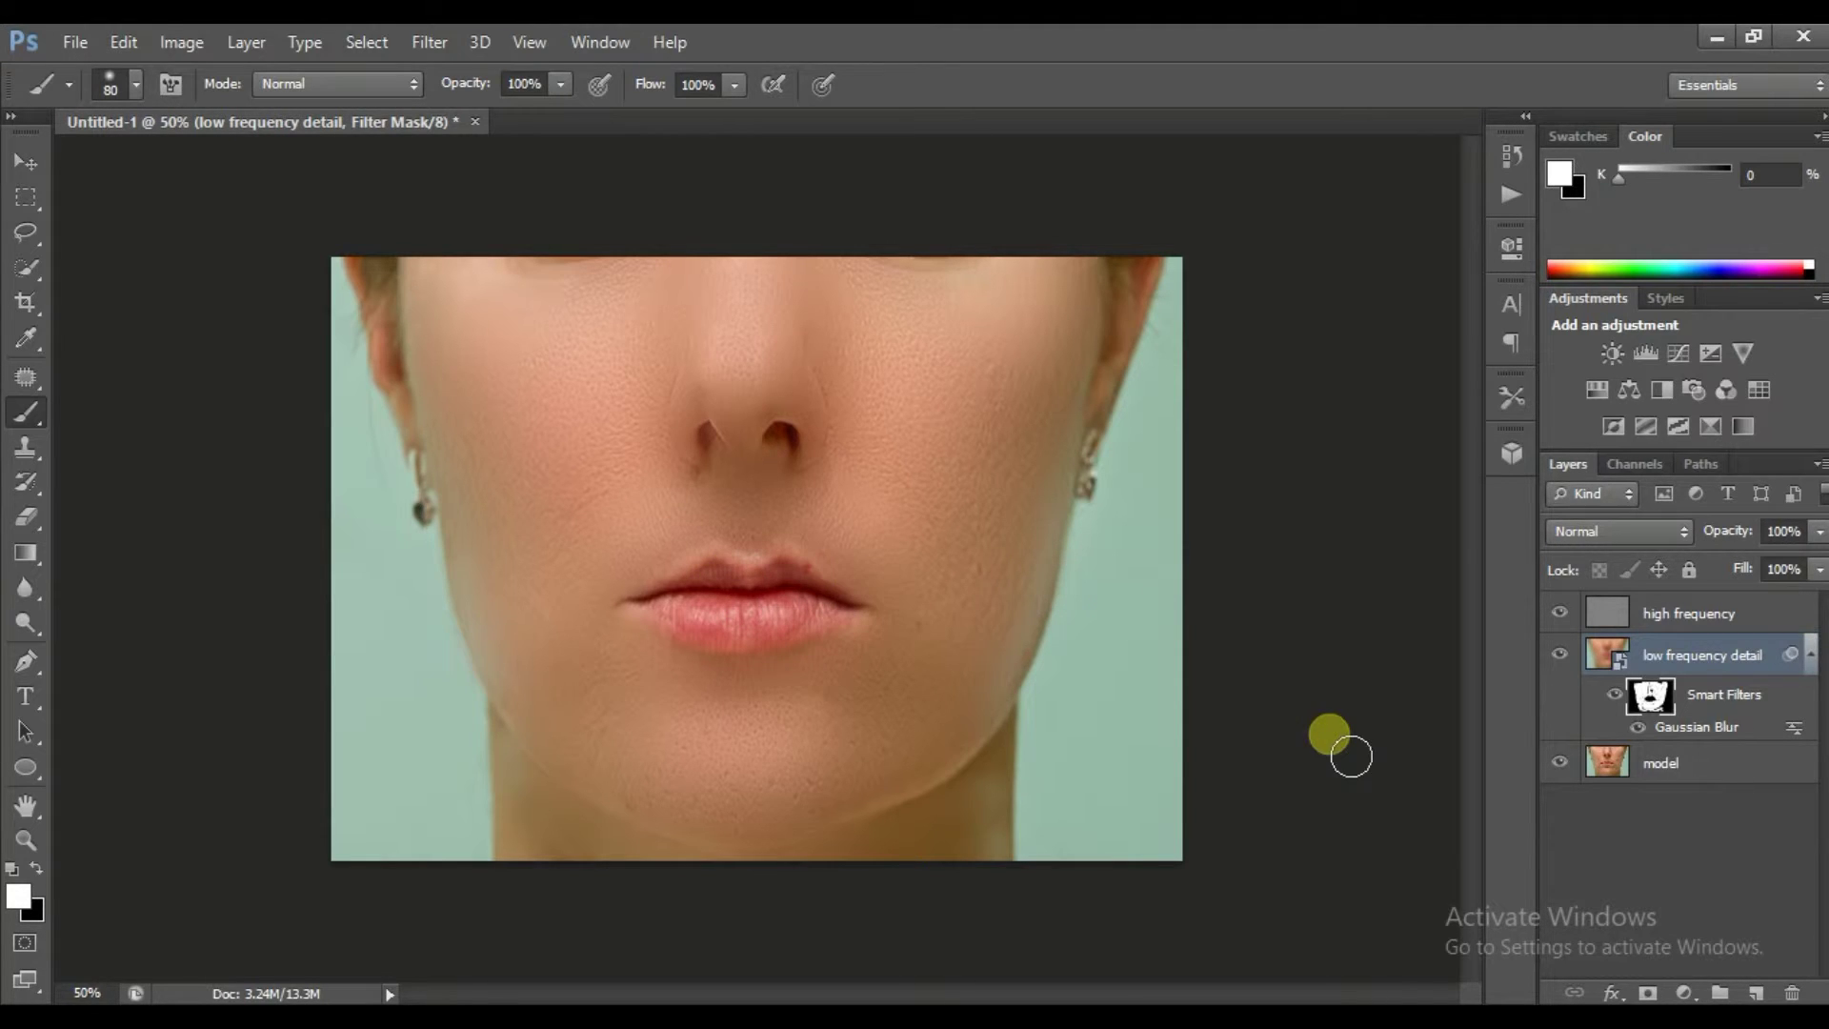
left_click_drag(1631, 613, 1692, 624)
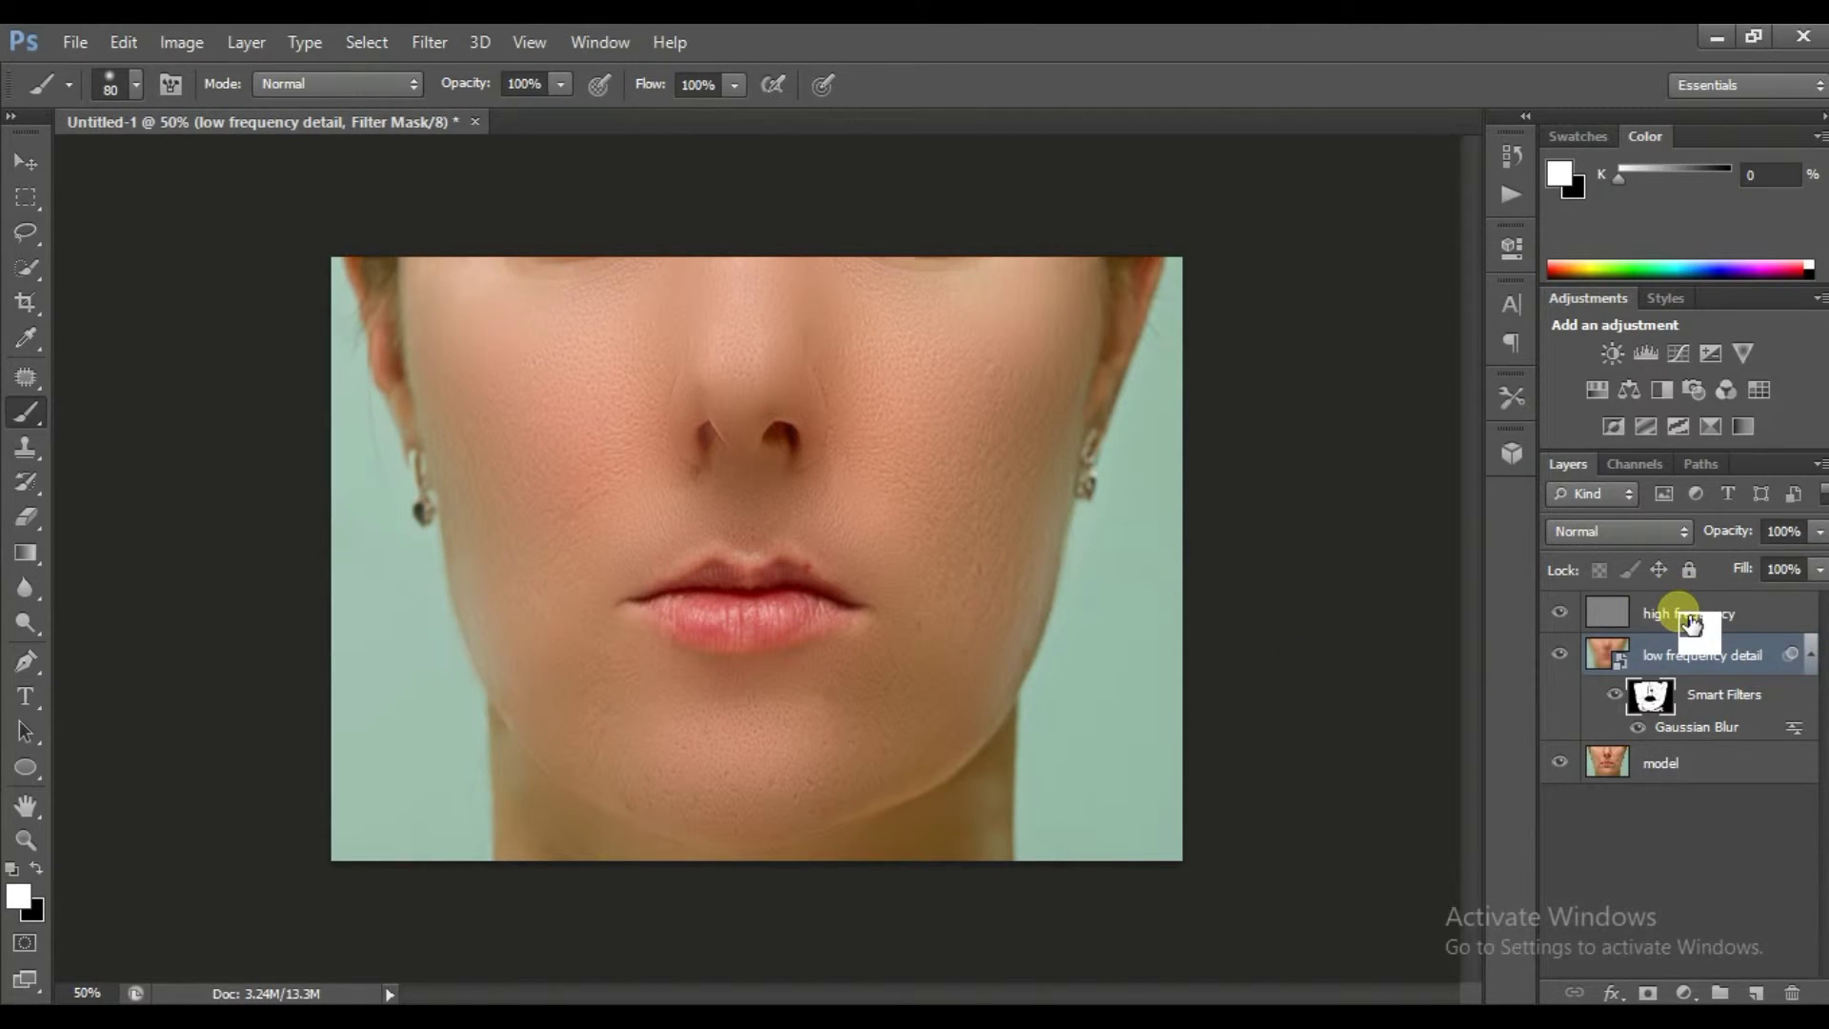
left_click(1691, 624)
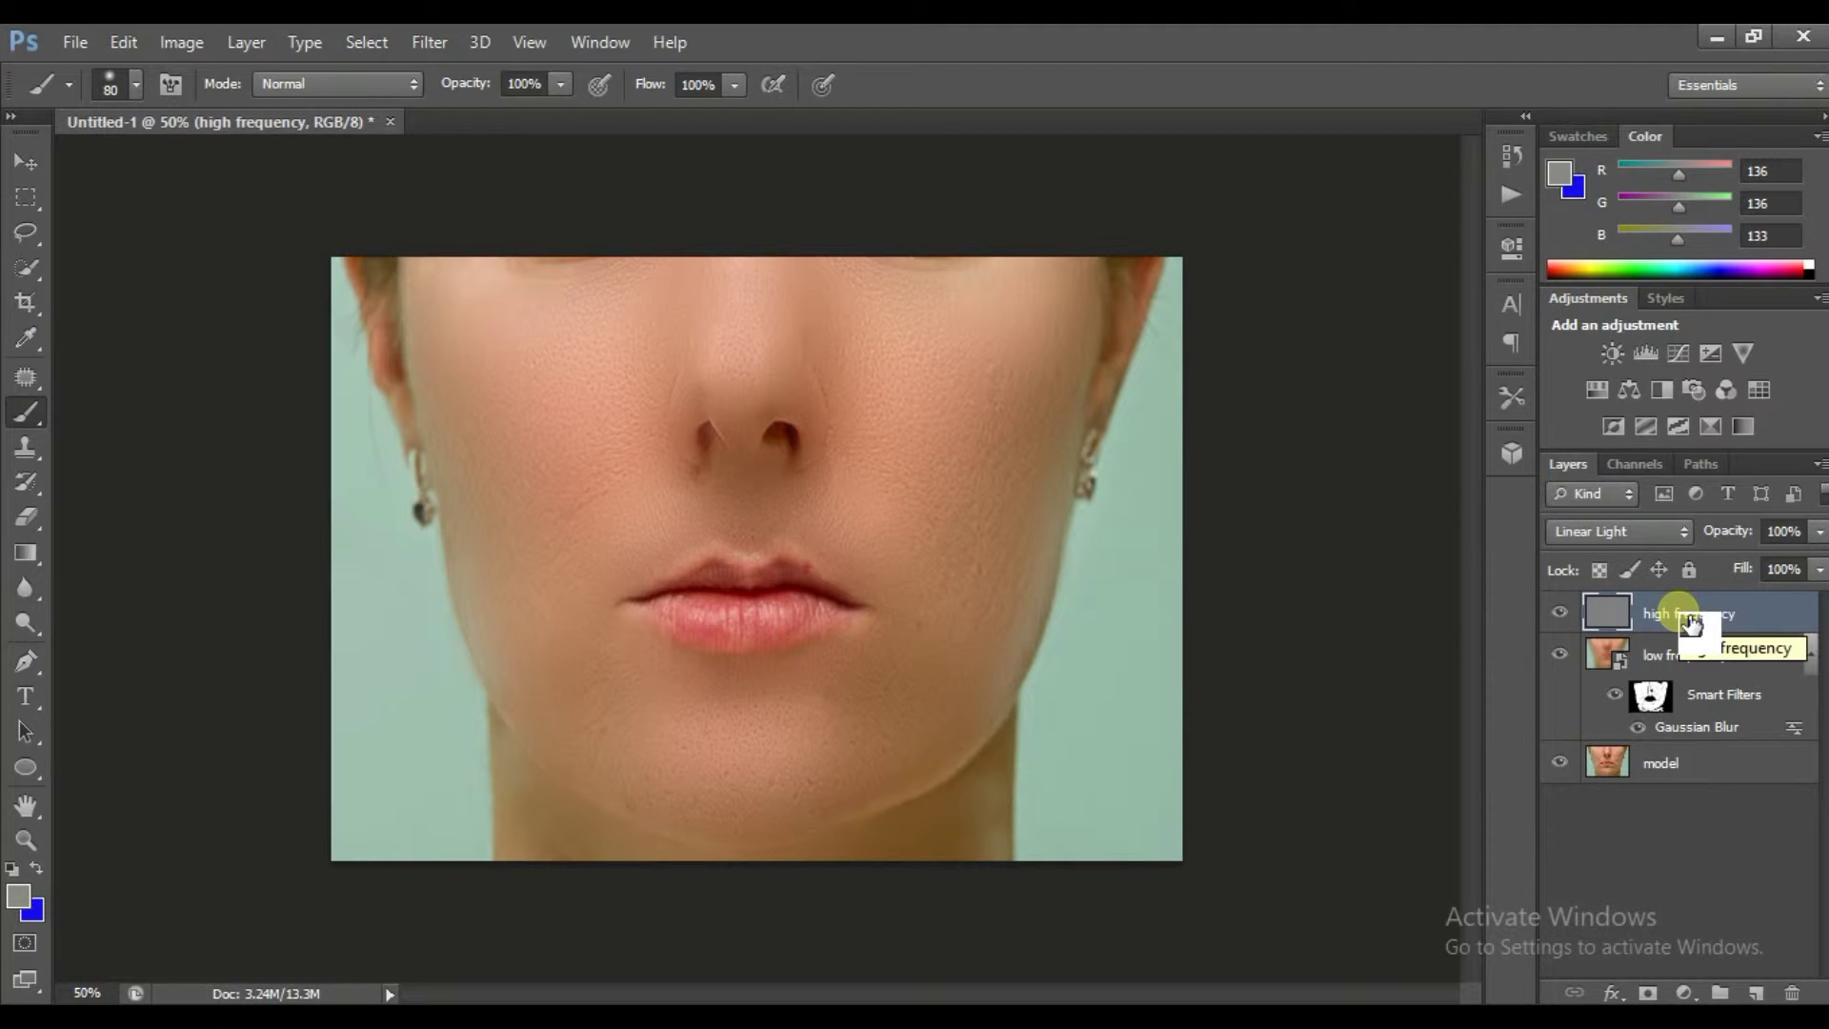
Duplicate the model layer as 'skin texture' and move it to the top of the stack
left_click_drag(1692, 624, 1680, 781)
left_click(1680, 782)
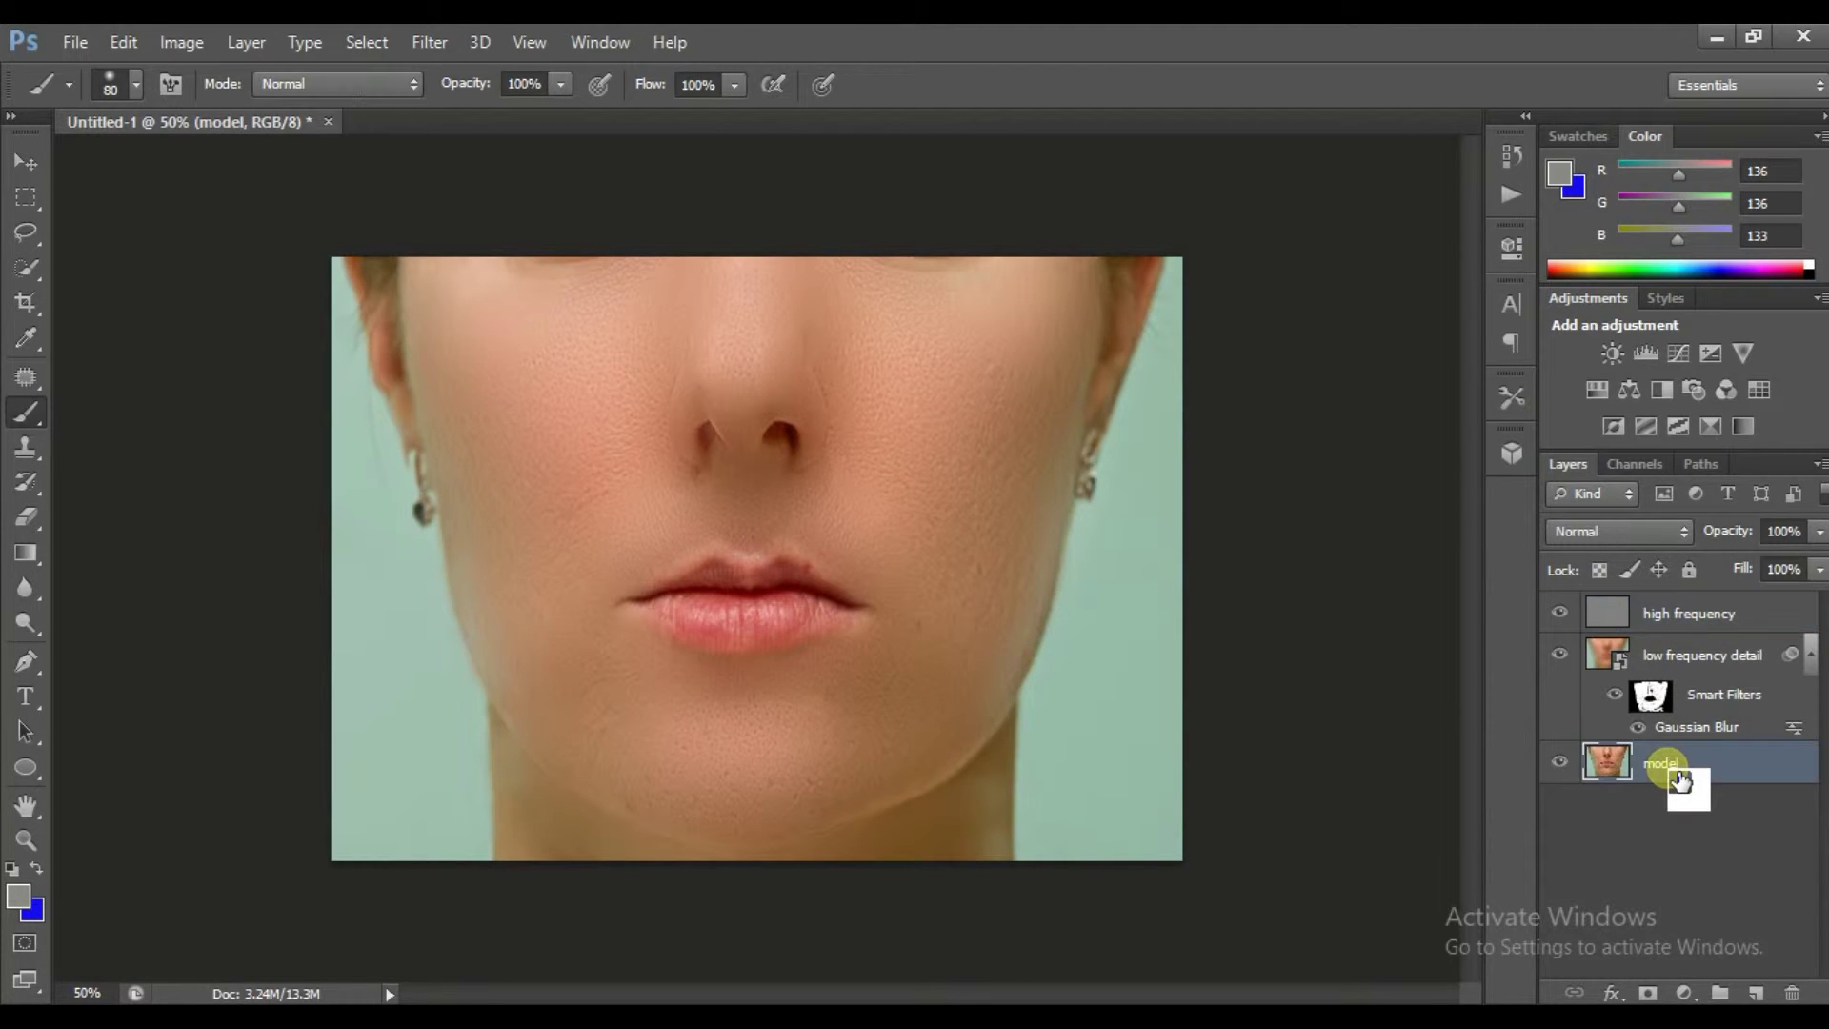
right_click(1682, 781)
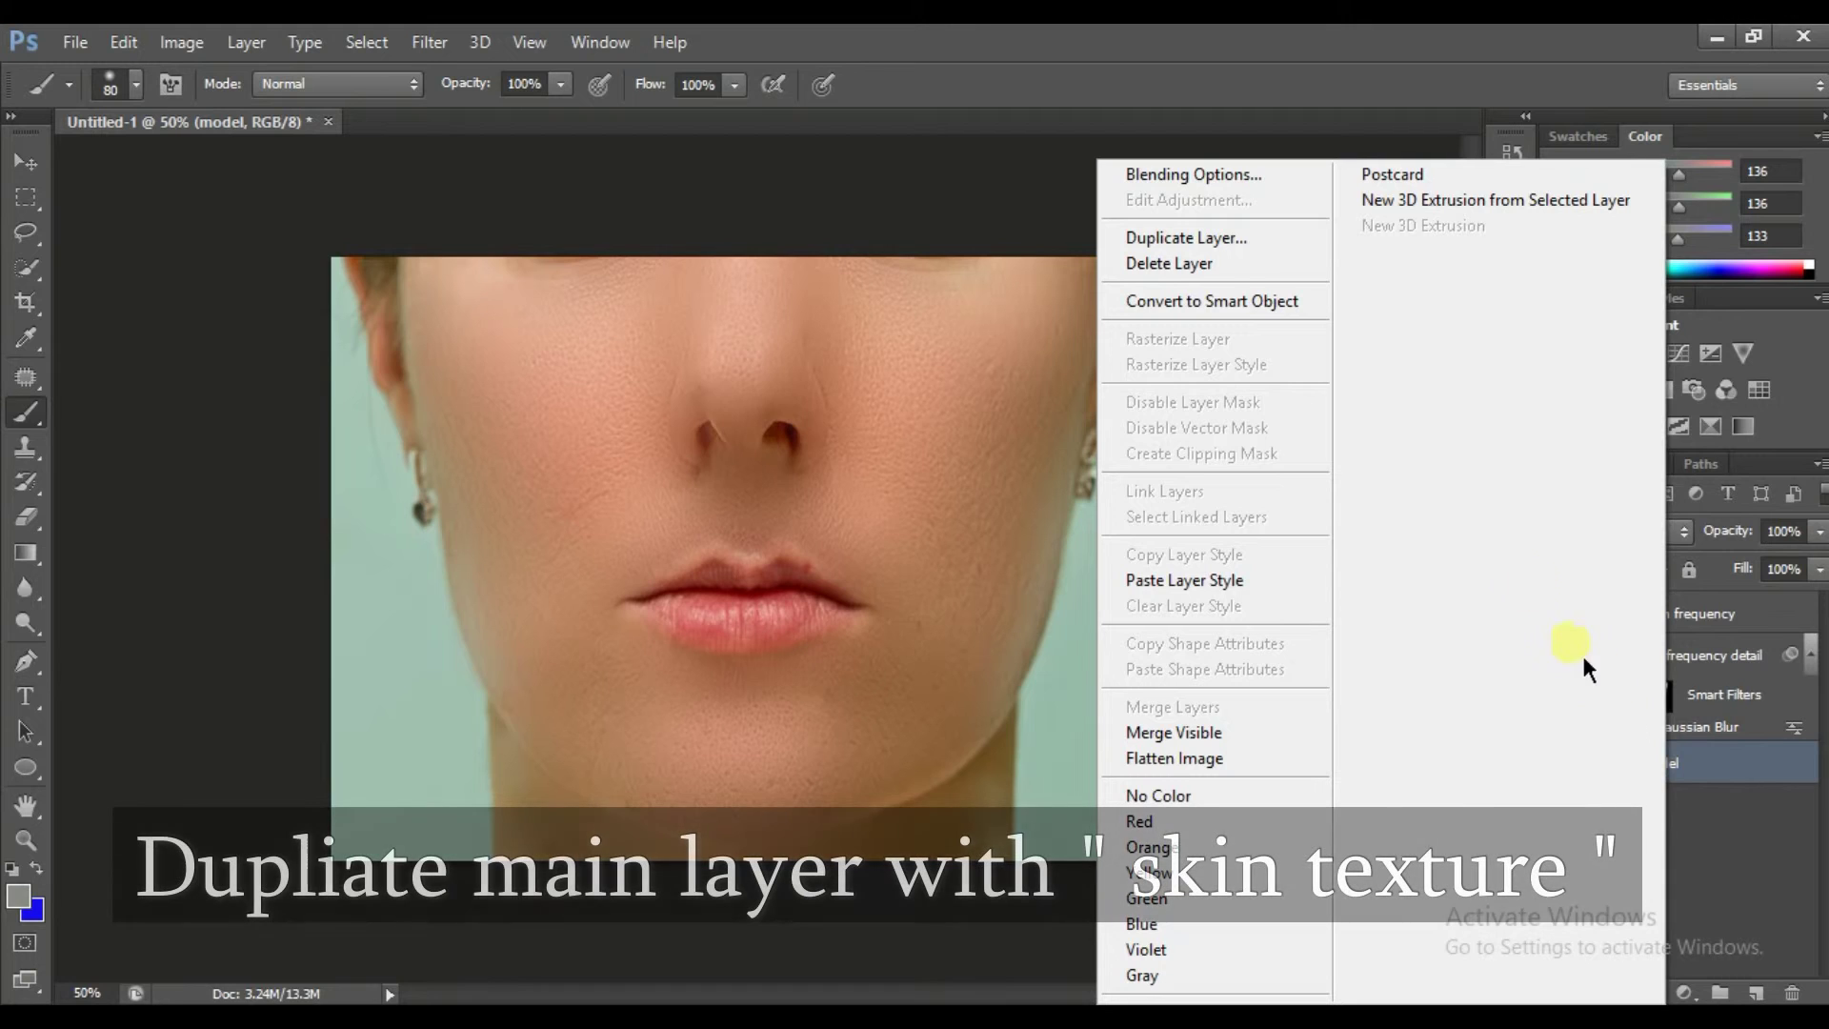
left_click(1181, 240)
type("skin texture")
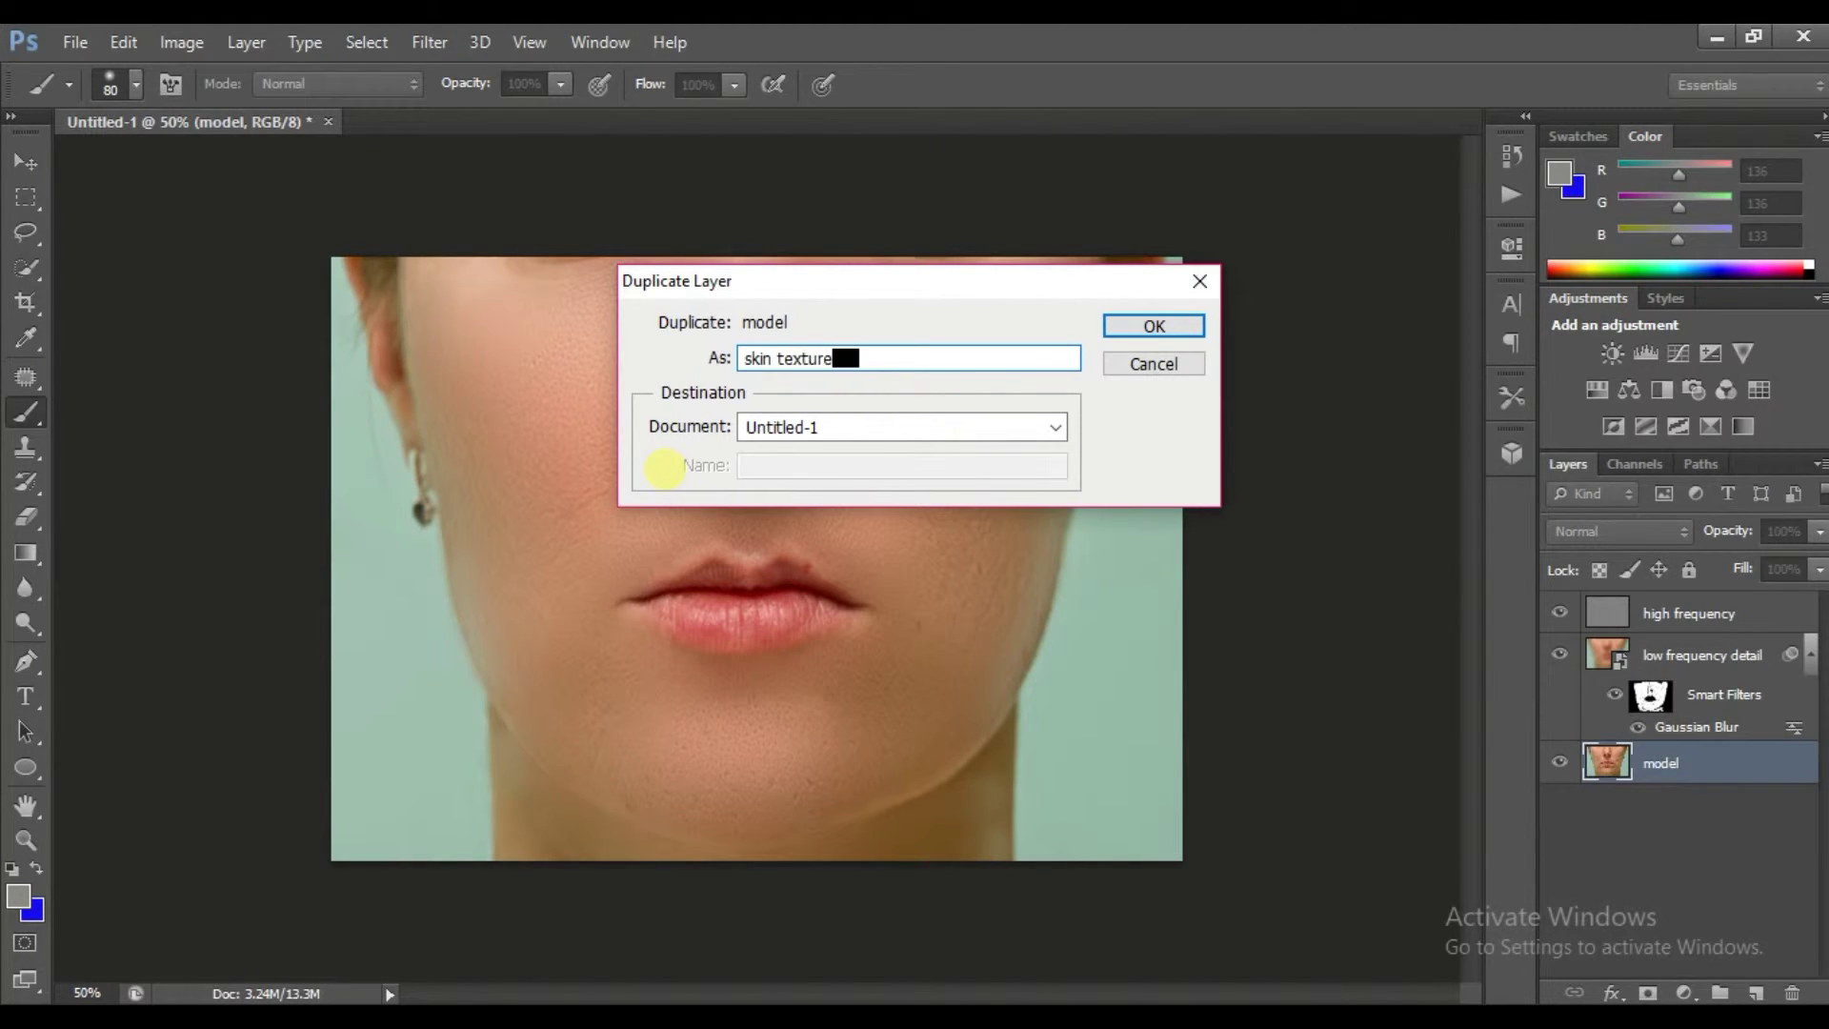
key("Return")
left_click_drag(1674, 759, 1673, 609)
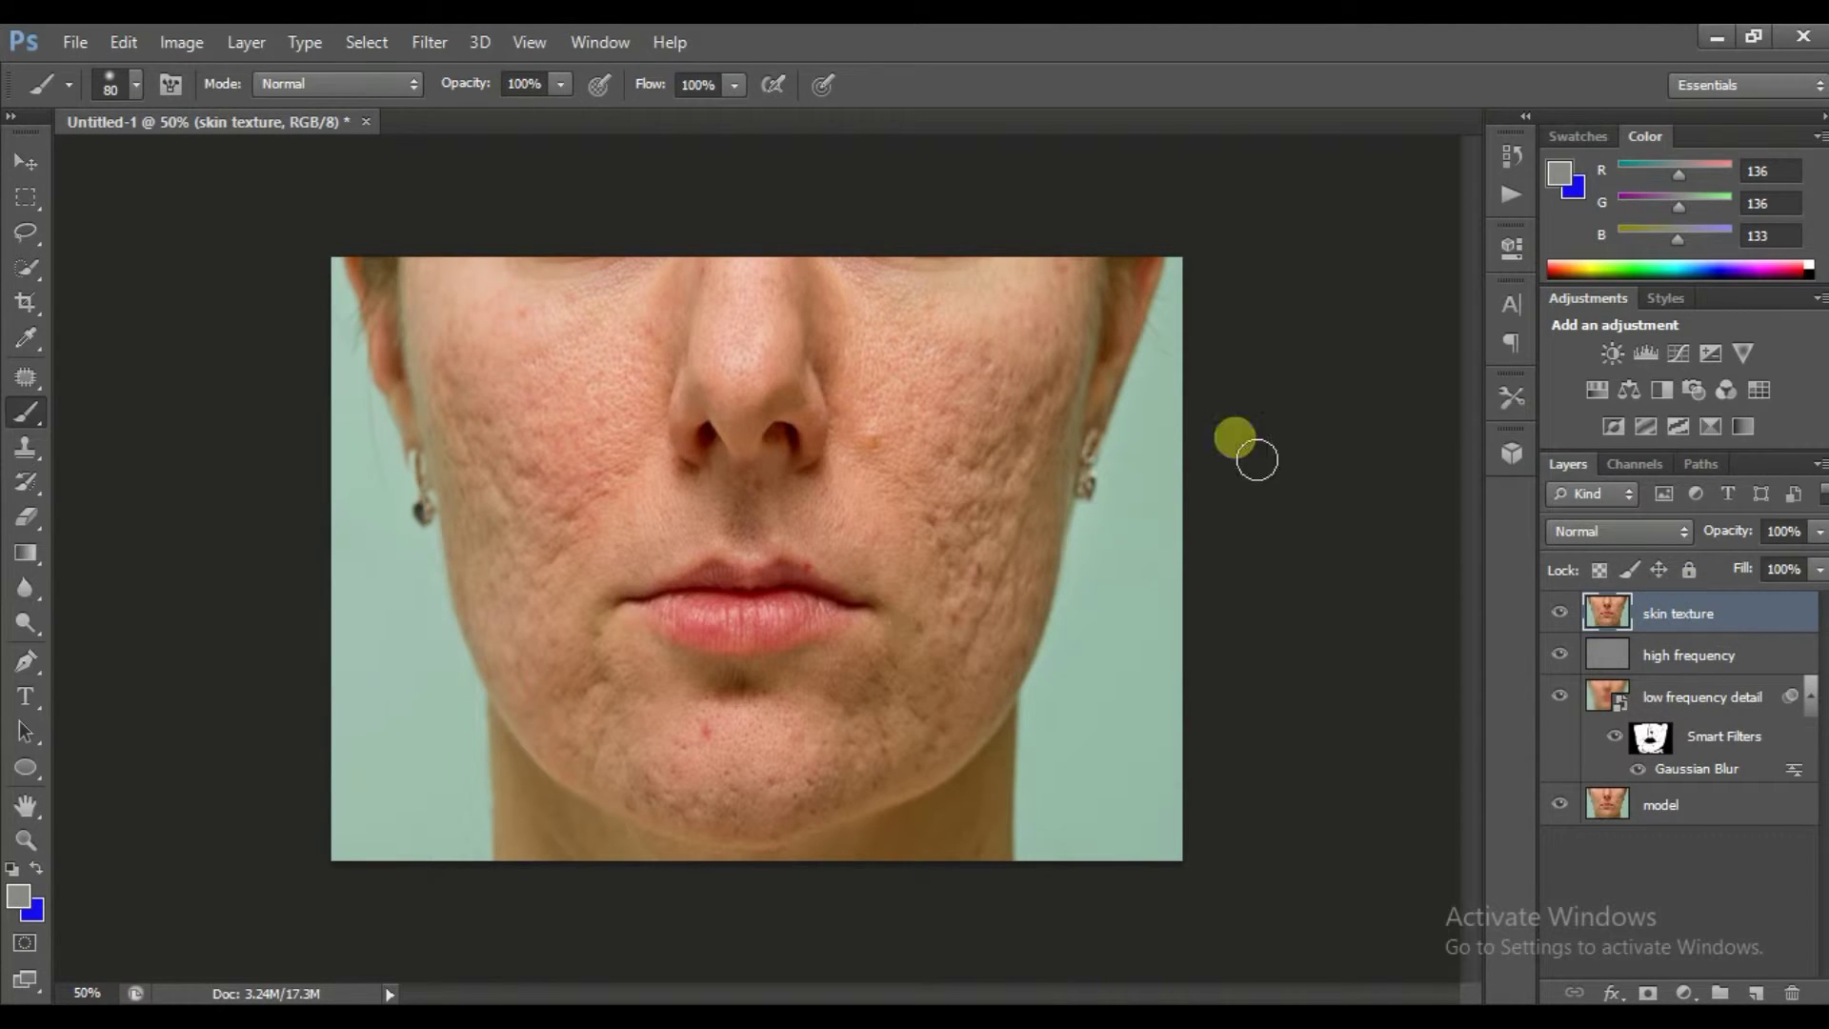
Desaturate the skin texture layer and convert it to a smart object
left_click(190, 50)
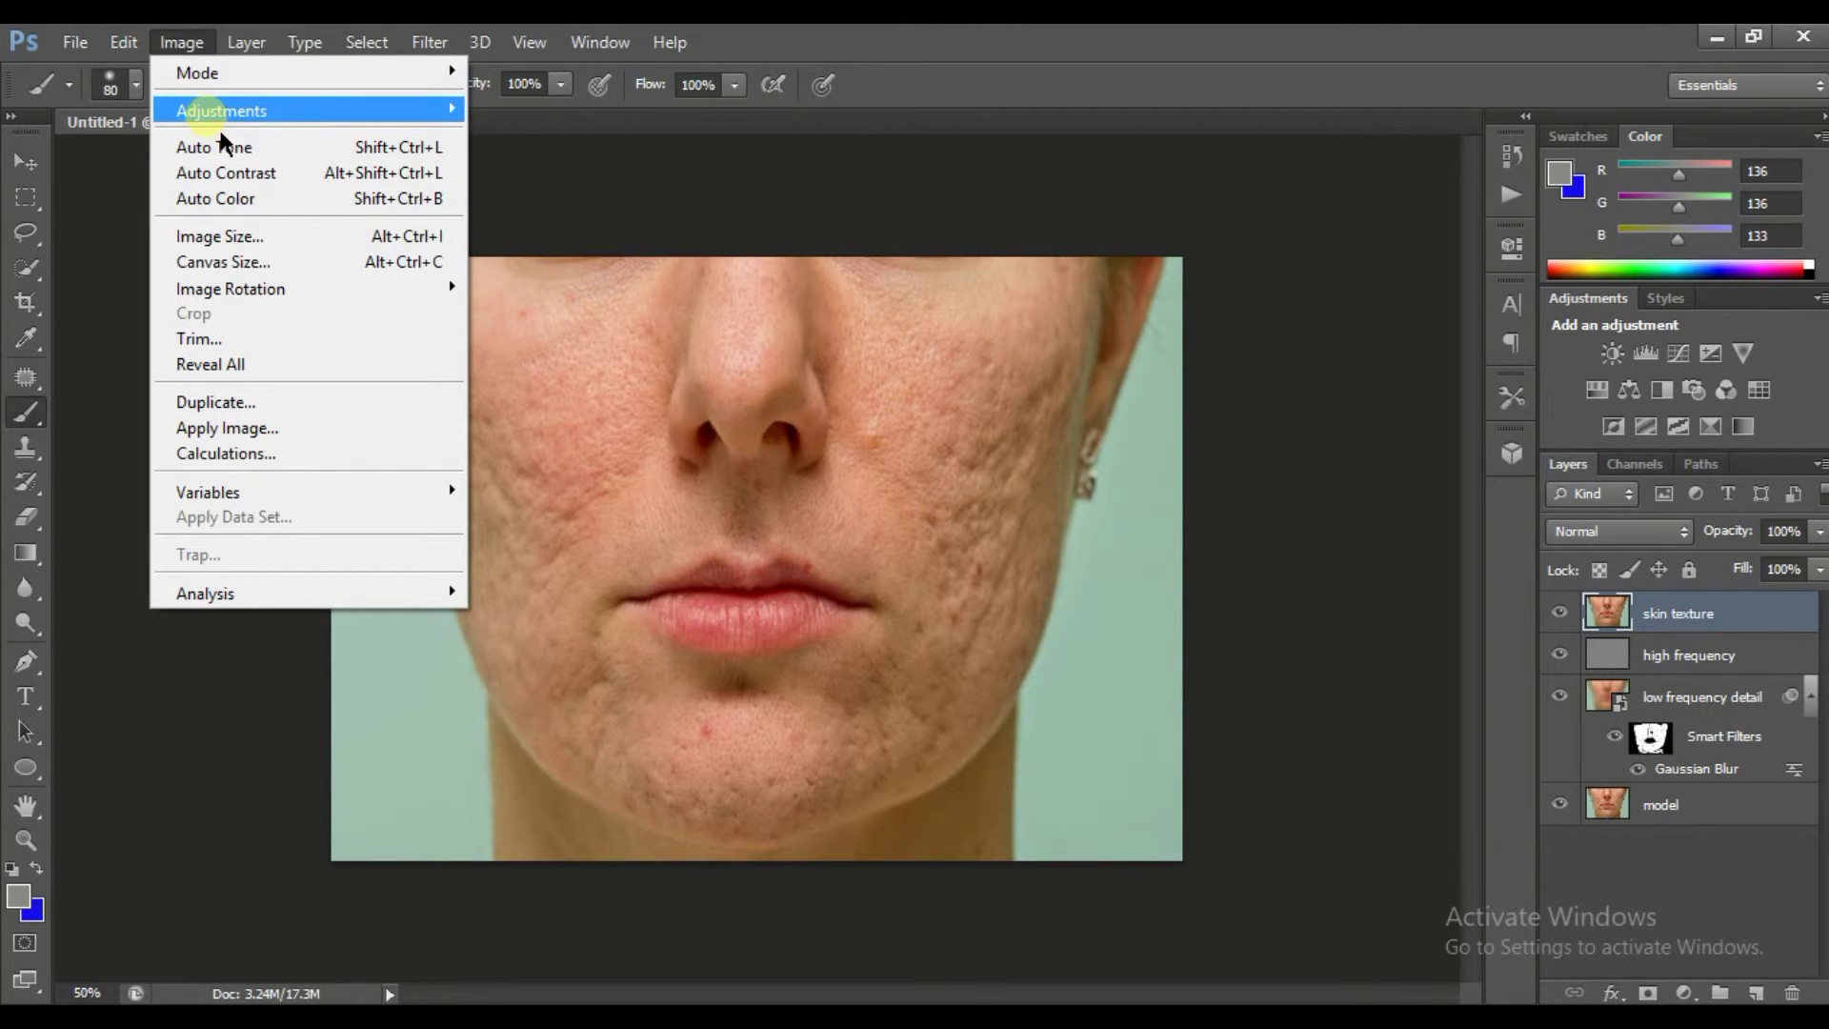
mouse_move(221, 110)
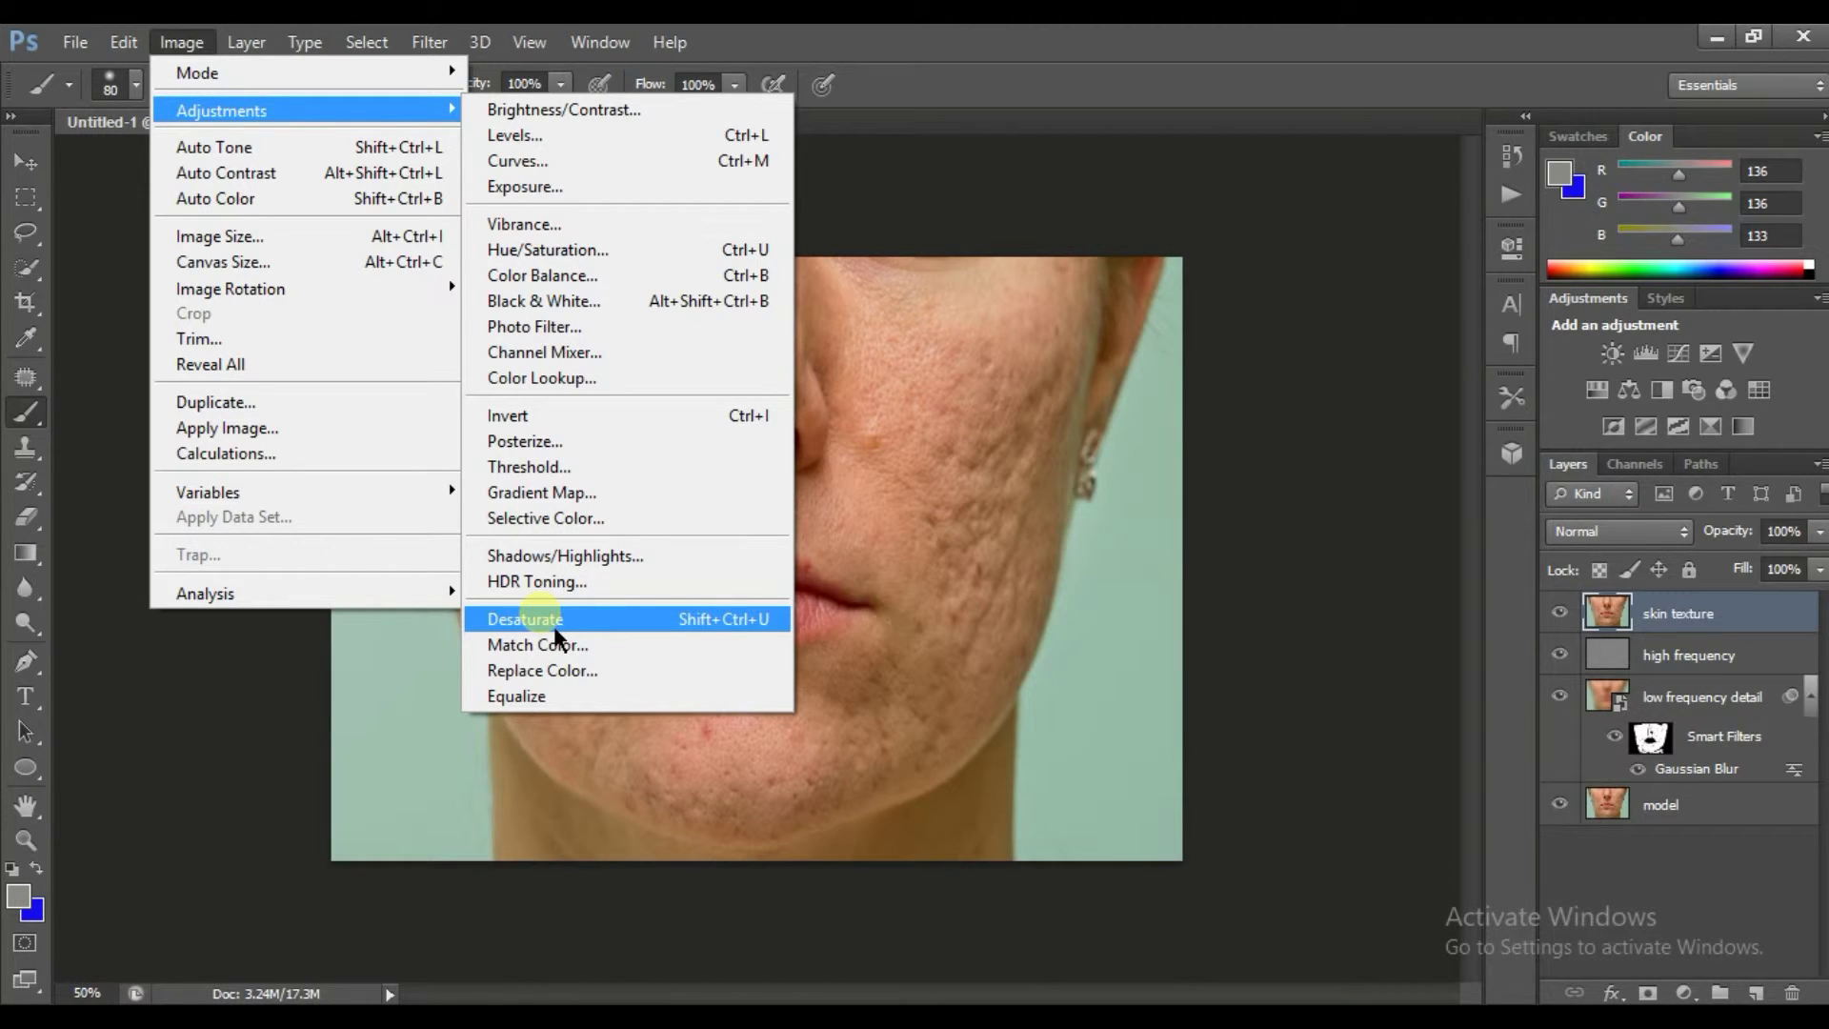
left_click(557, 628)
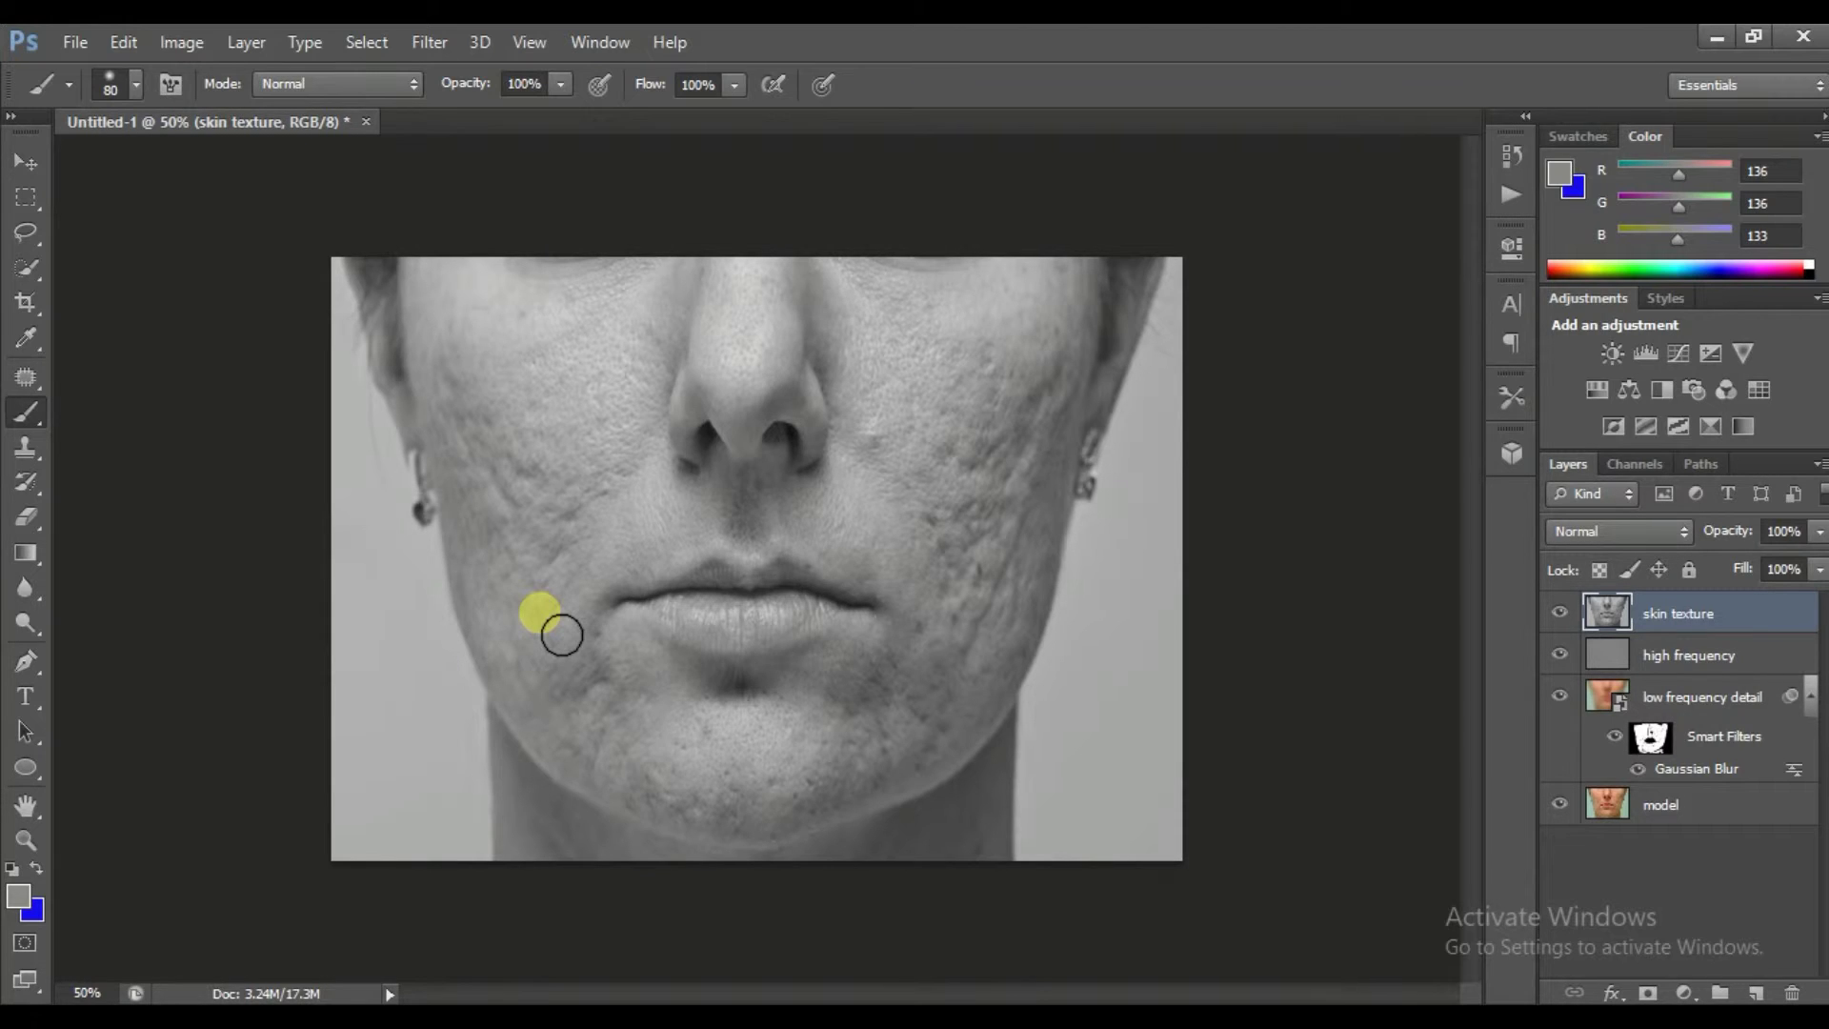
left_click_drag(1648, 614, 1658, 624)
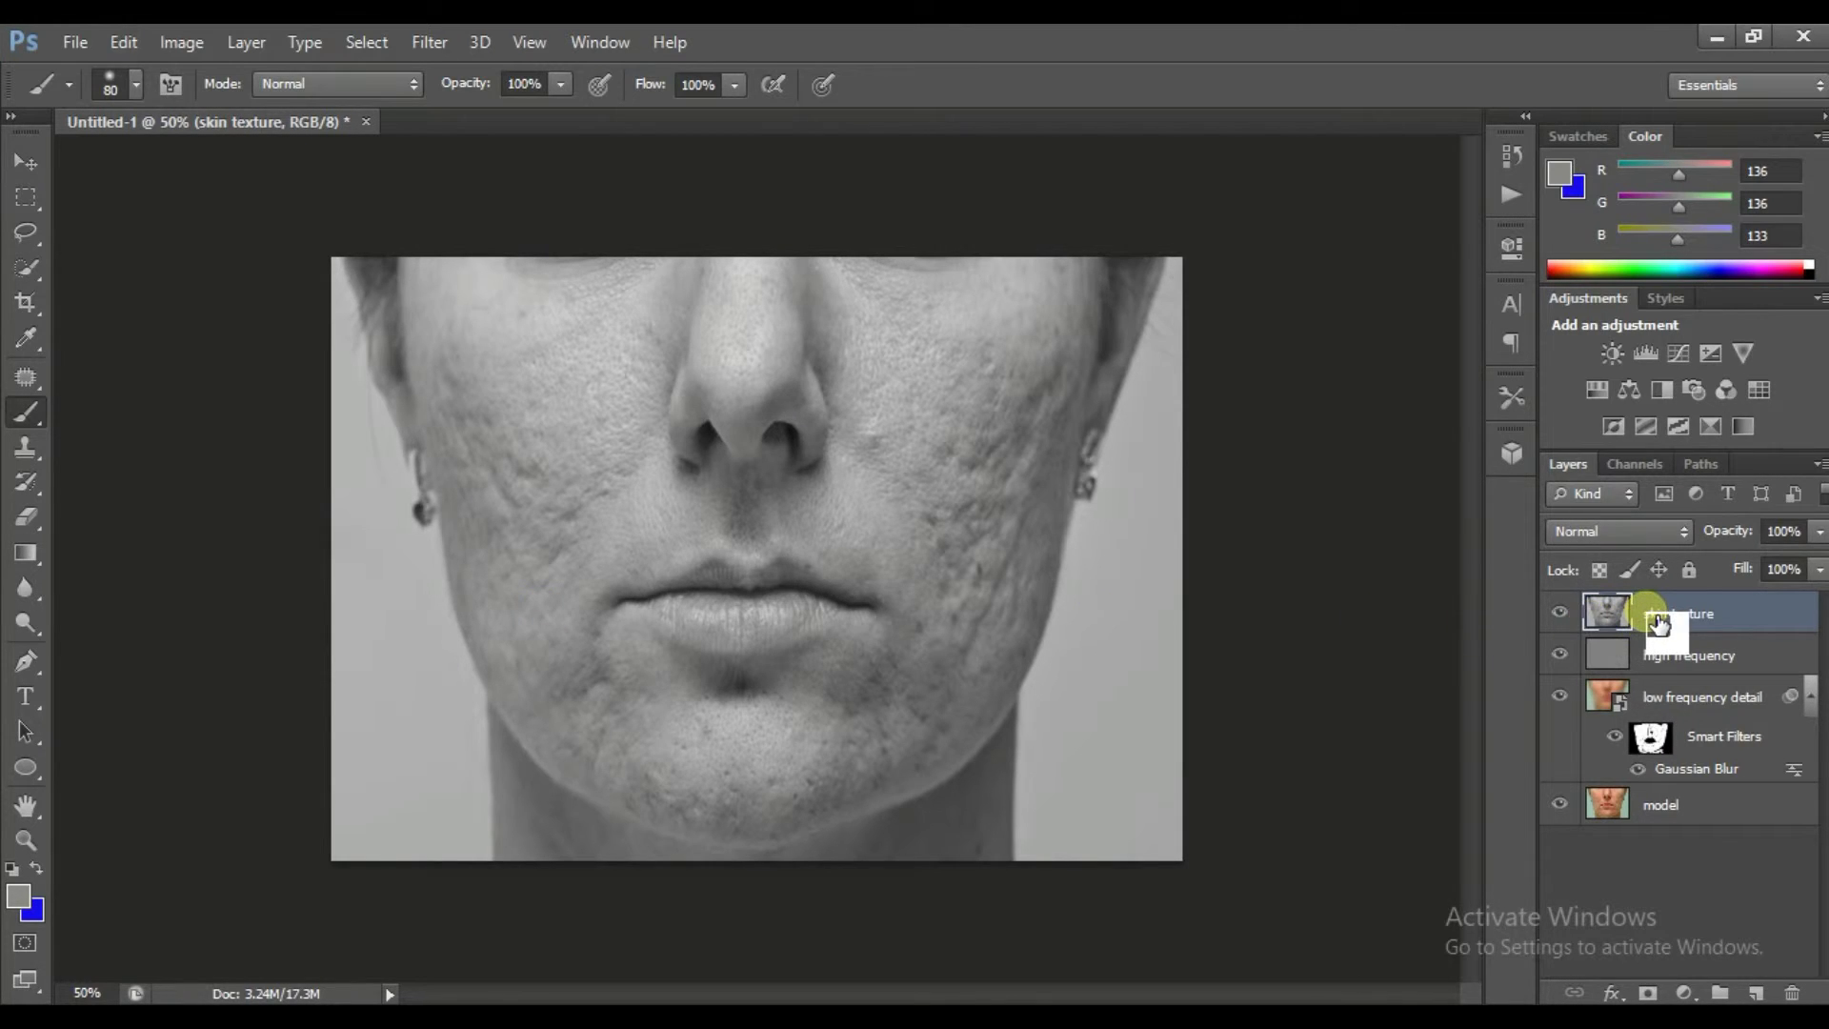
right_click(1660, 625)
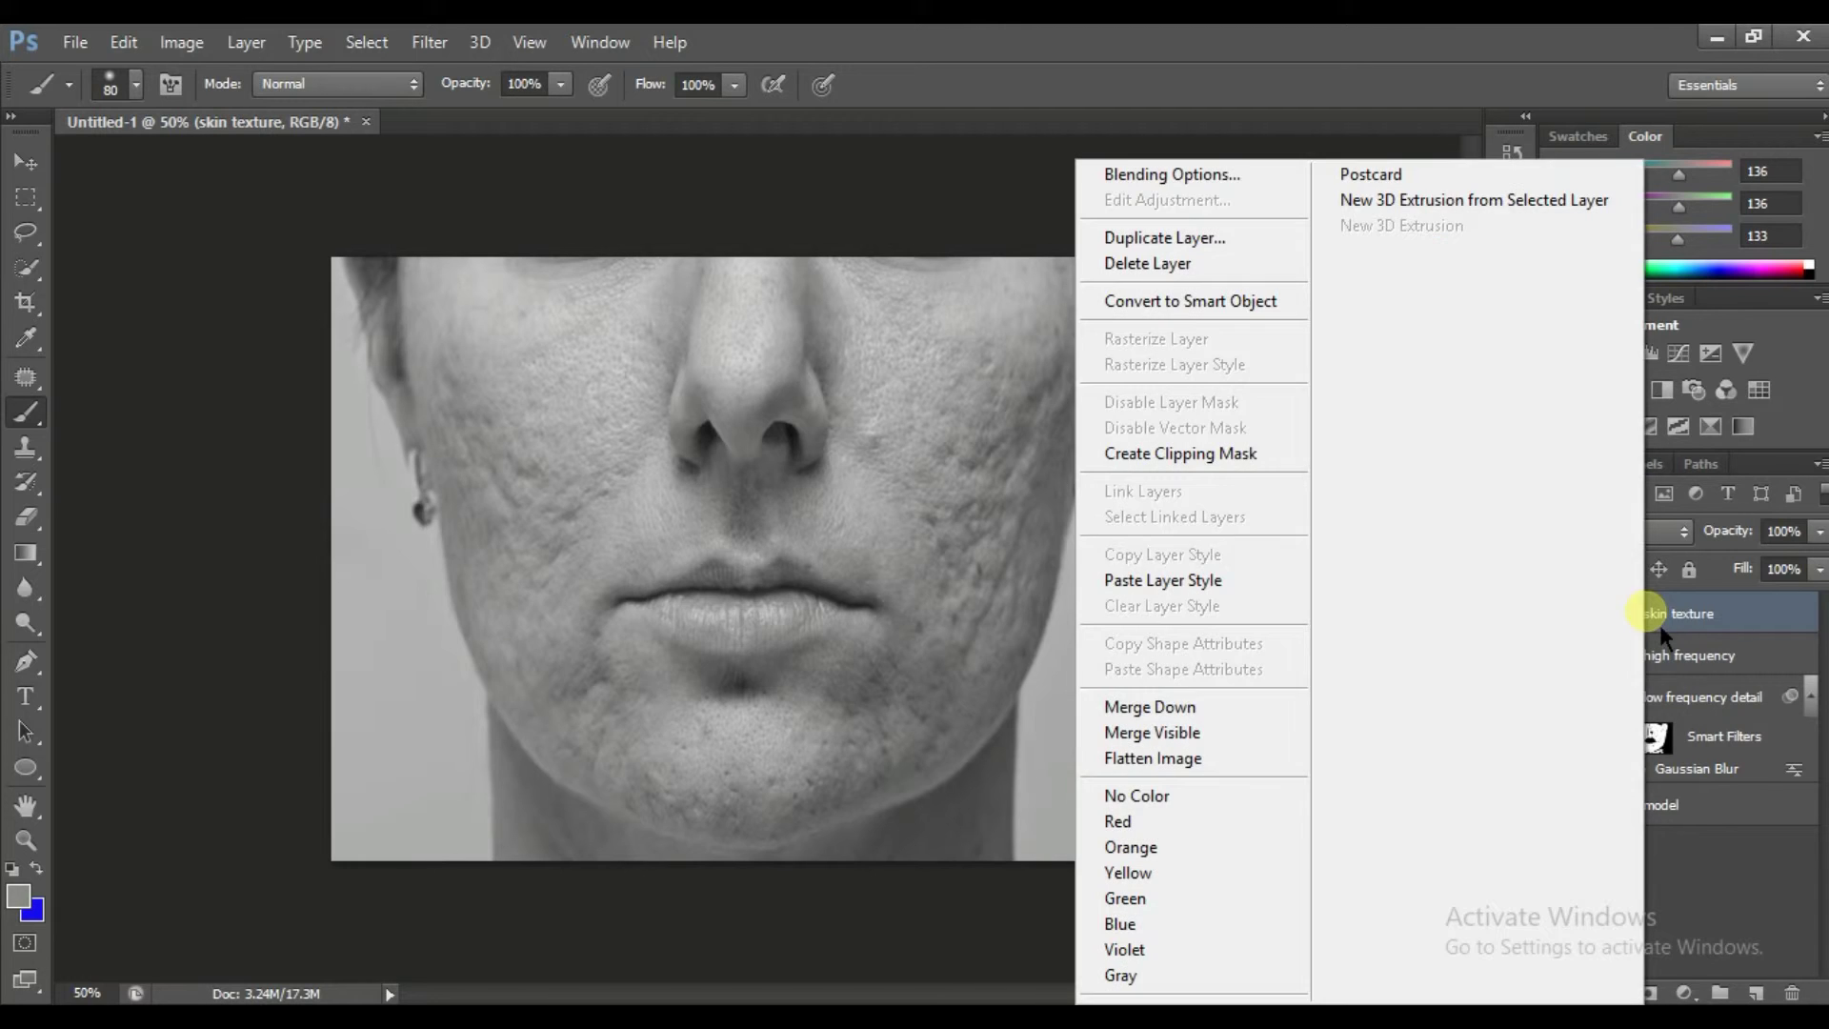
left_click(1207, 307)
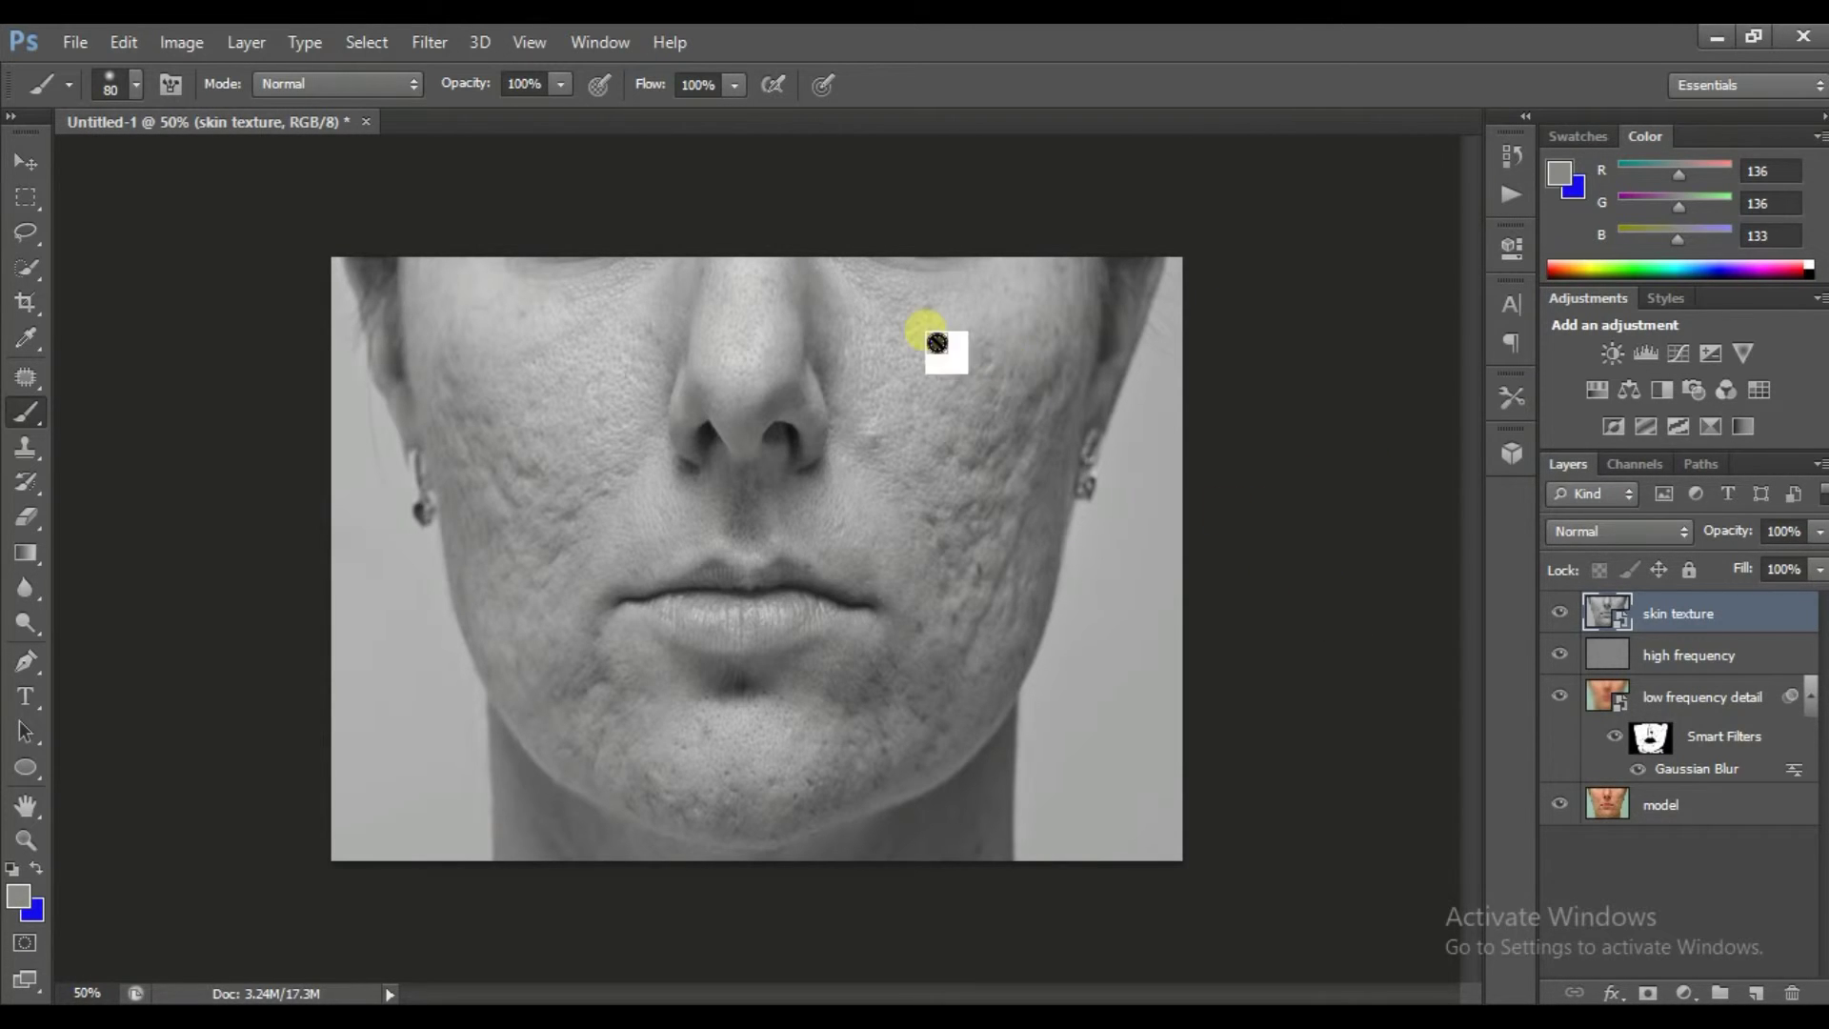
Apply a High Pass filter with a radius of 2 to the skin texture layer
left_click(444, 51)
mouse_move(522, 416)
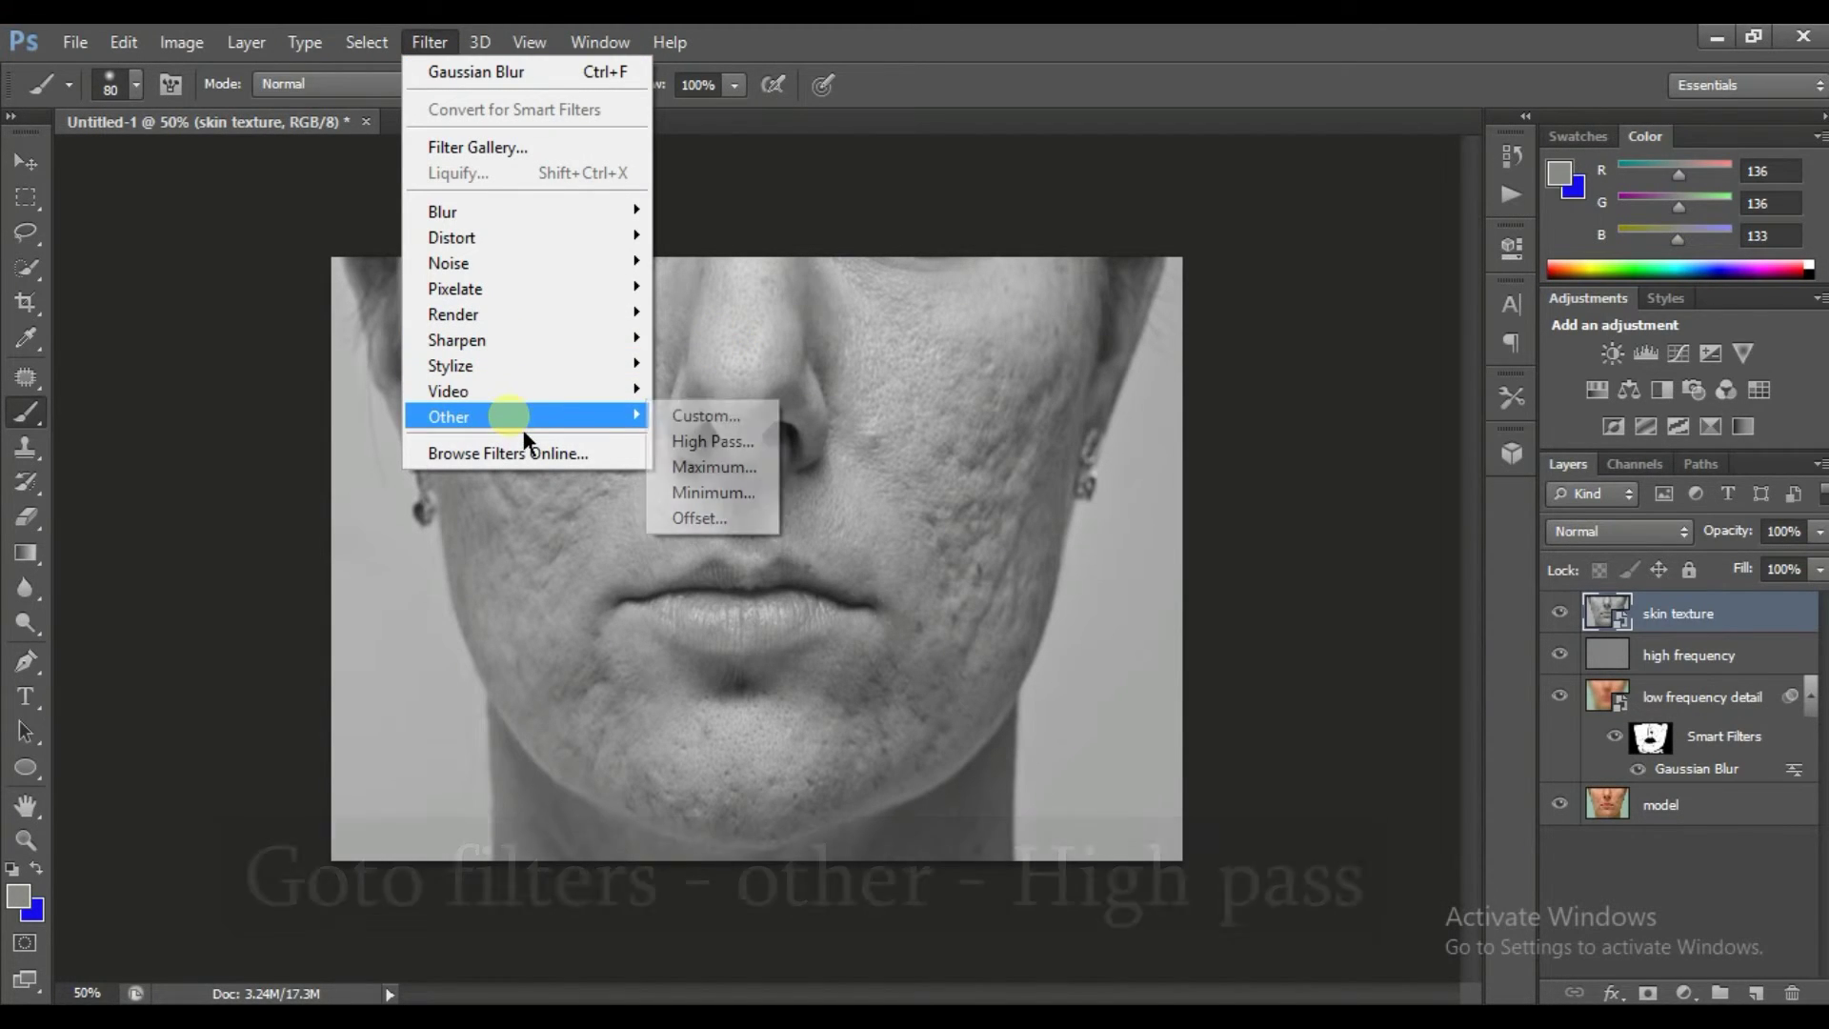
left_click(702, 451)
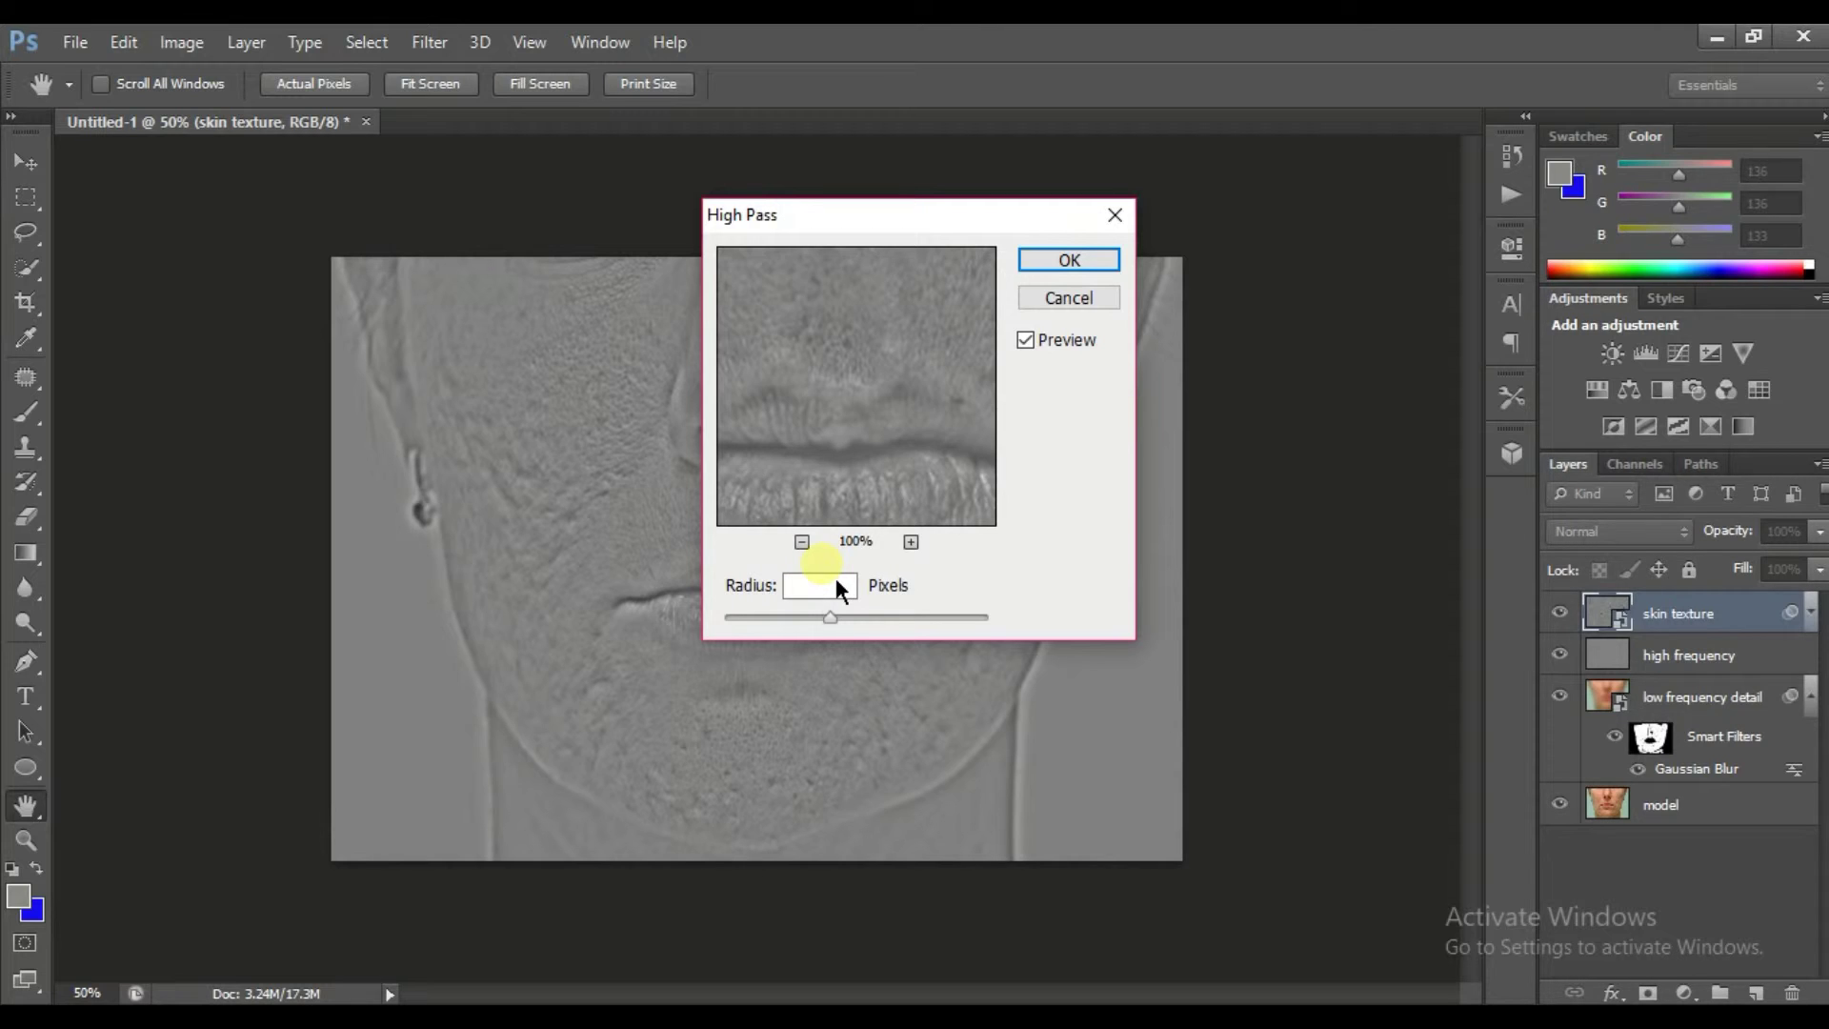
type("2.3")
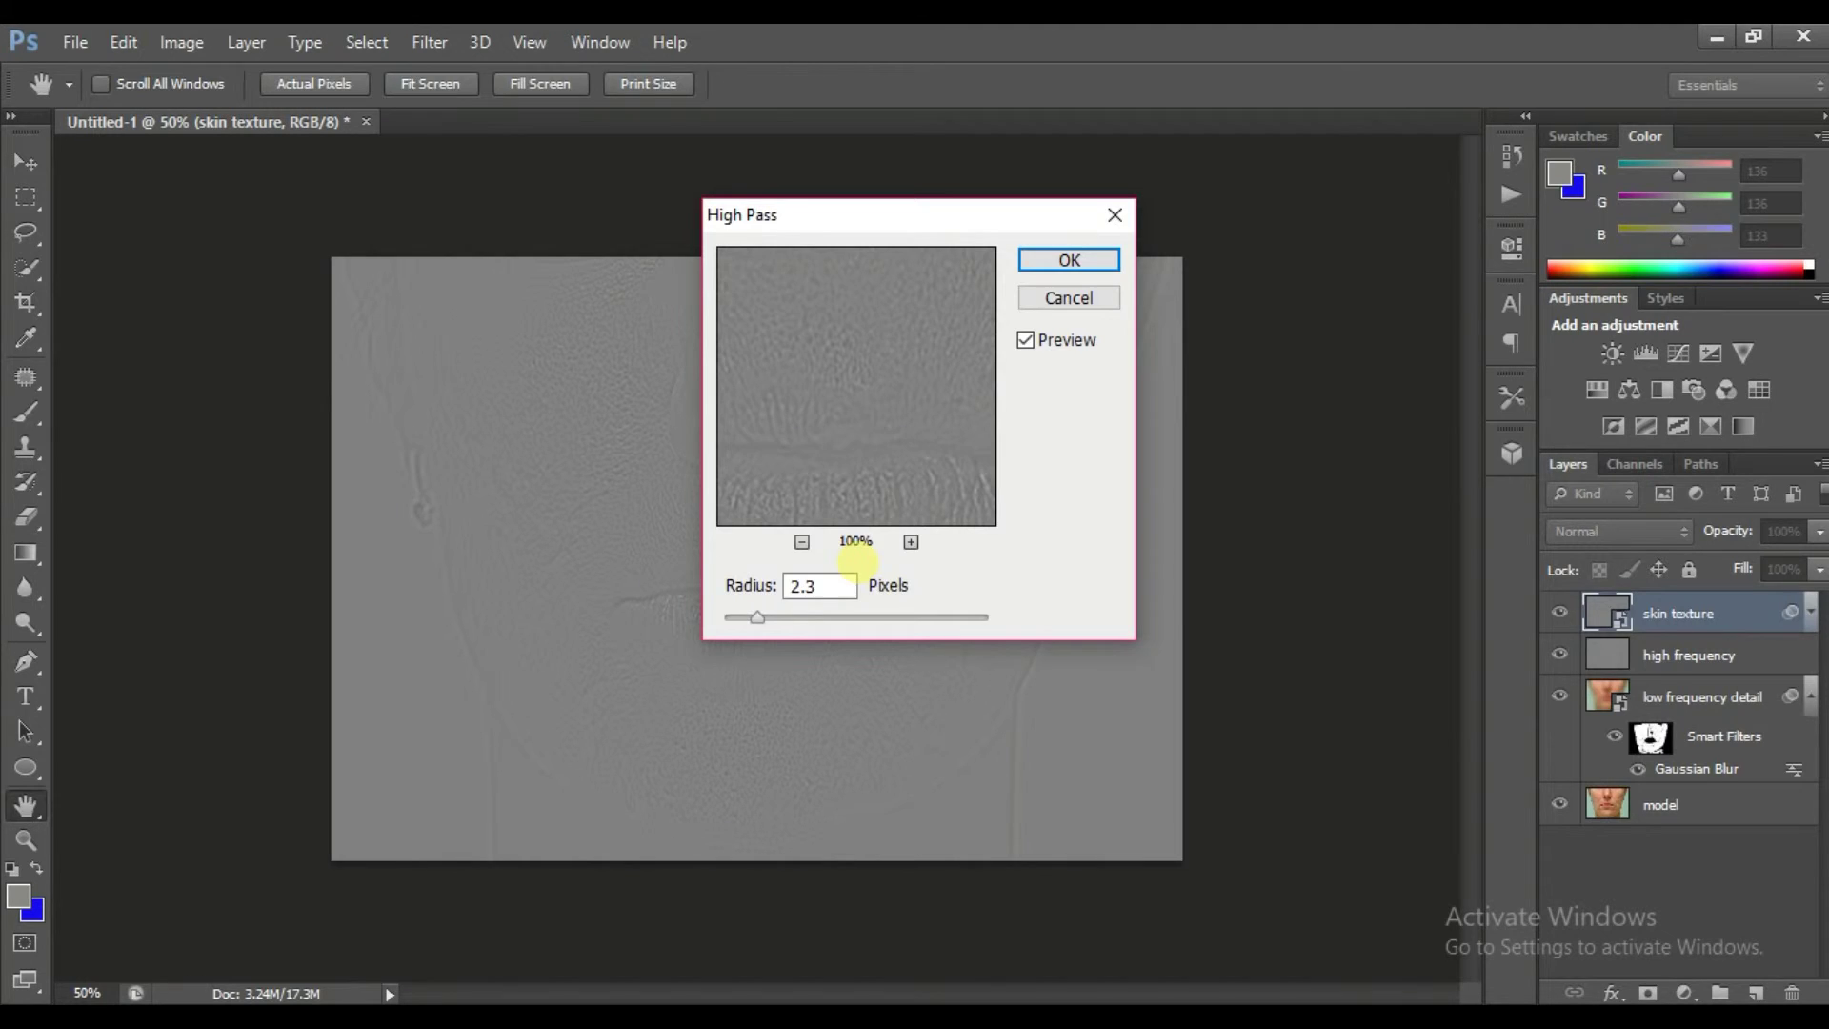
key("Return")
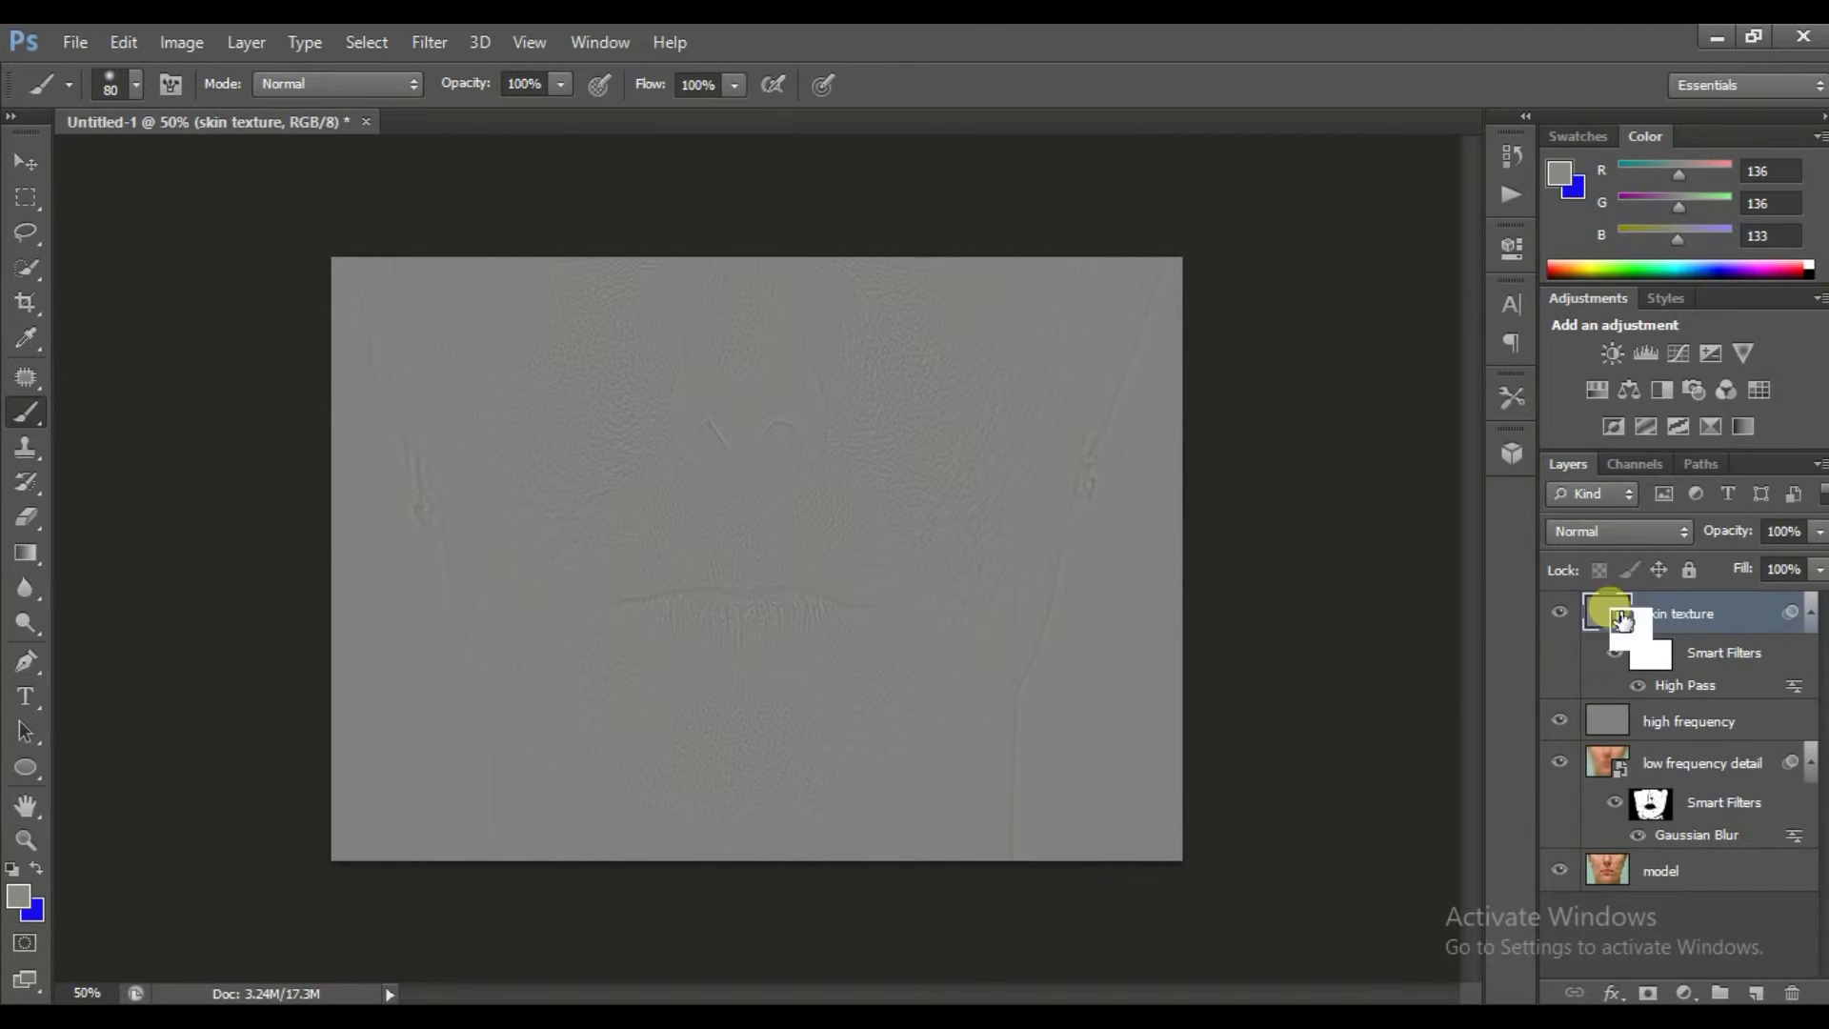
Blend the skin texture layer in Linear Light at 17% opacity
left_click(1619, 530)
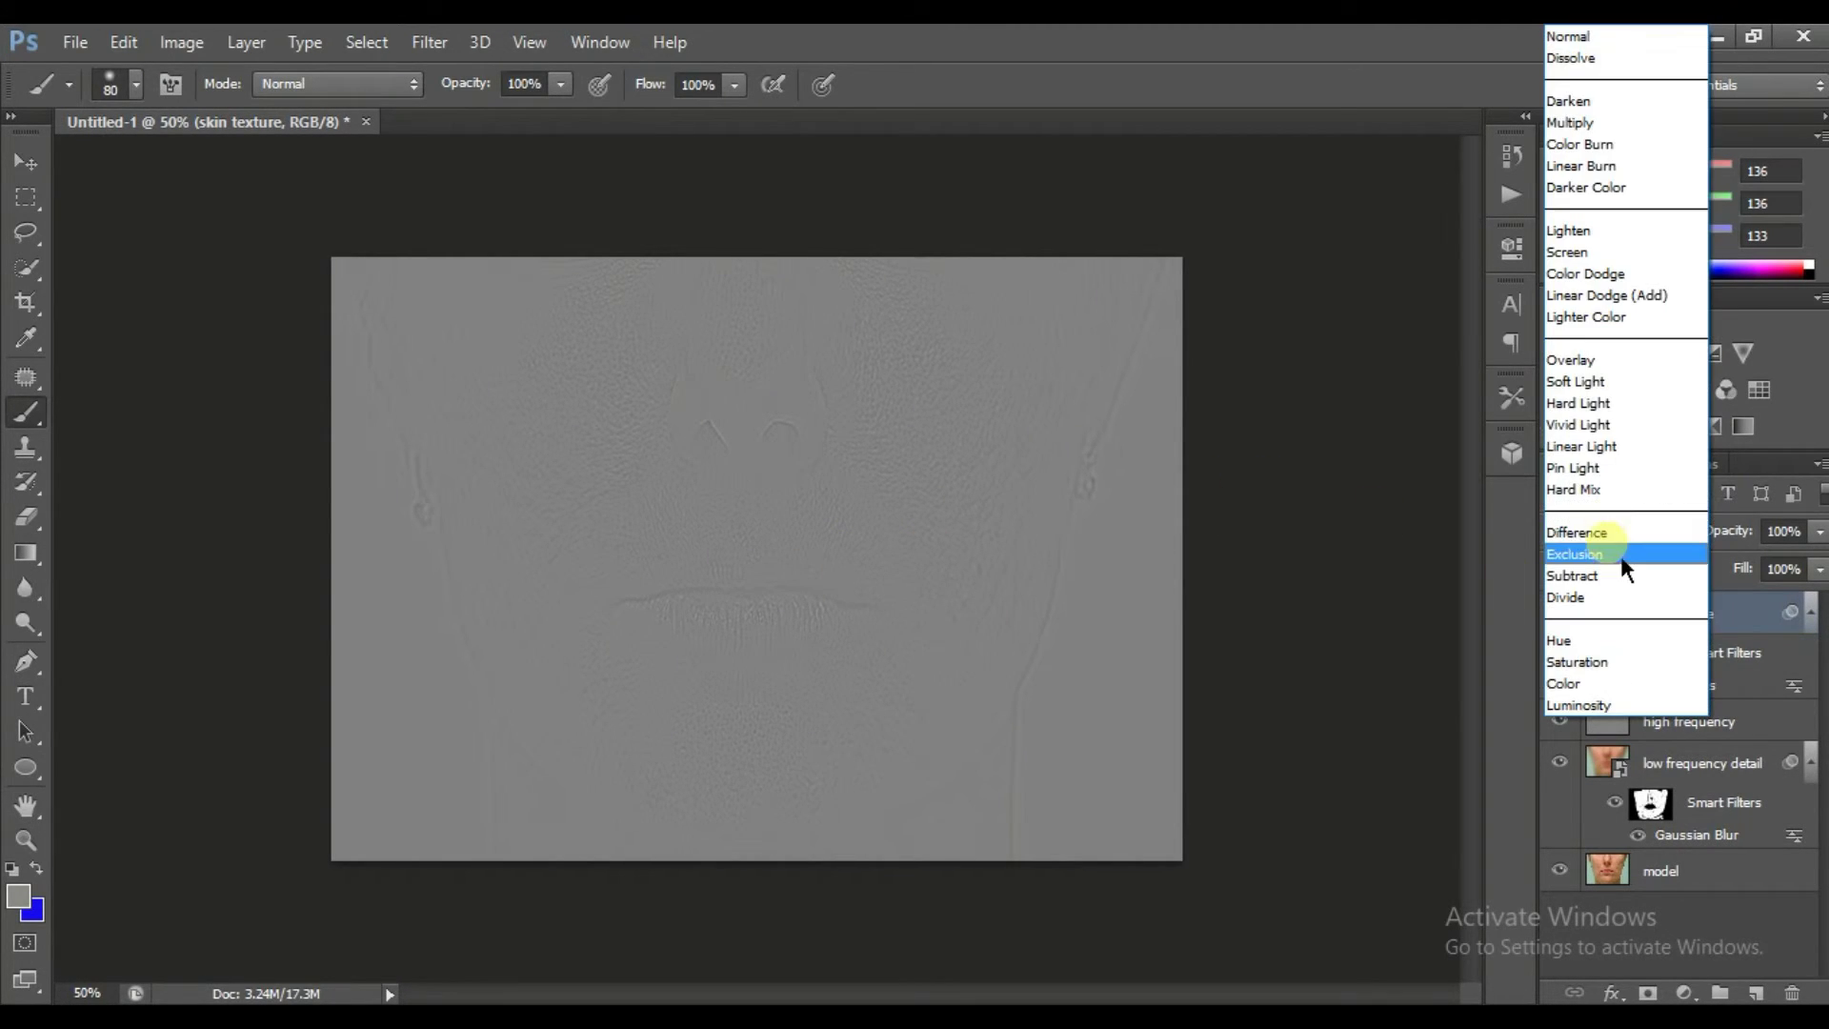
left_click(1613, 448)
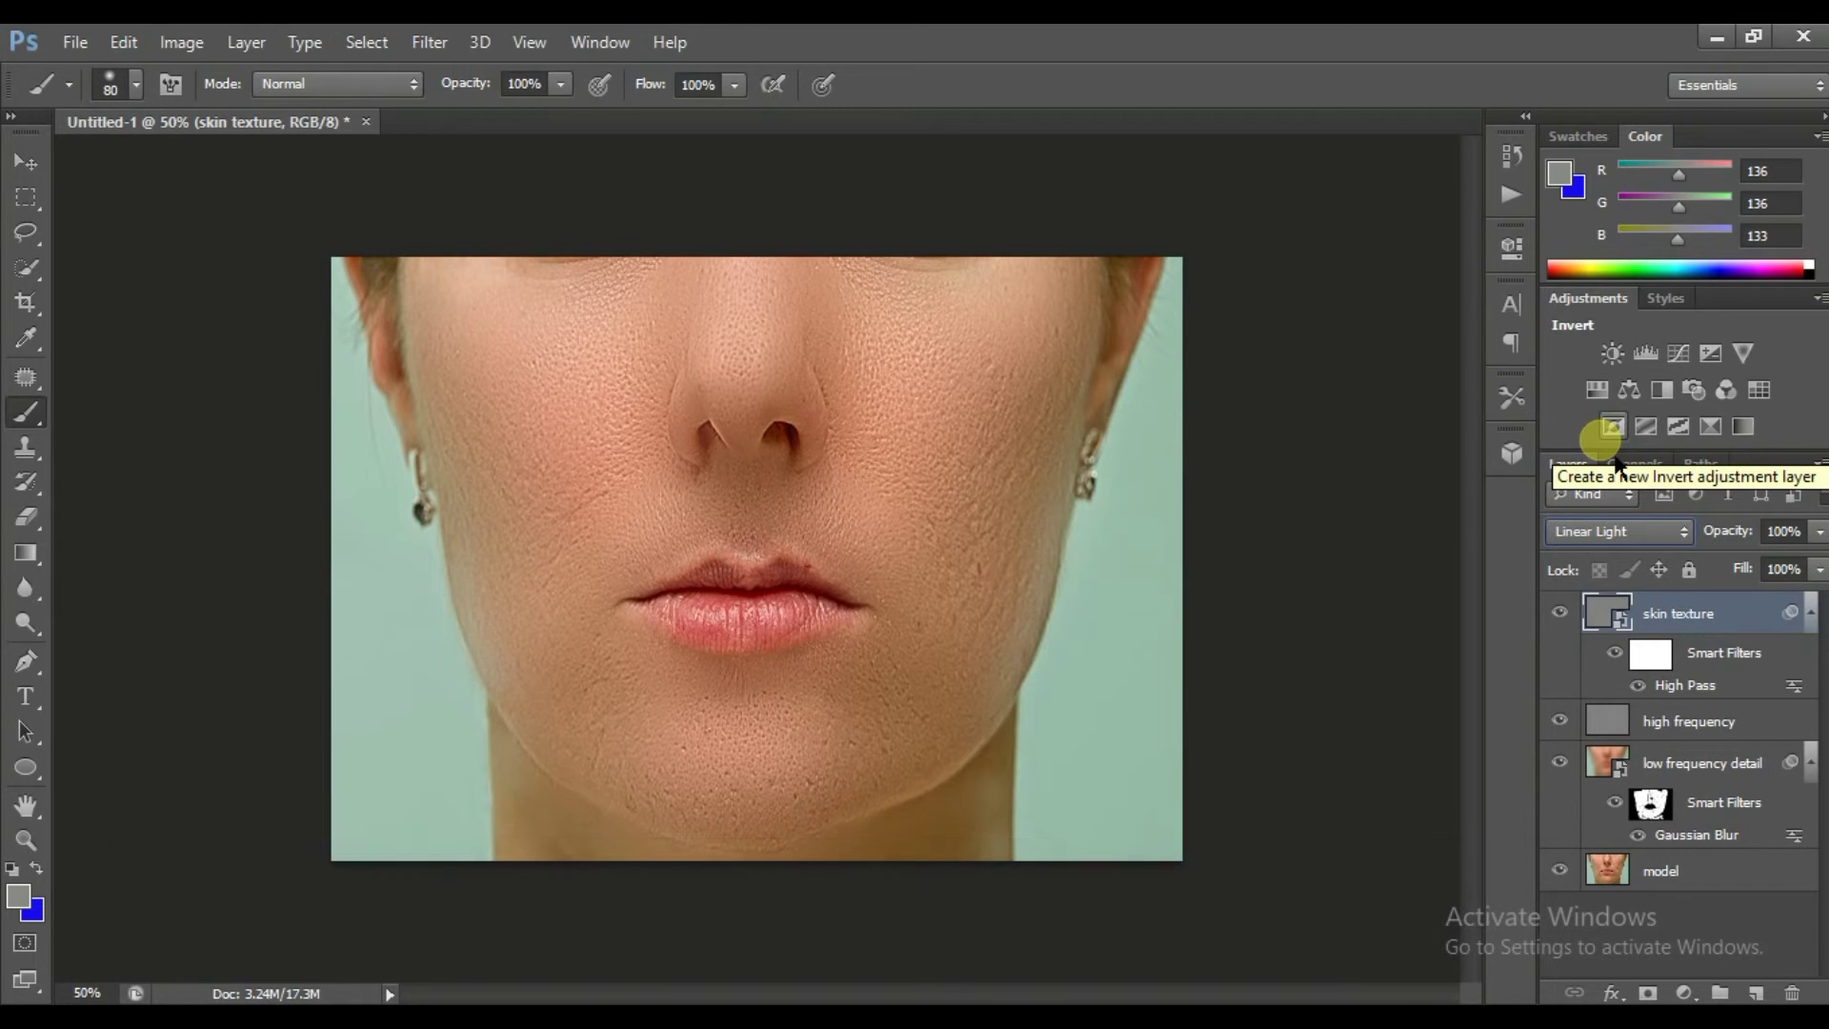
left_click(1817, 532)
left_click_drag(1816, 562, 1791, 562)
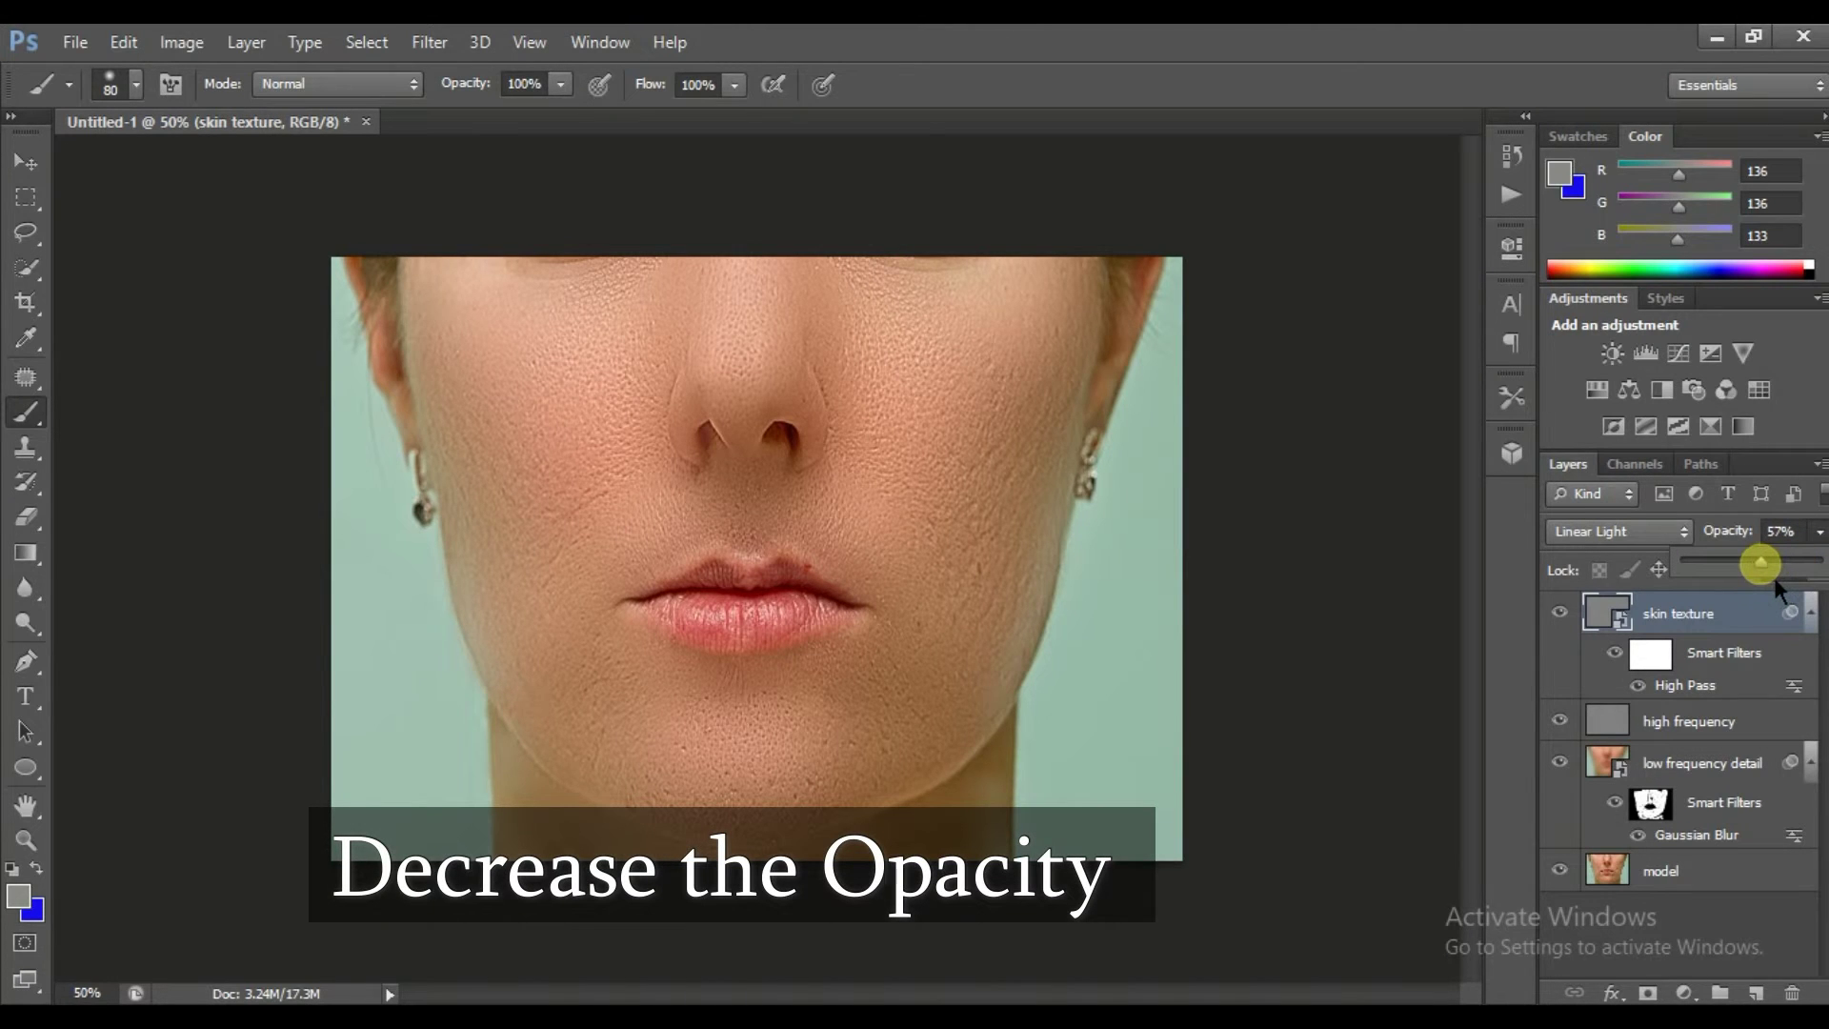
left_click_drag(1773, 577, 1718, 573)
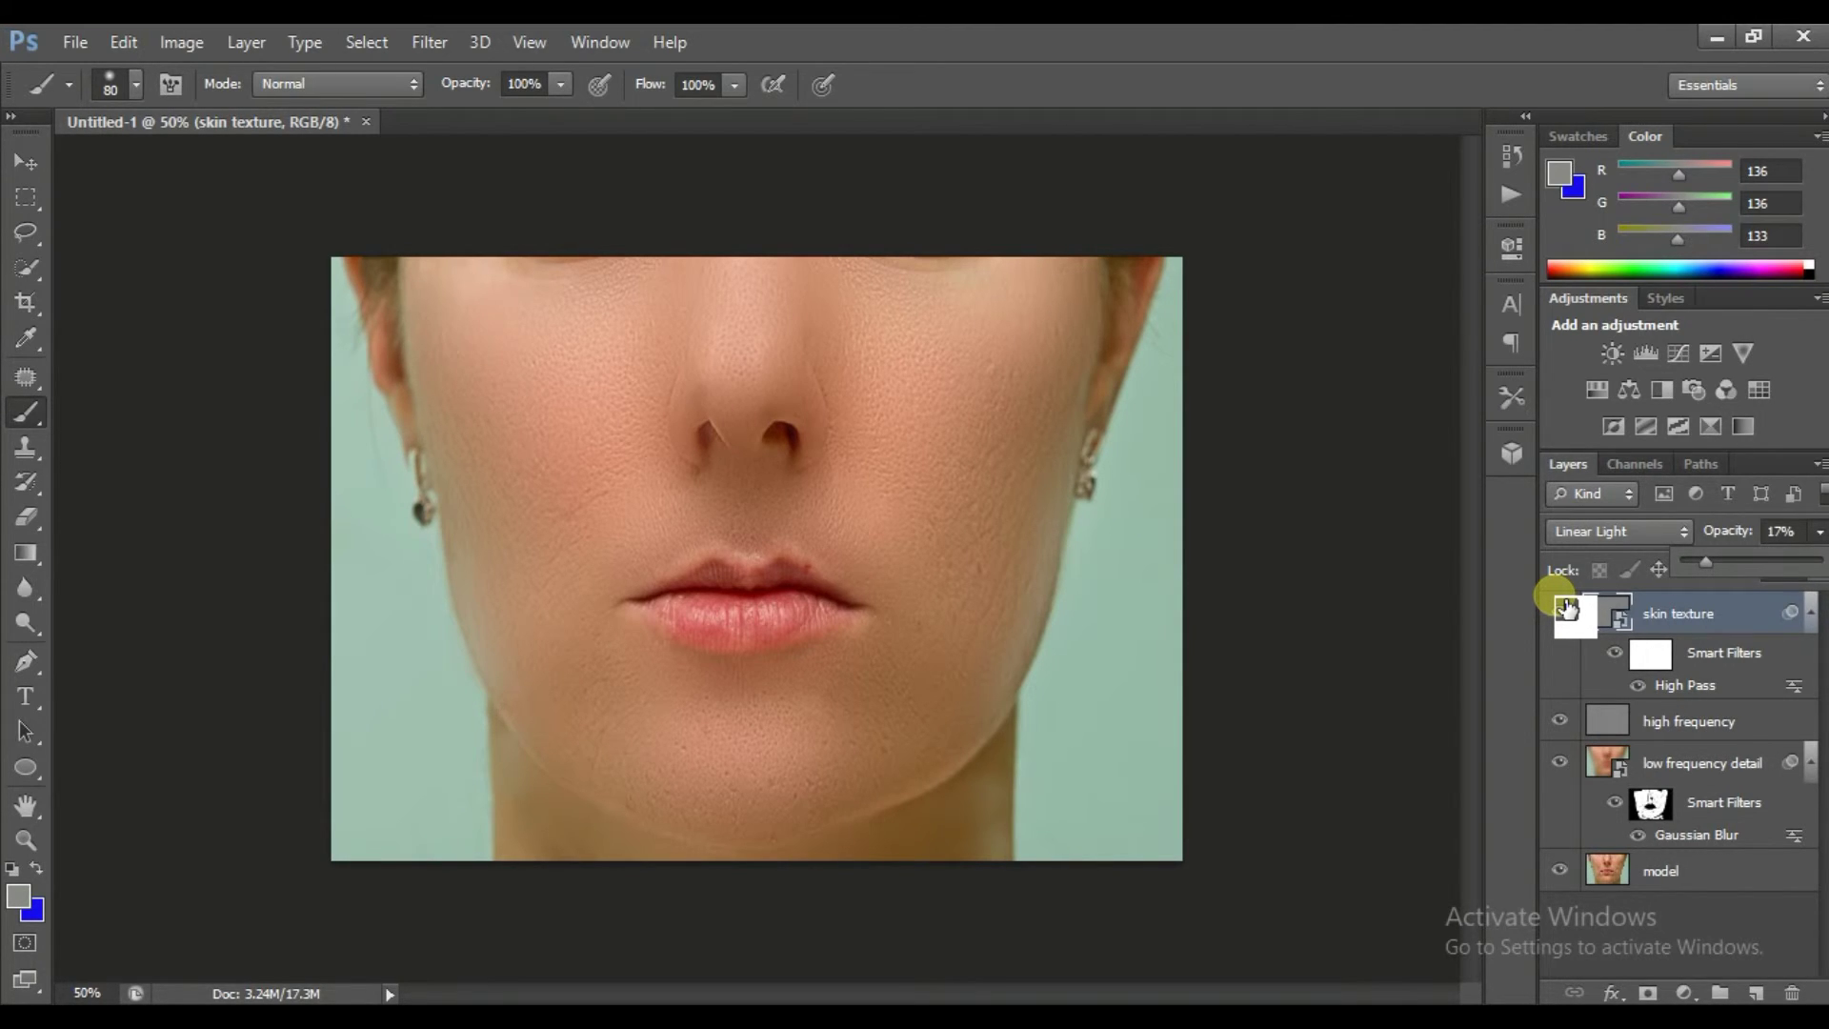
mouse_move(1573, 608)
left_mouse_down()
mouse_move(1704, 863)
mouse_move(1654, 994)
left_mouse_up()
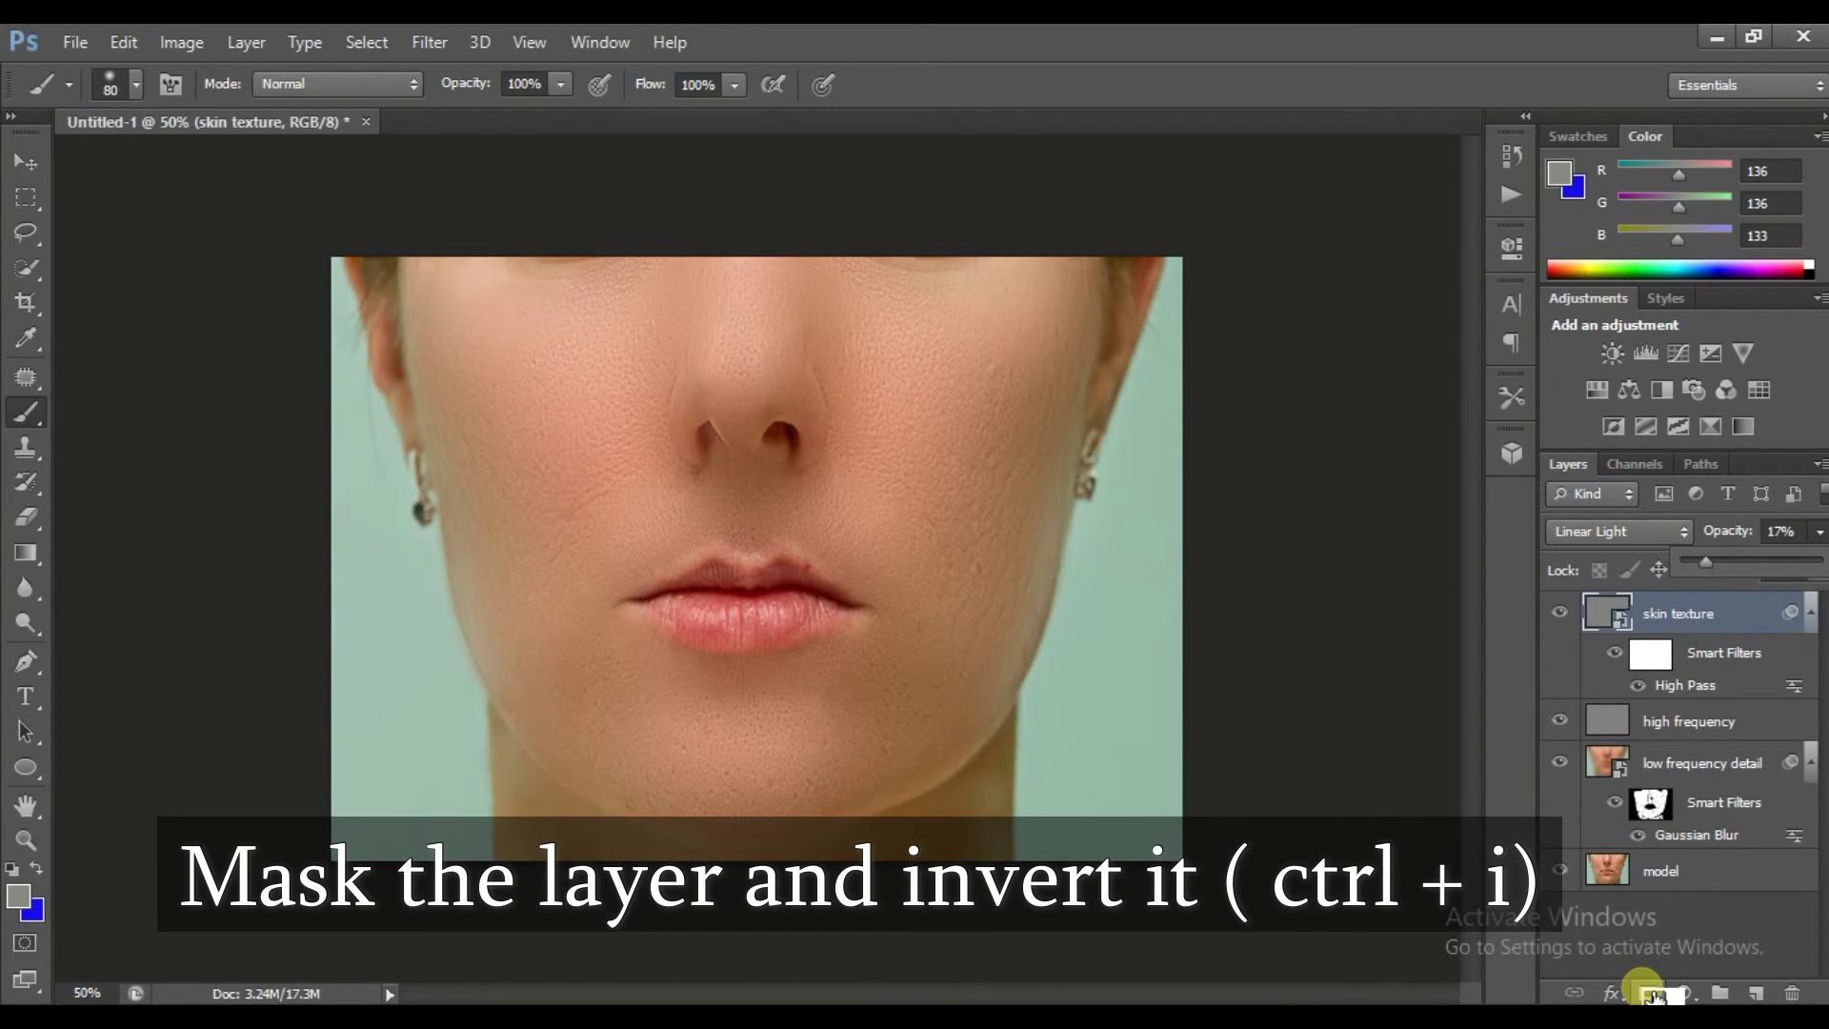
Add a layer mask to skin texture and paint texture over the cheek, chin and jaw with a 300 px brush
left_click_drag(1650, 654, 1684, 625)
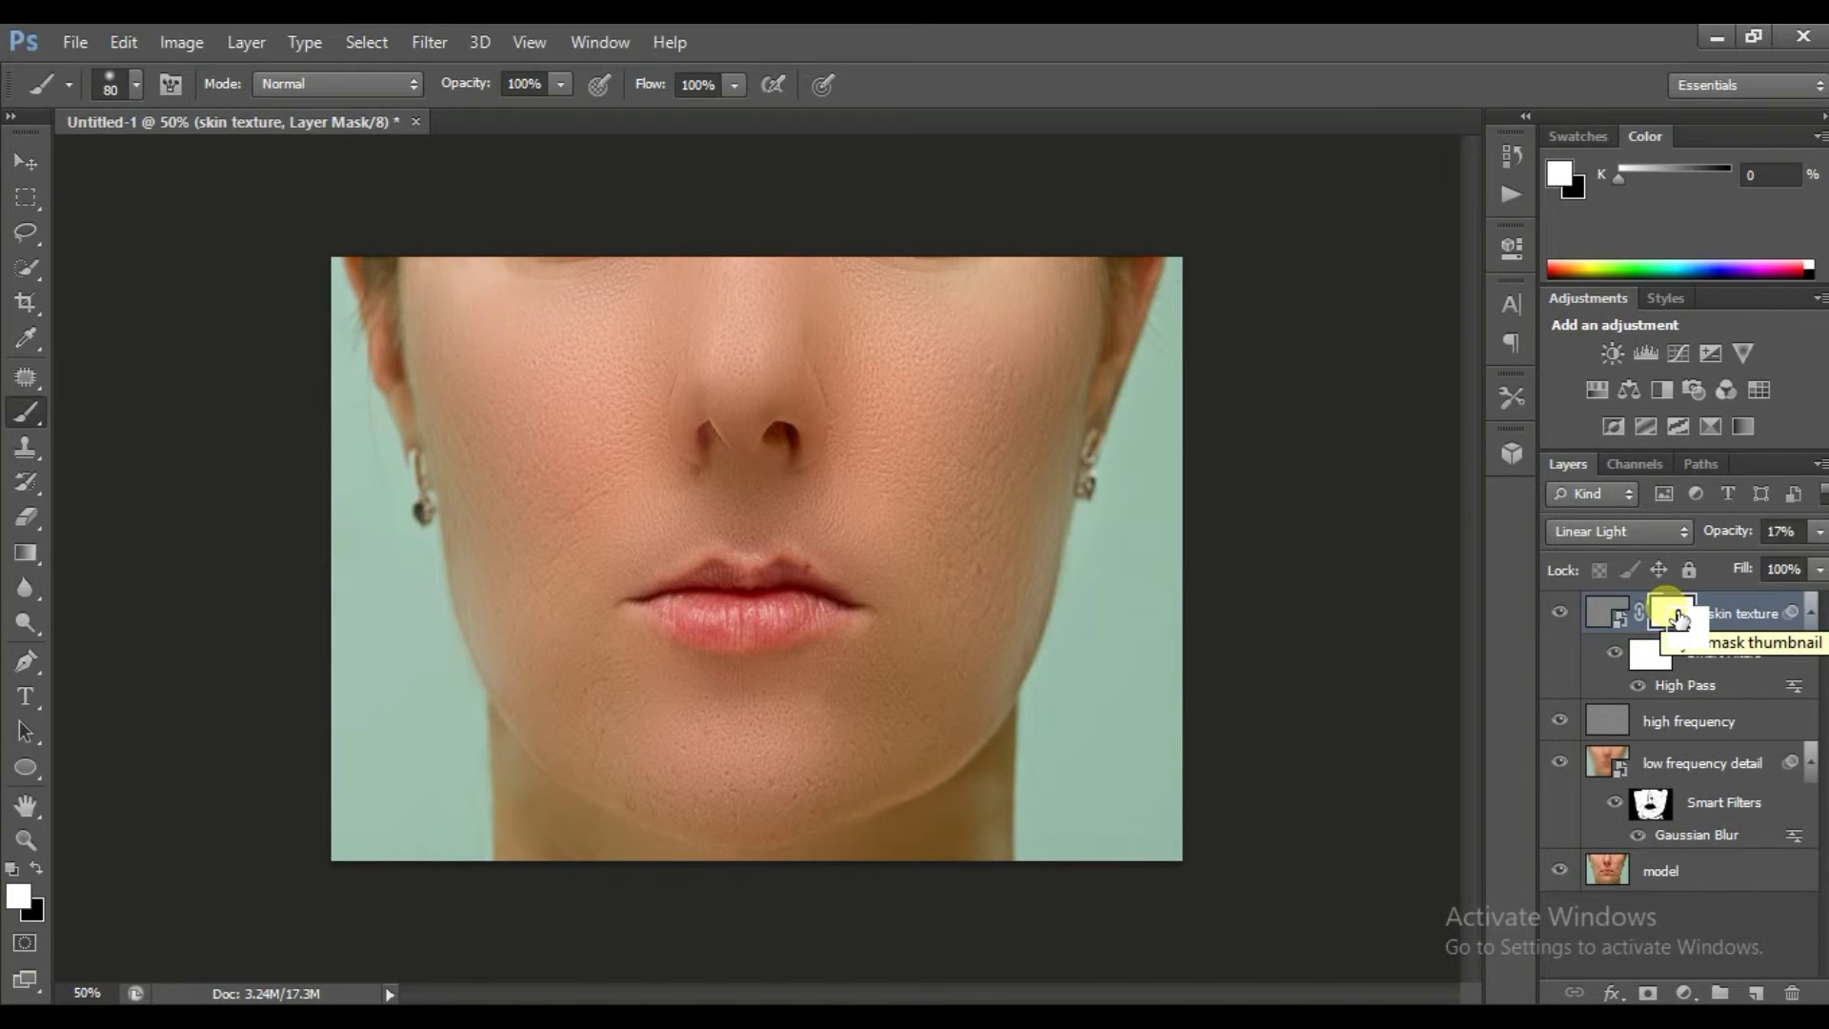
left_click_drag(1678, 619, 1680, 621)
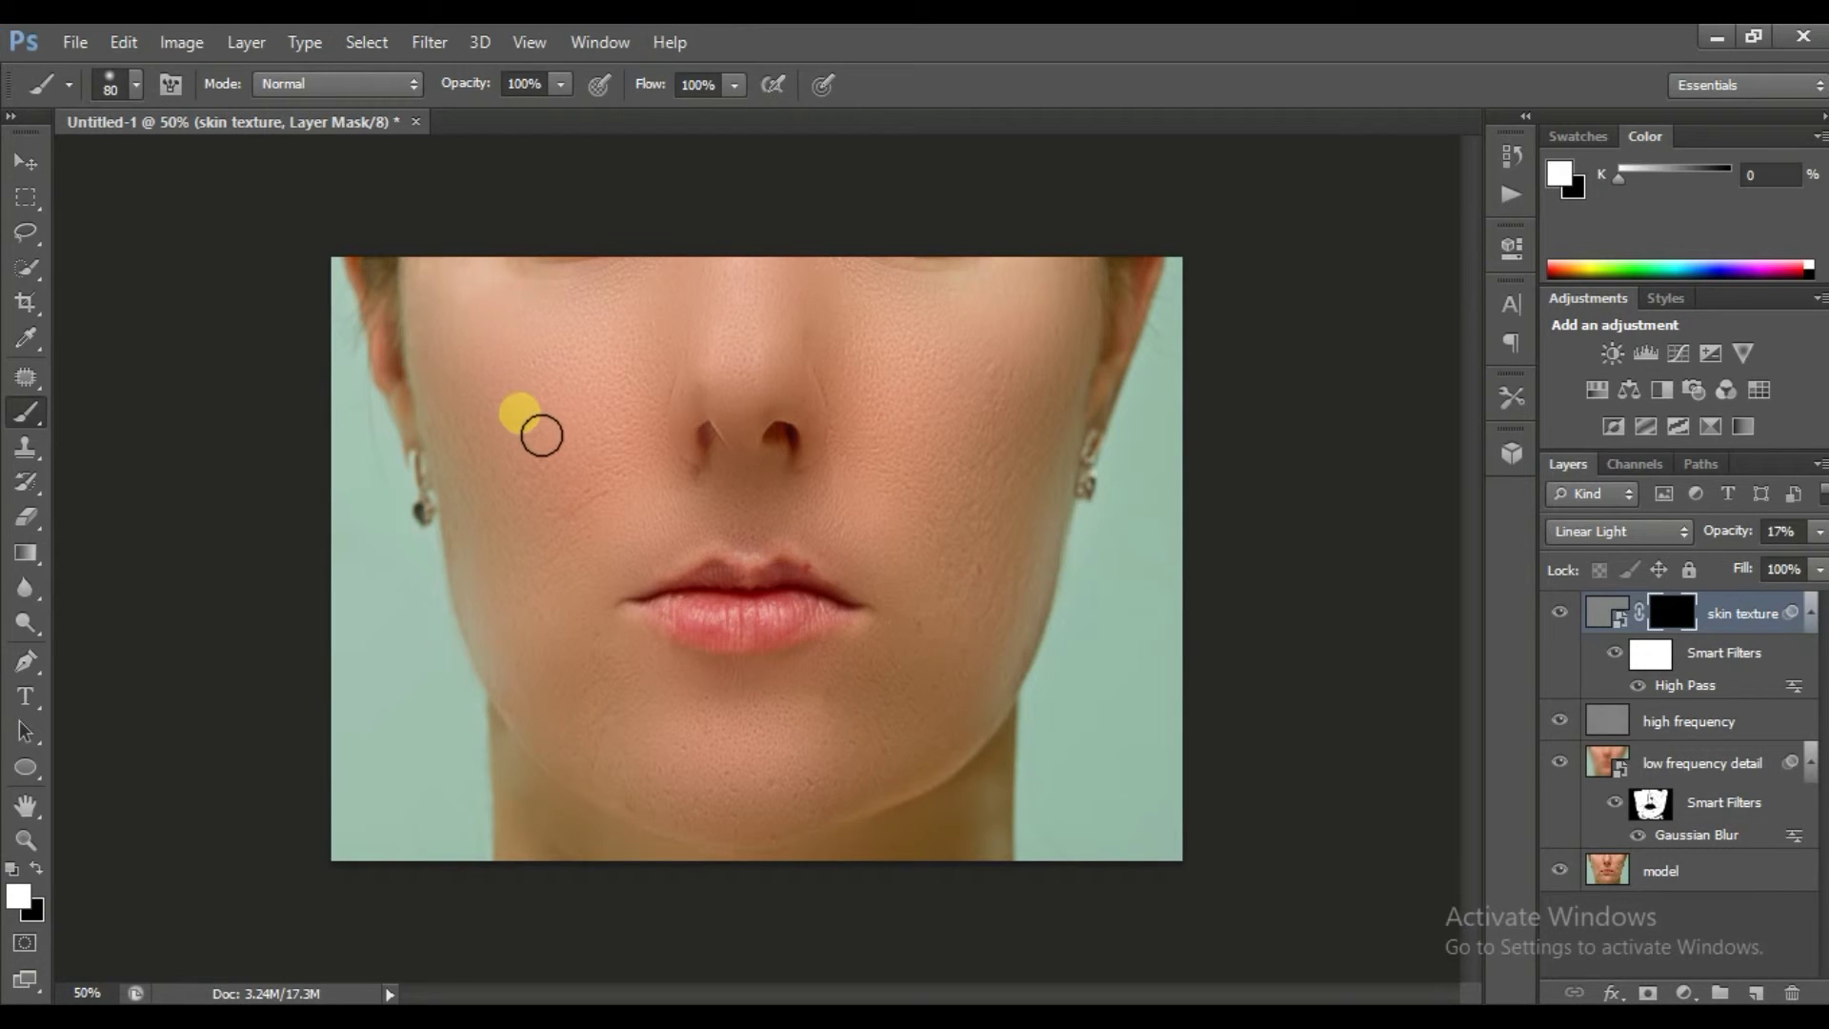
key("bracketright")
key("bracketright")
key("bracketright")
key("bracketright")
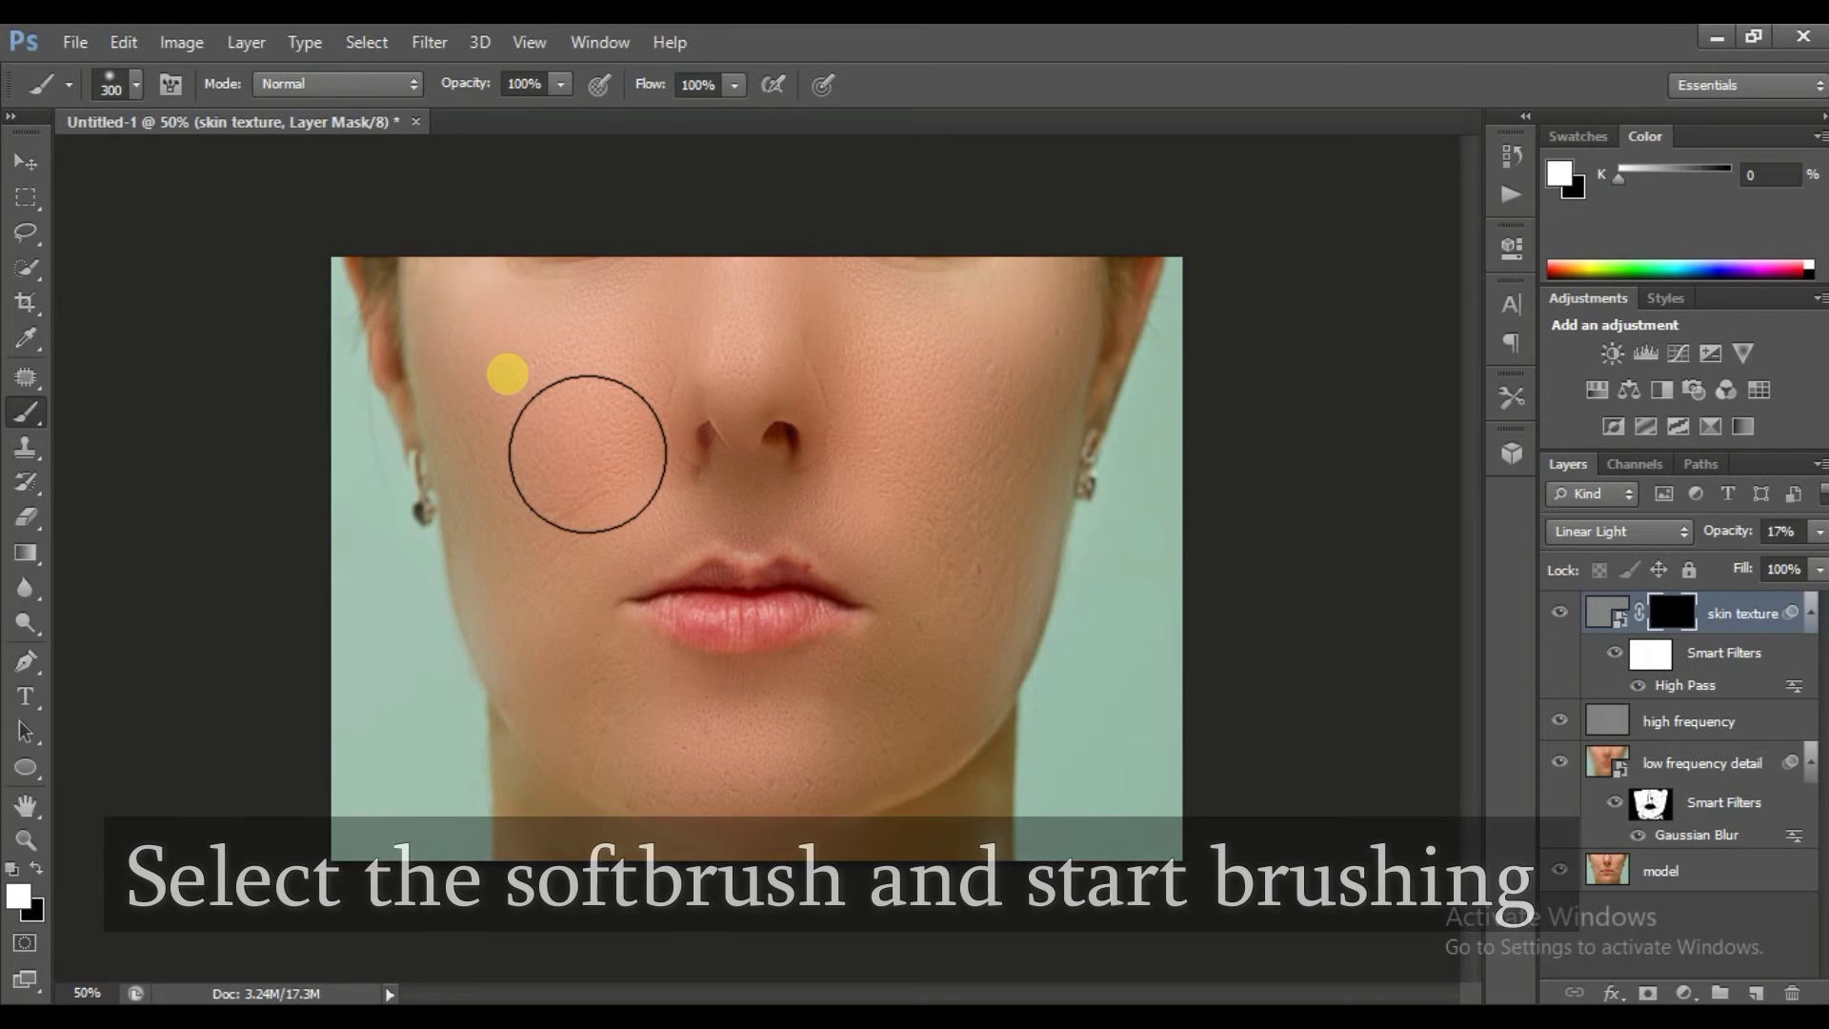
mouse_move(688, 421)
left_mouse_down()
mouse_move(1045, 633)
mouse_move(992, 800)
mouse_move(755, 755)
mouse_move(1051, 726)
left_mouse_up()
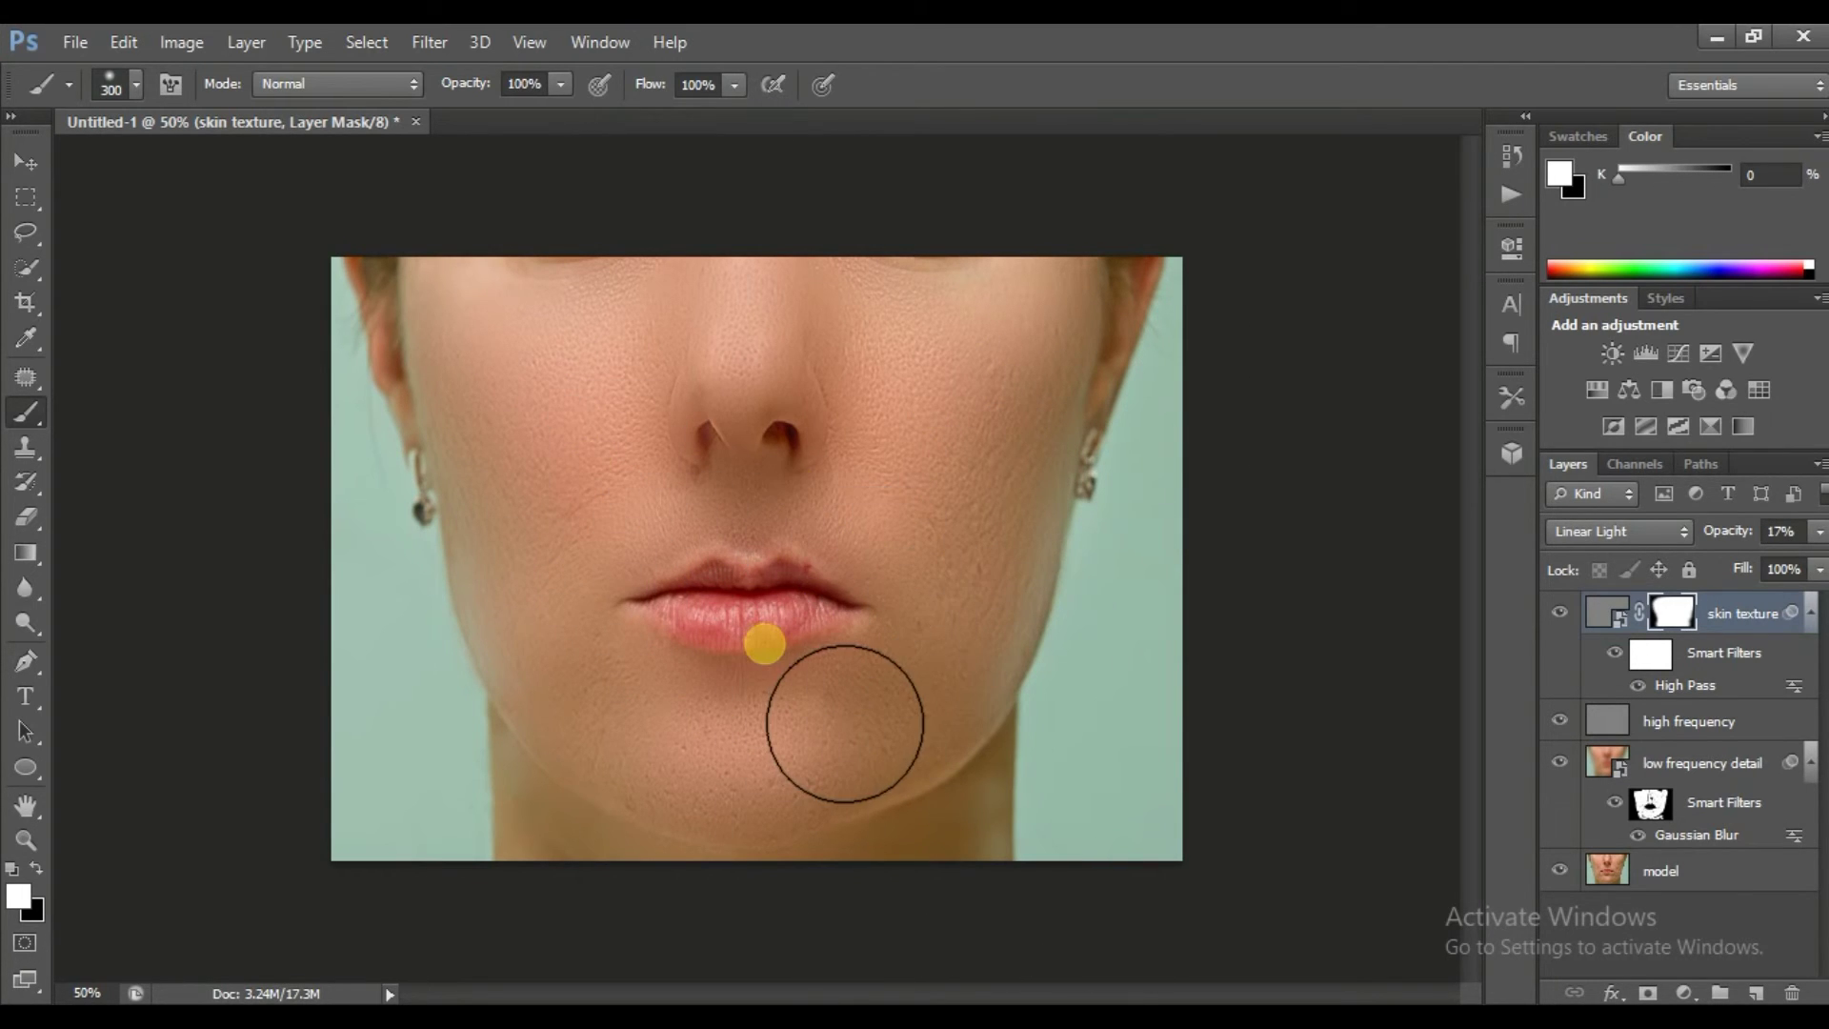
left_click_drag(652, 544, 1169, 631)
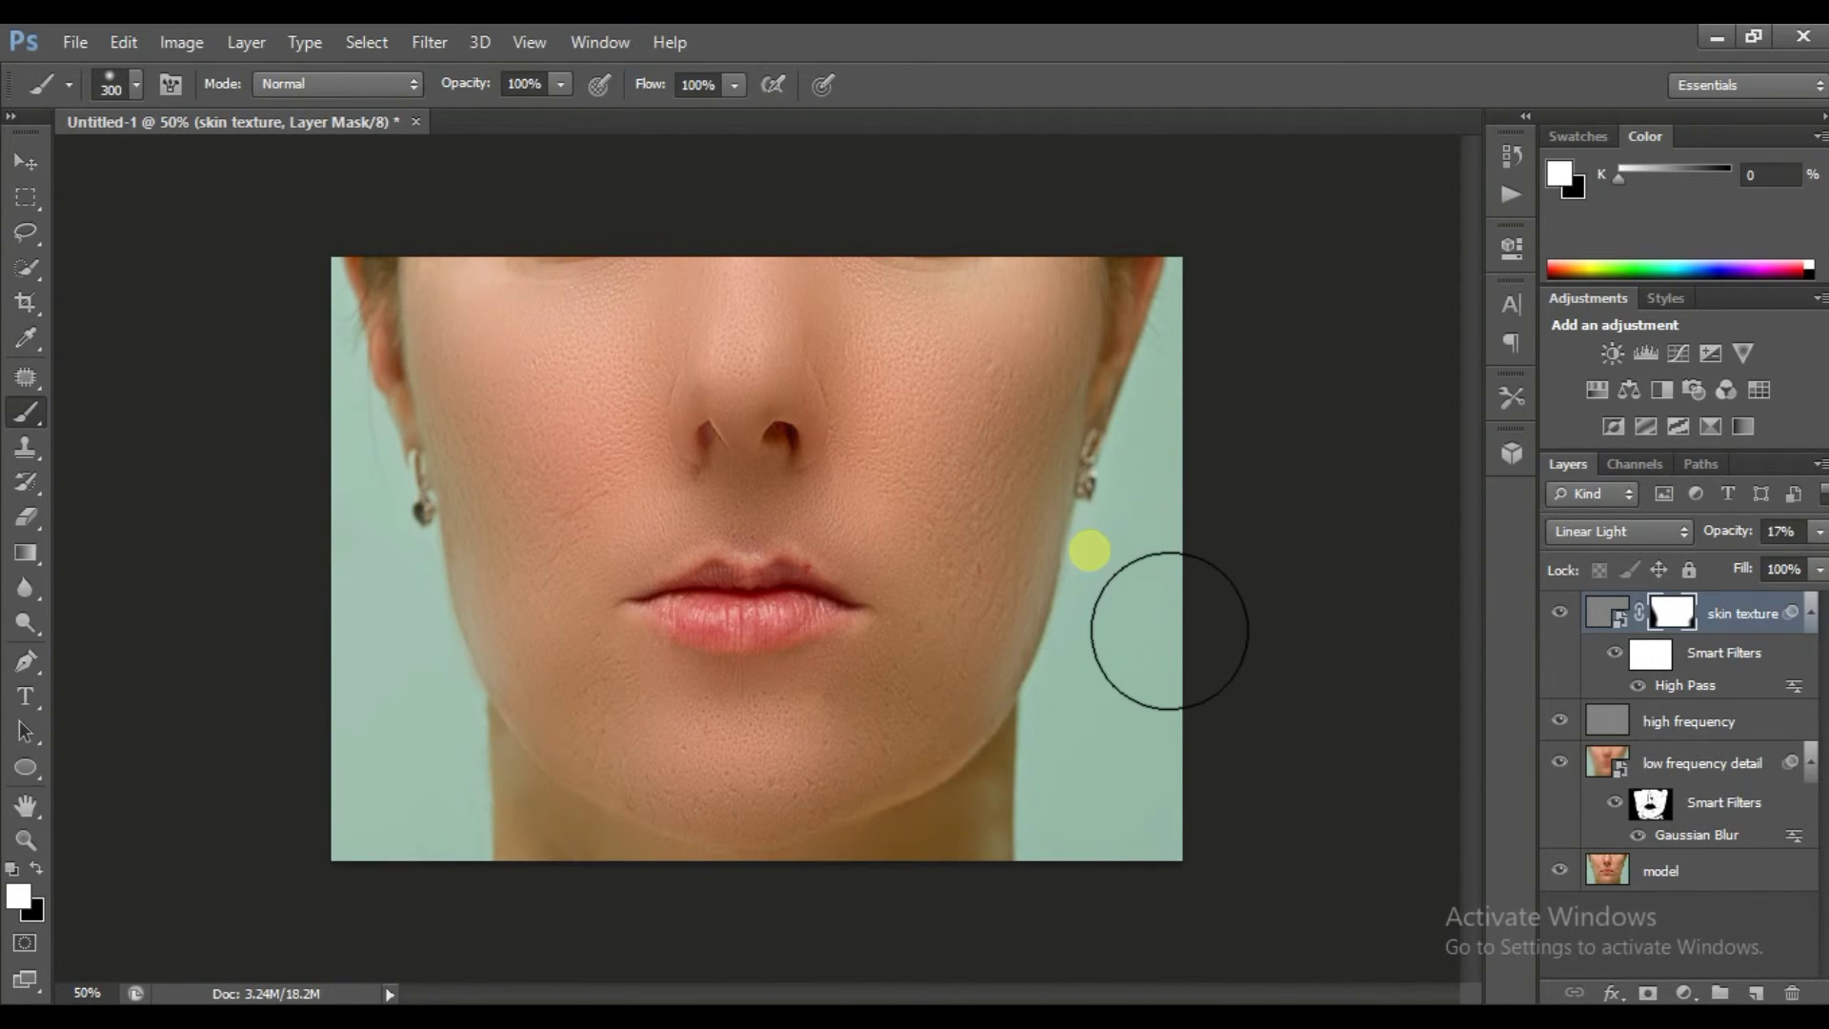
Set the high frequency layer's blend mode to Vivid Light
left_click(1700, 722)
left_click_drag(1705, 729, 1633, 557)
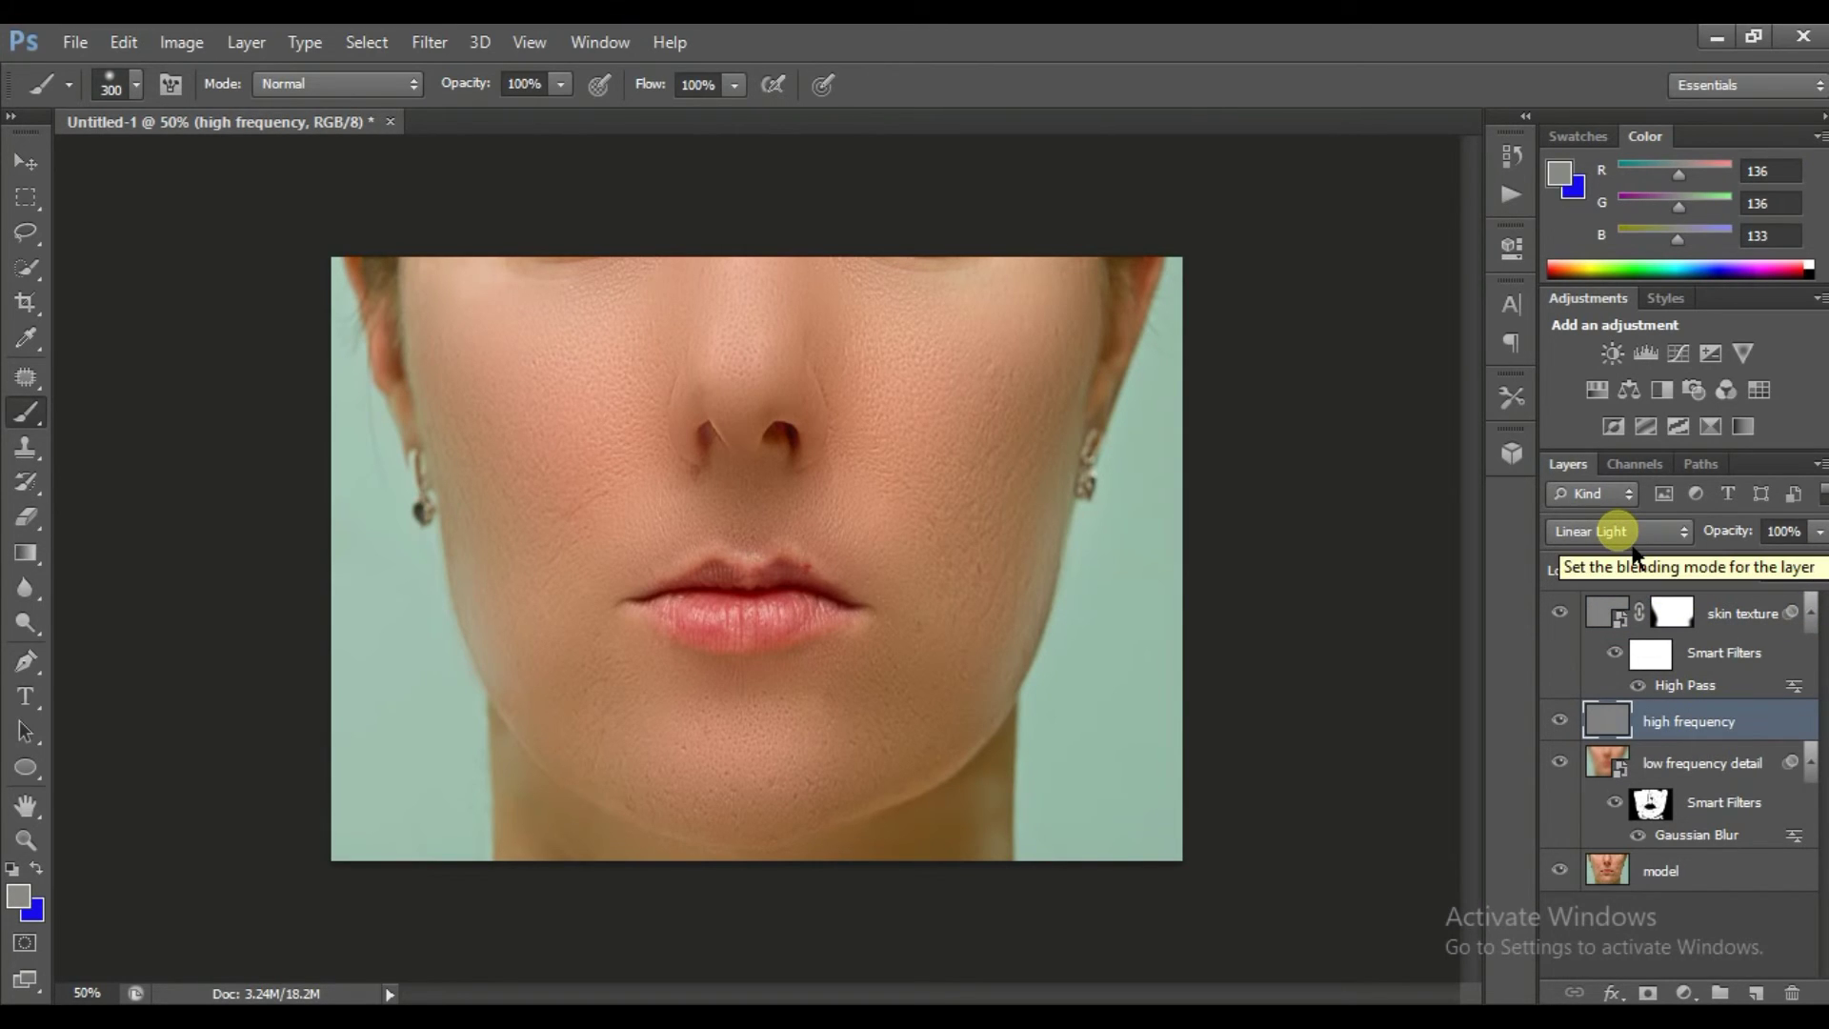
left_click(1630, 539)
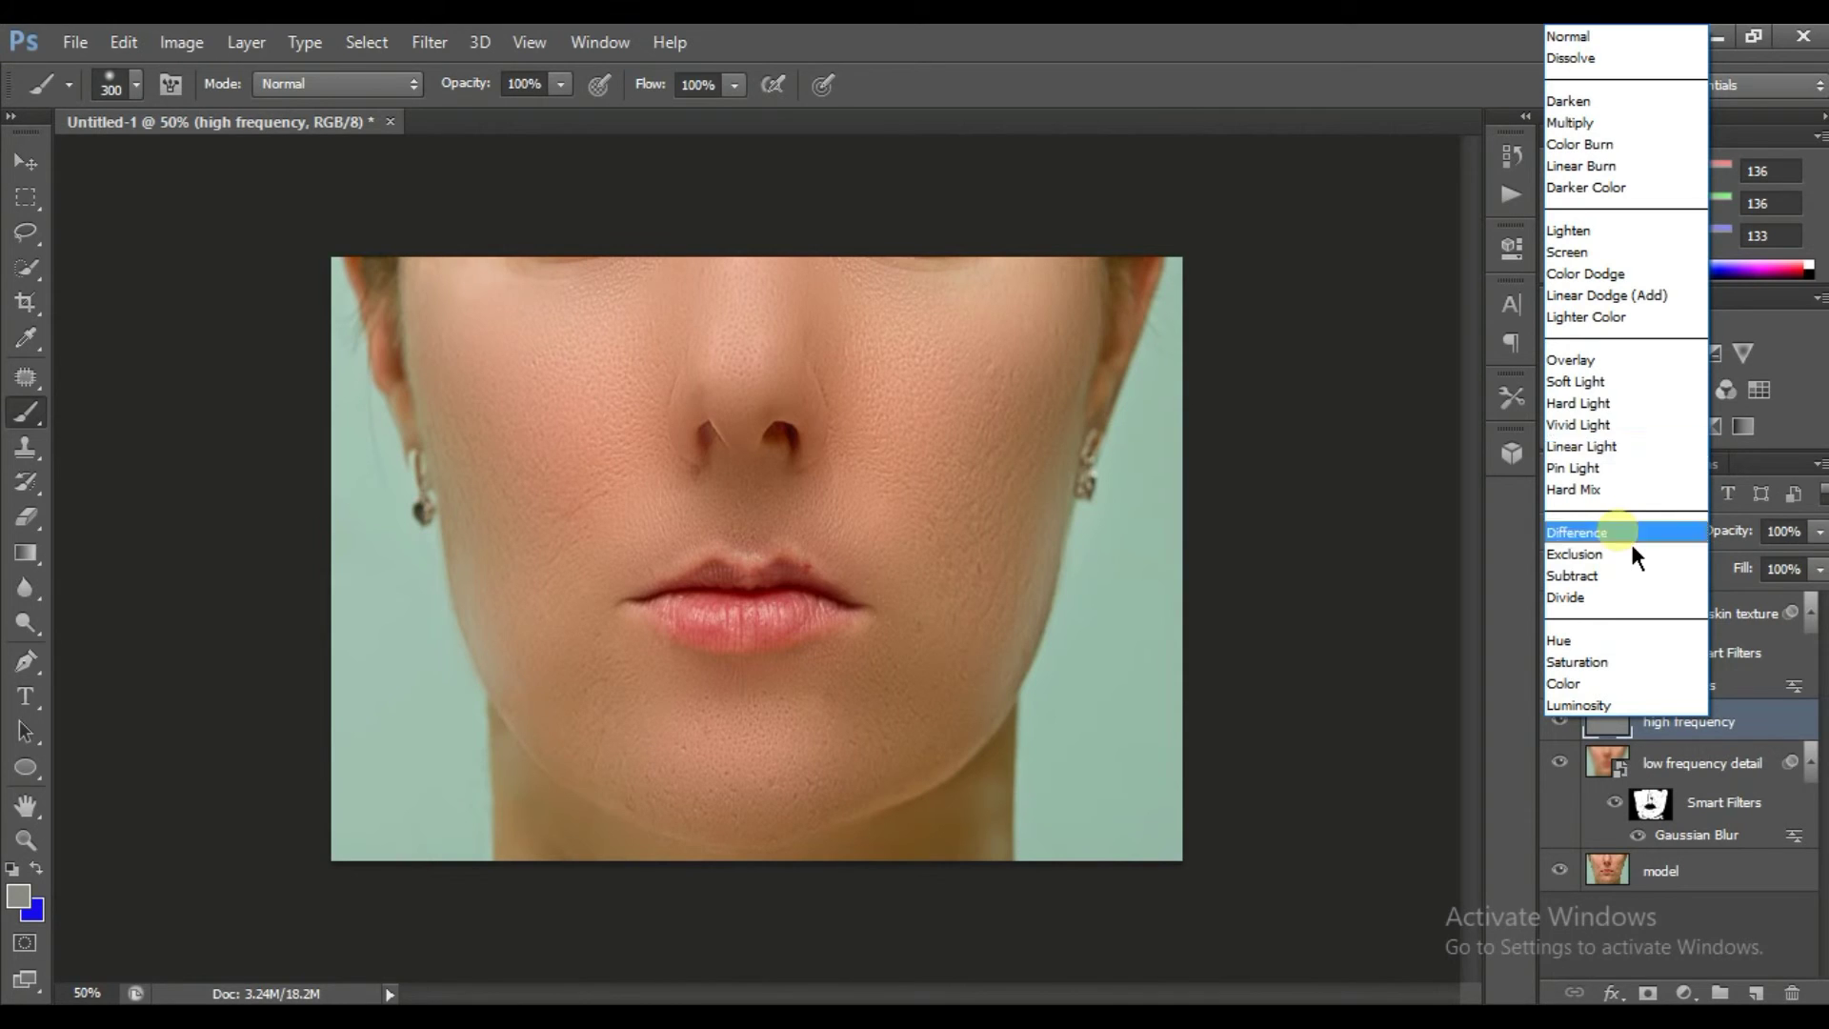
left_click(1591, 425)
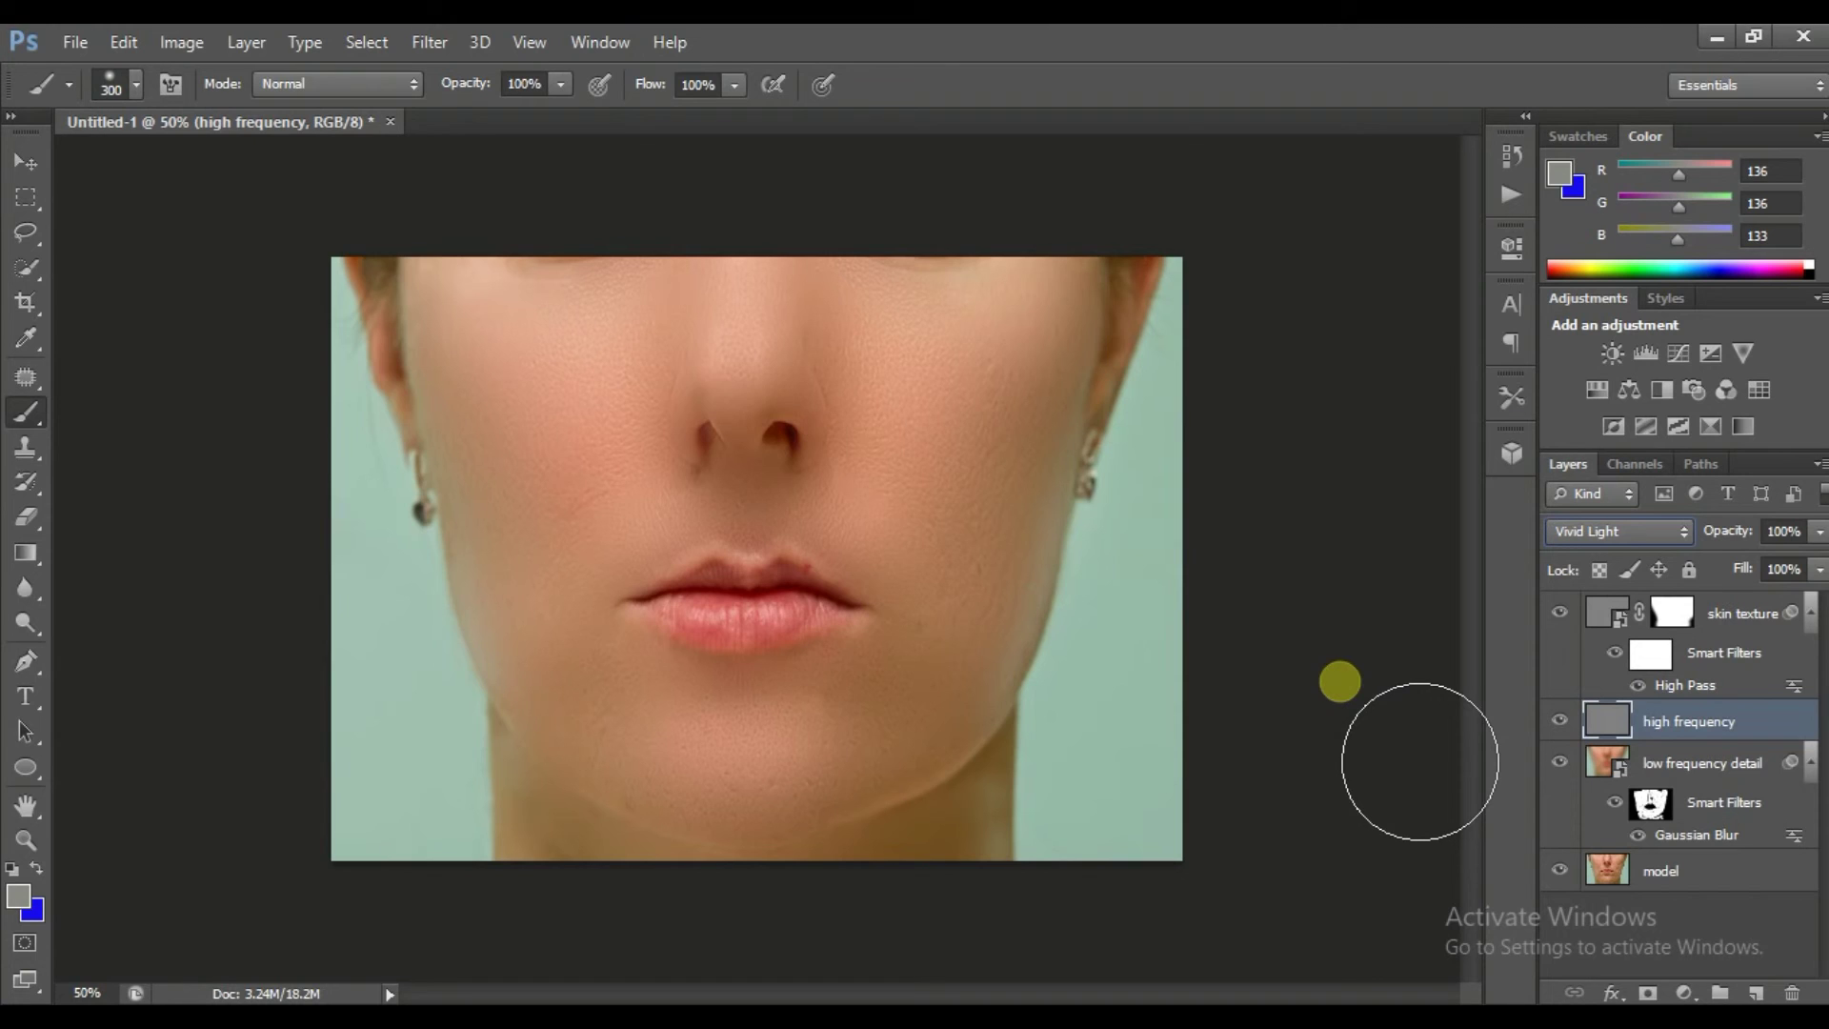
Lower the skin texture layer's opacity to 13%
left_click(1714, 762)
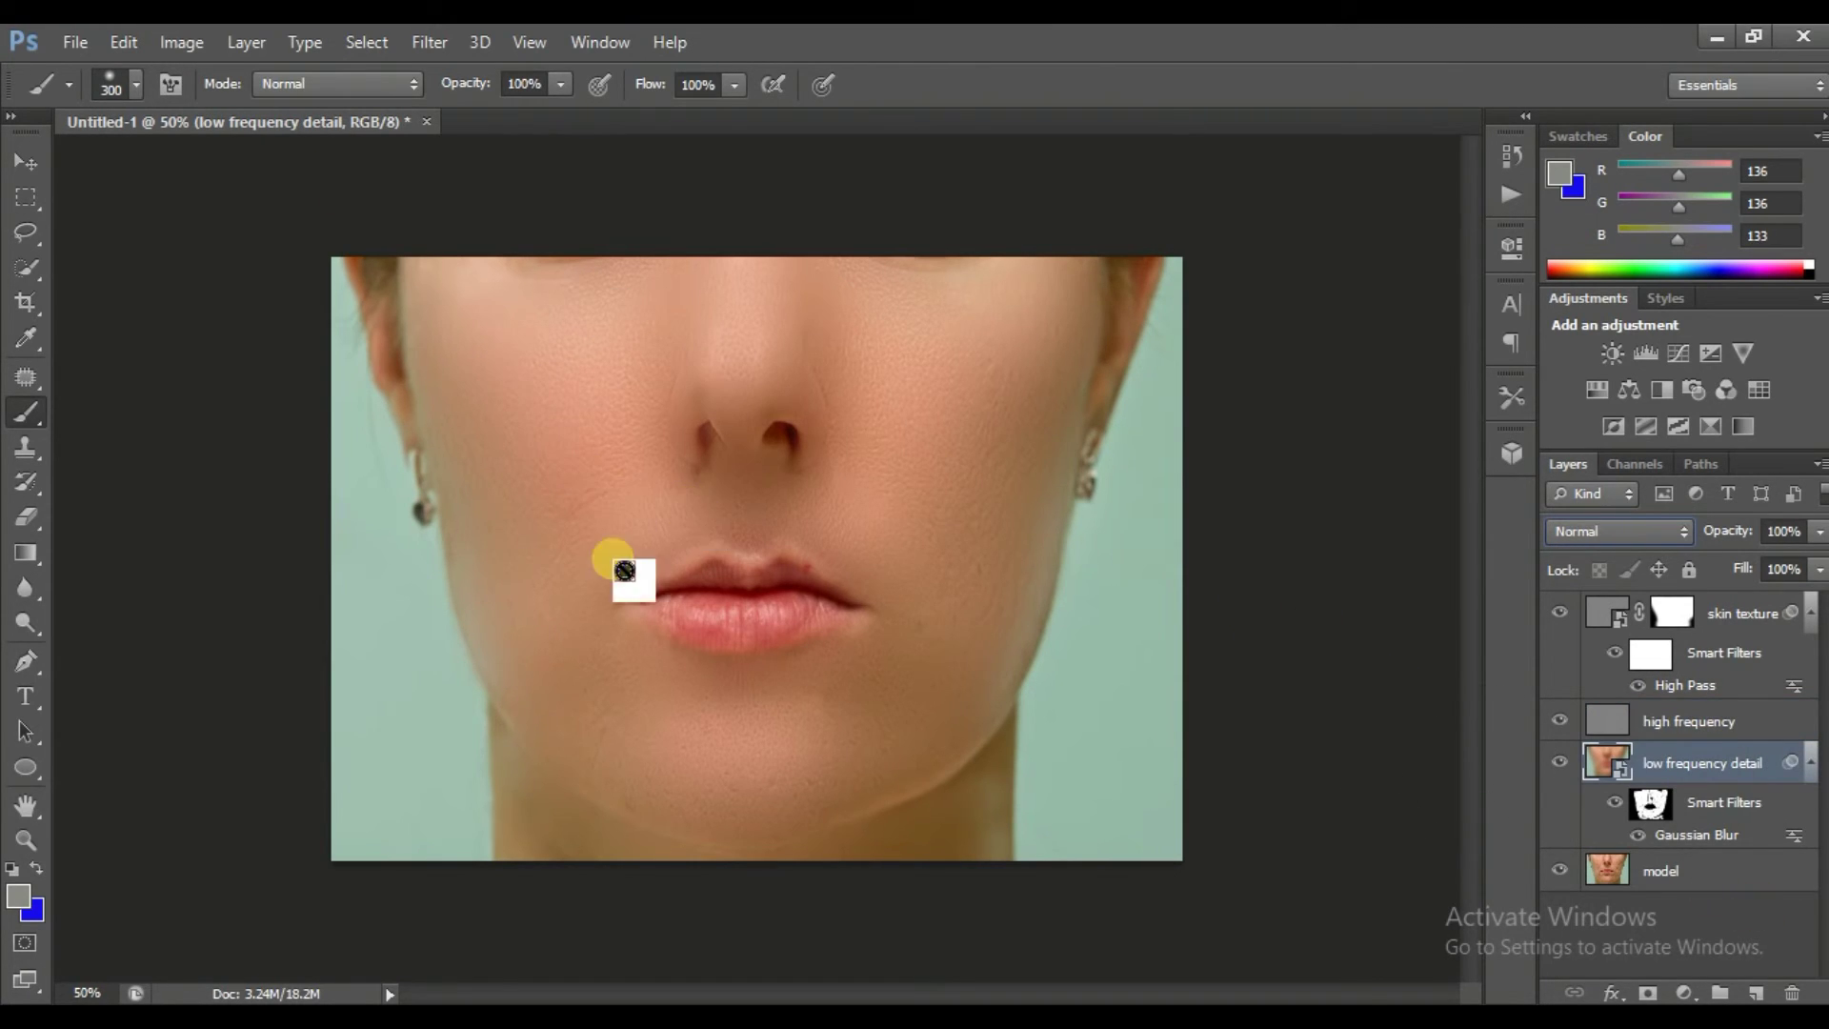
left_click(1743, 613)
mouse_move(1819, 531)
left_mouse_down()
mouse_move(1705, 562)
mouse_move(1722, 564)
left_mouse_up()
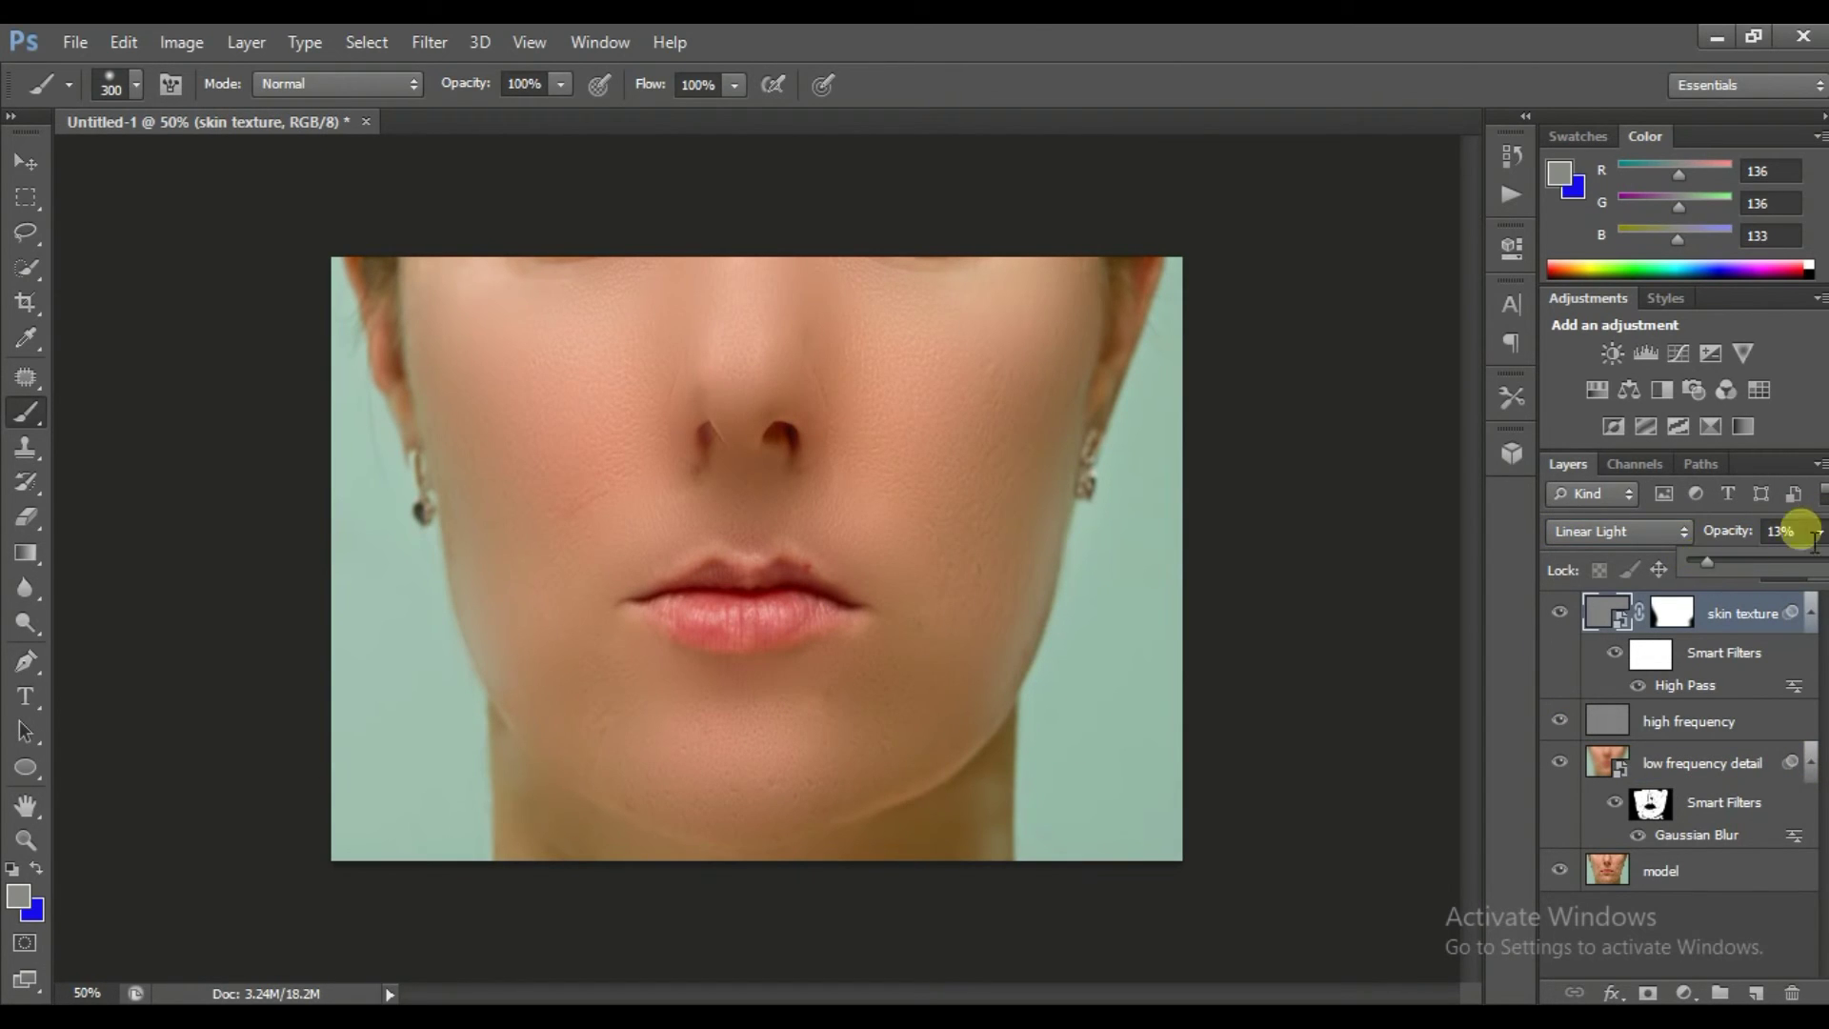
left_click(1215, 434)
left_click(957, 430)
left_click(897, 427)
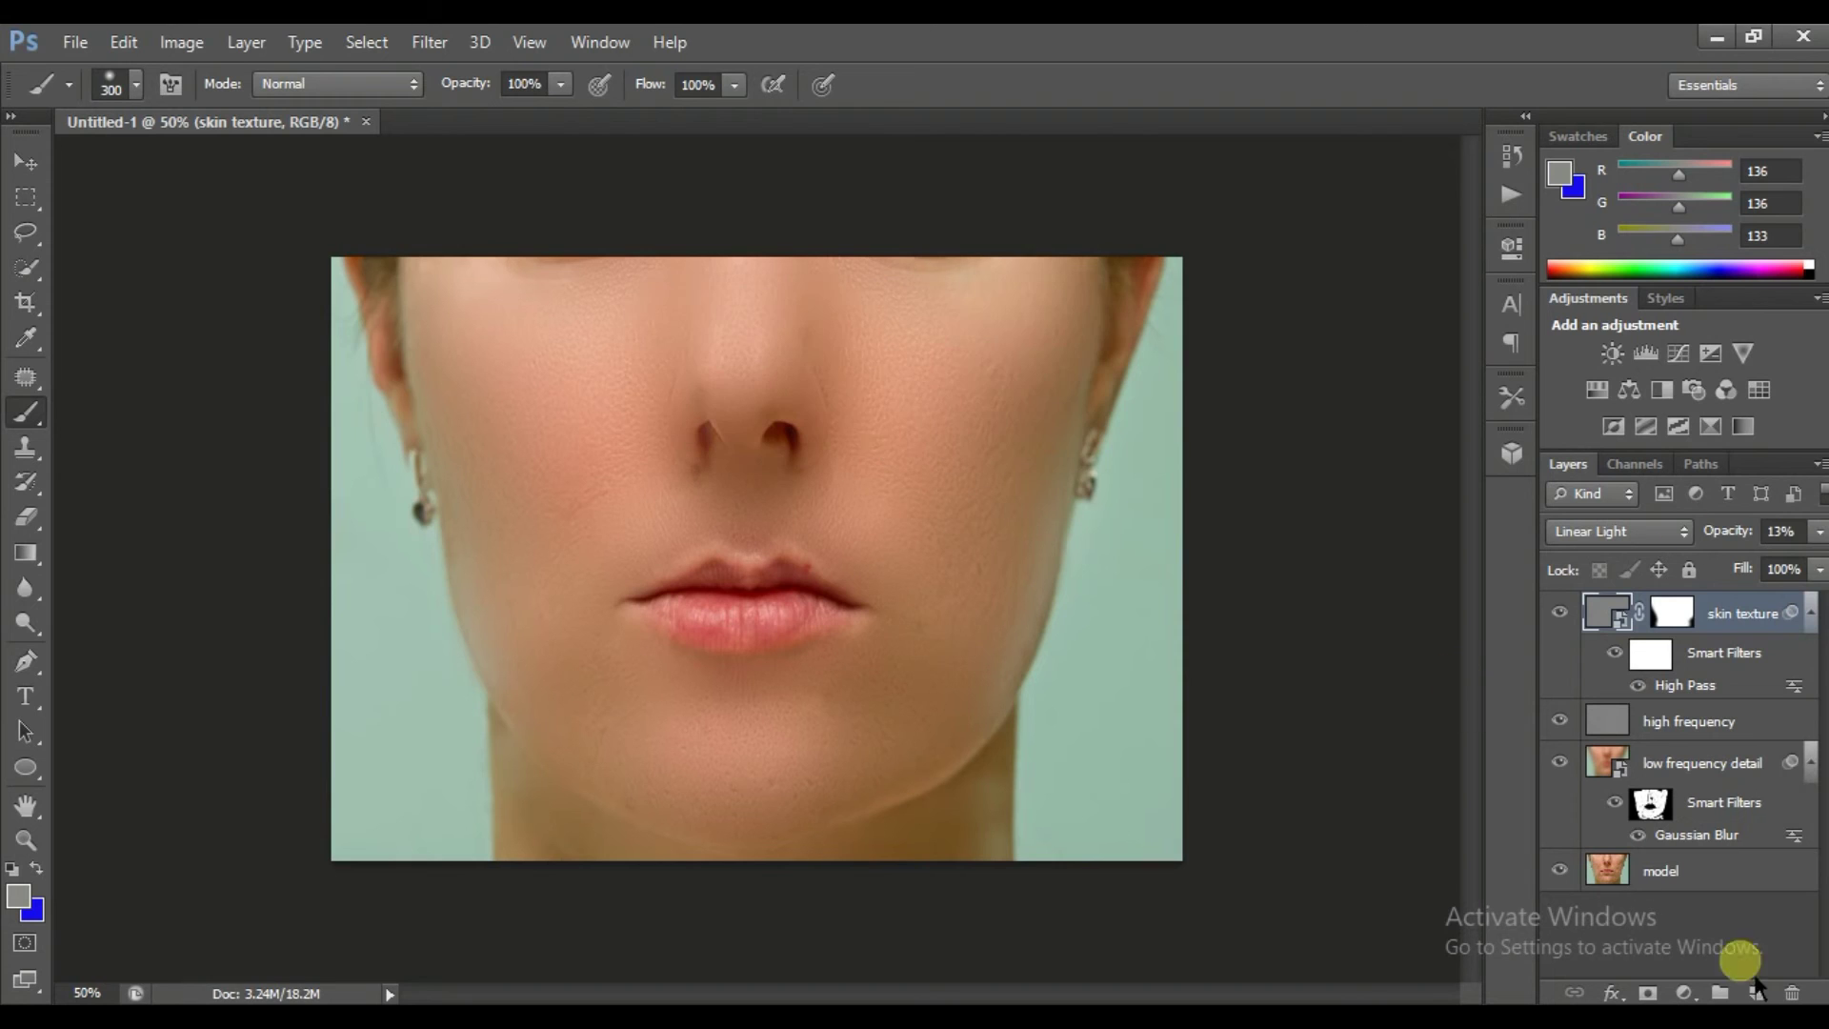
Add a Brightness/Contrast adjustment with brightness -12 and contrast 69
left_click(1612, 354)
left_click_drag(1290, 451, 1404, 446)
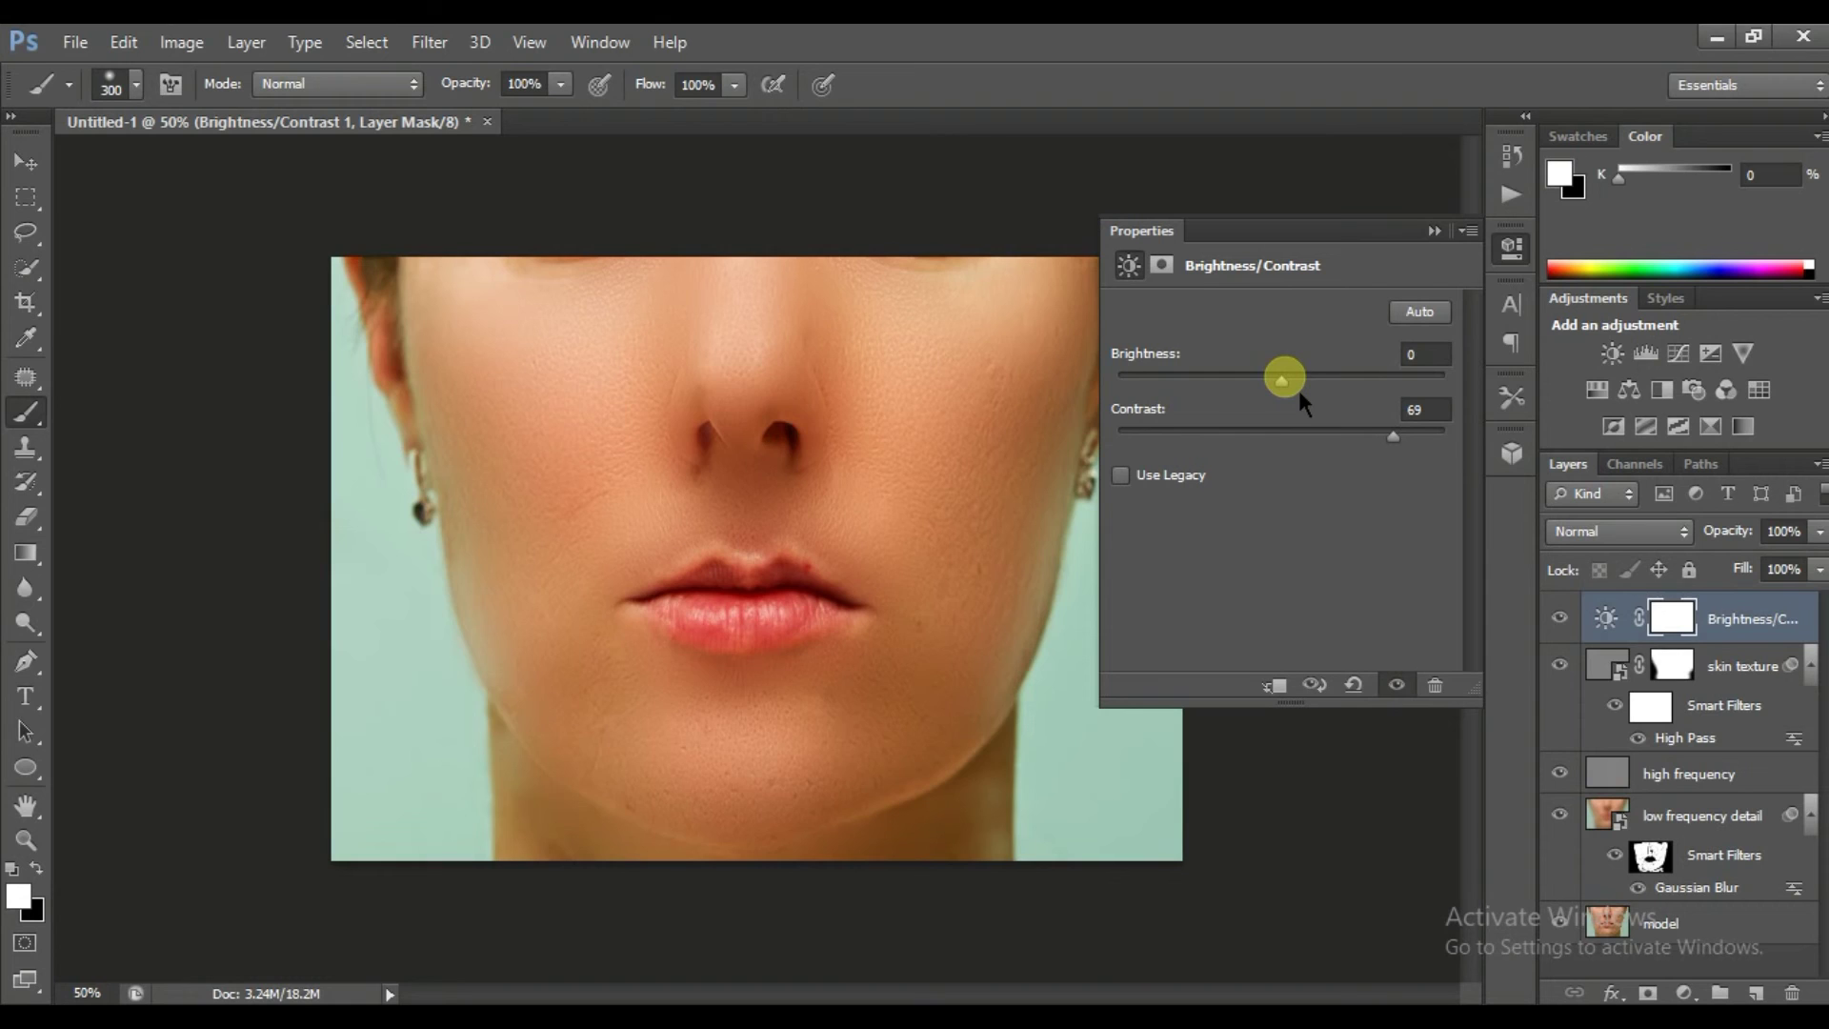
left_click_drag(1299, 392, 1284, 398)
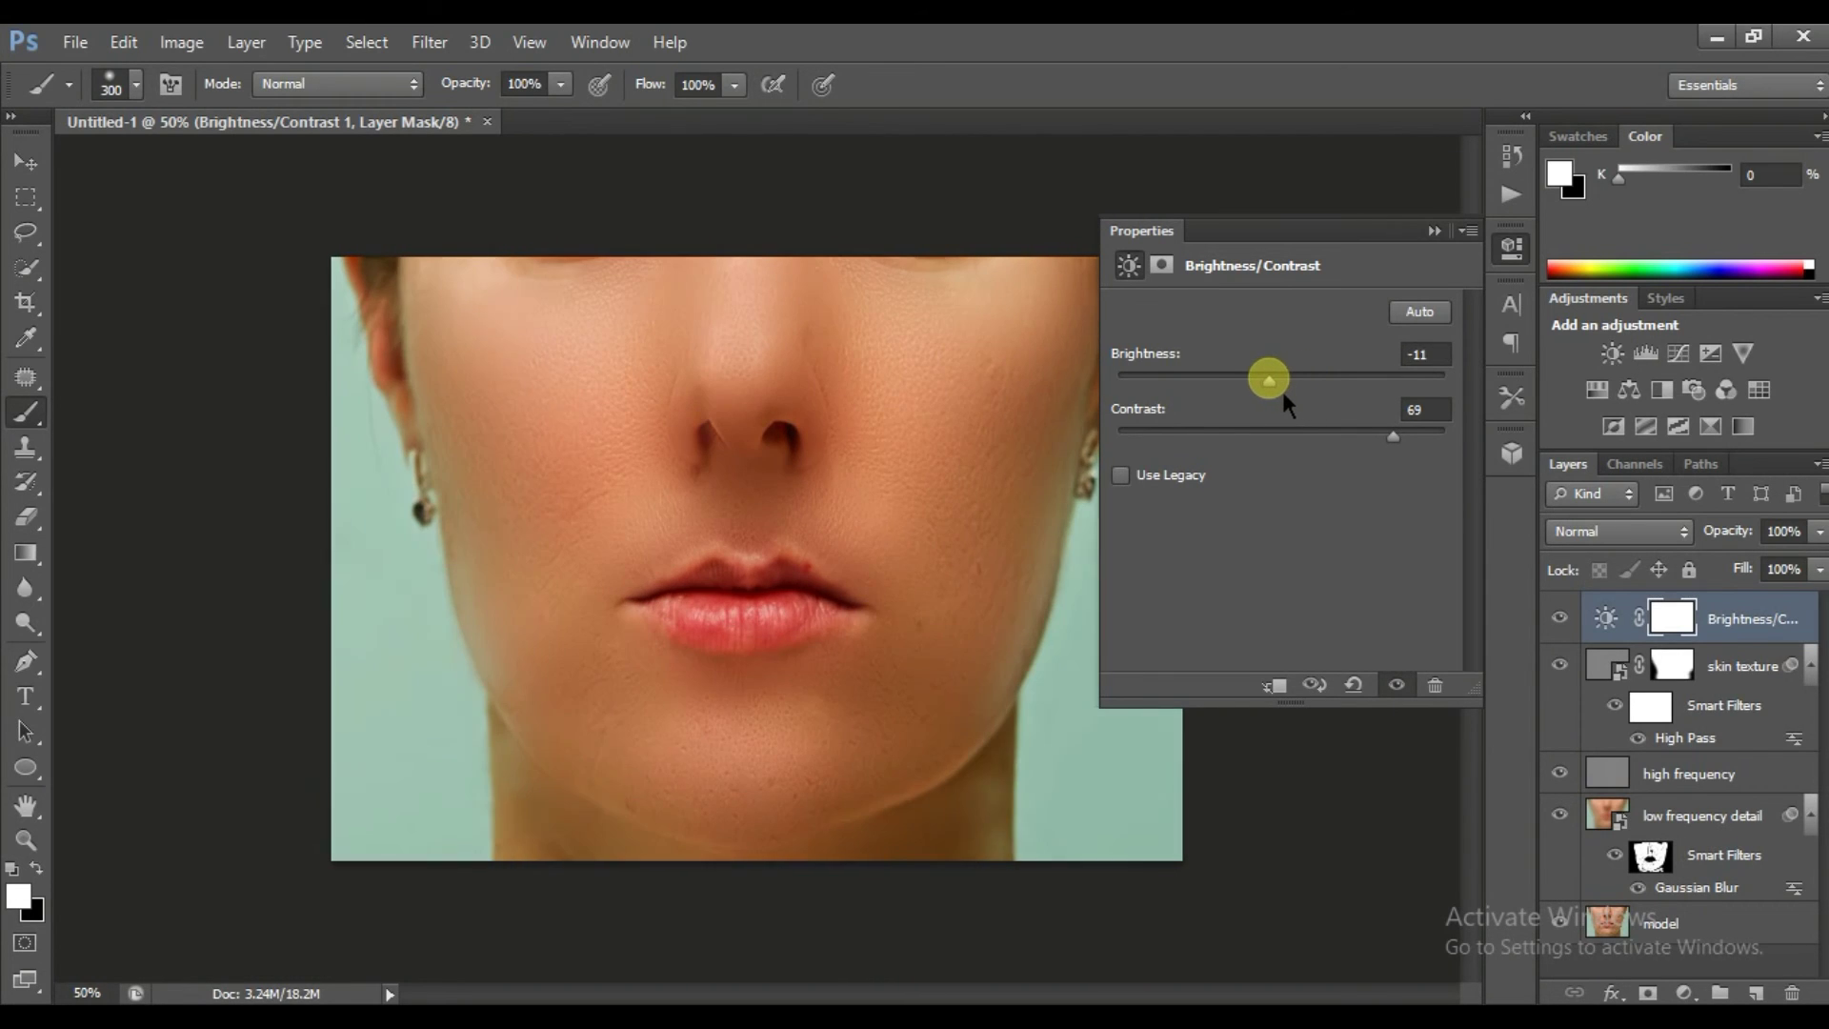
left_click(1435, 232)
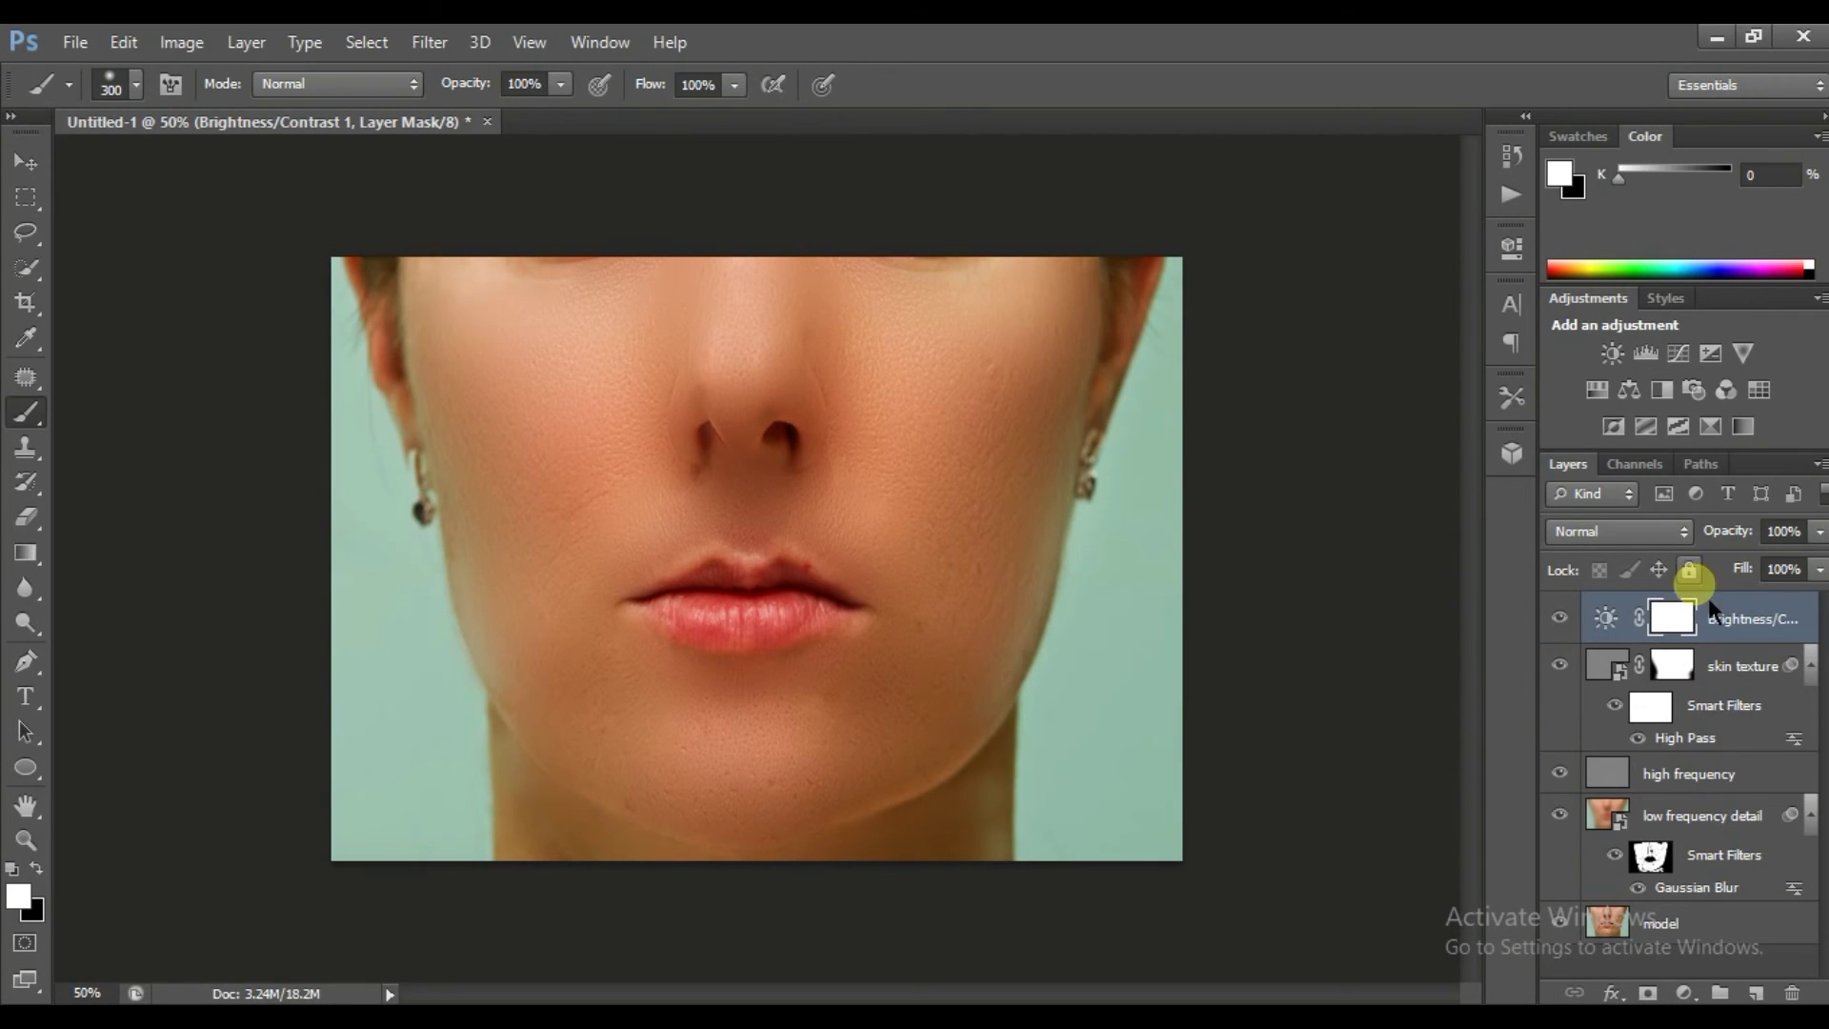
Add a Vibrance adjustment (vibrance +47, saturation +9), then select layers from Vibrance 1 down to high frequency
left_click(1745, 354)
left_click_drag(1282, 352, 1351, 359)
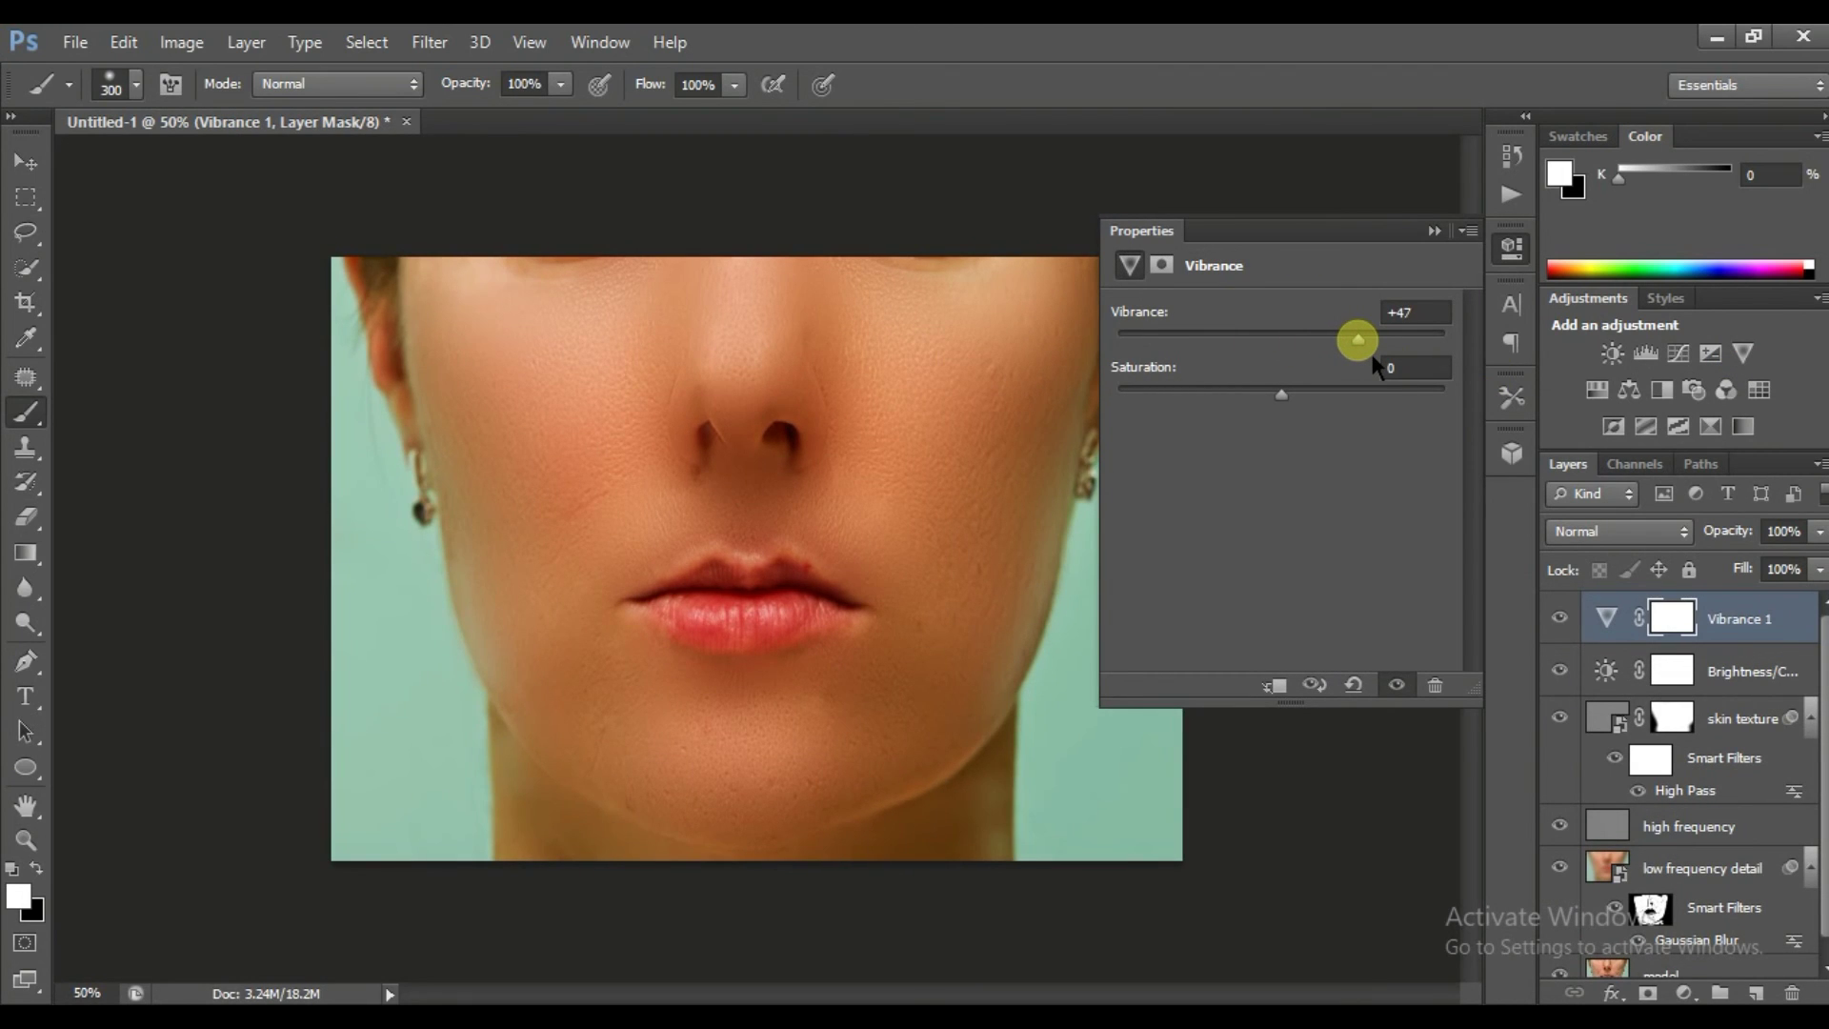
left_click_drag(1281, 394, 1307, 402)
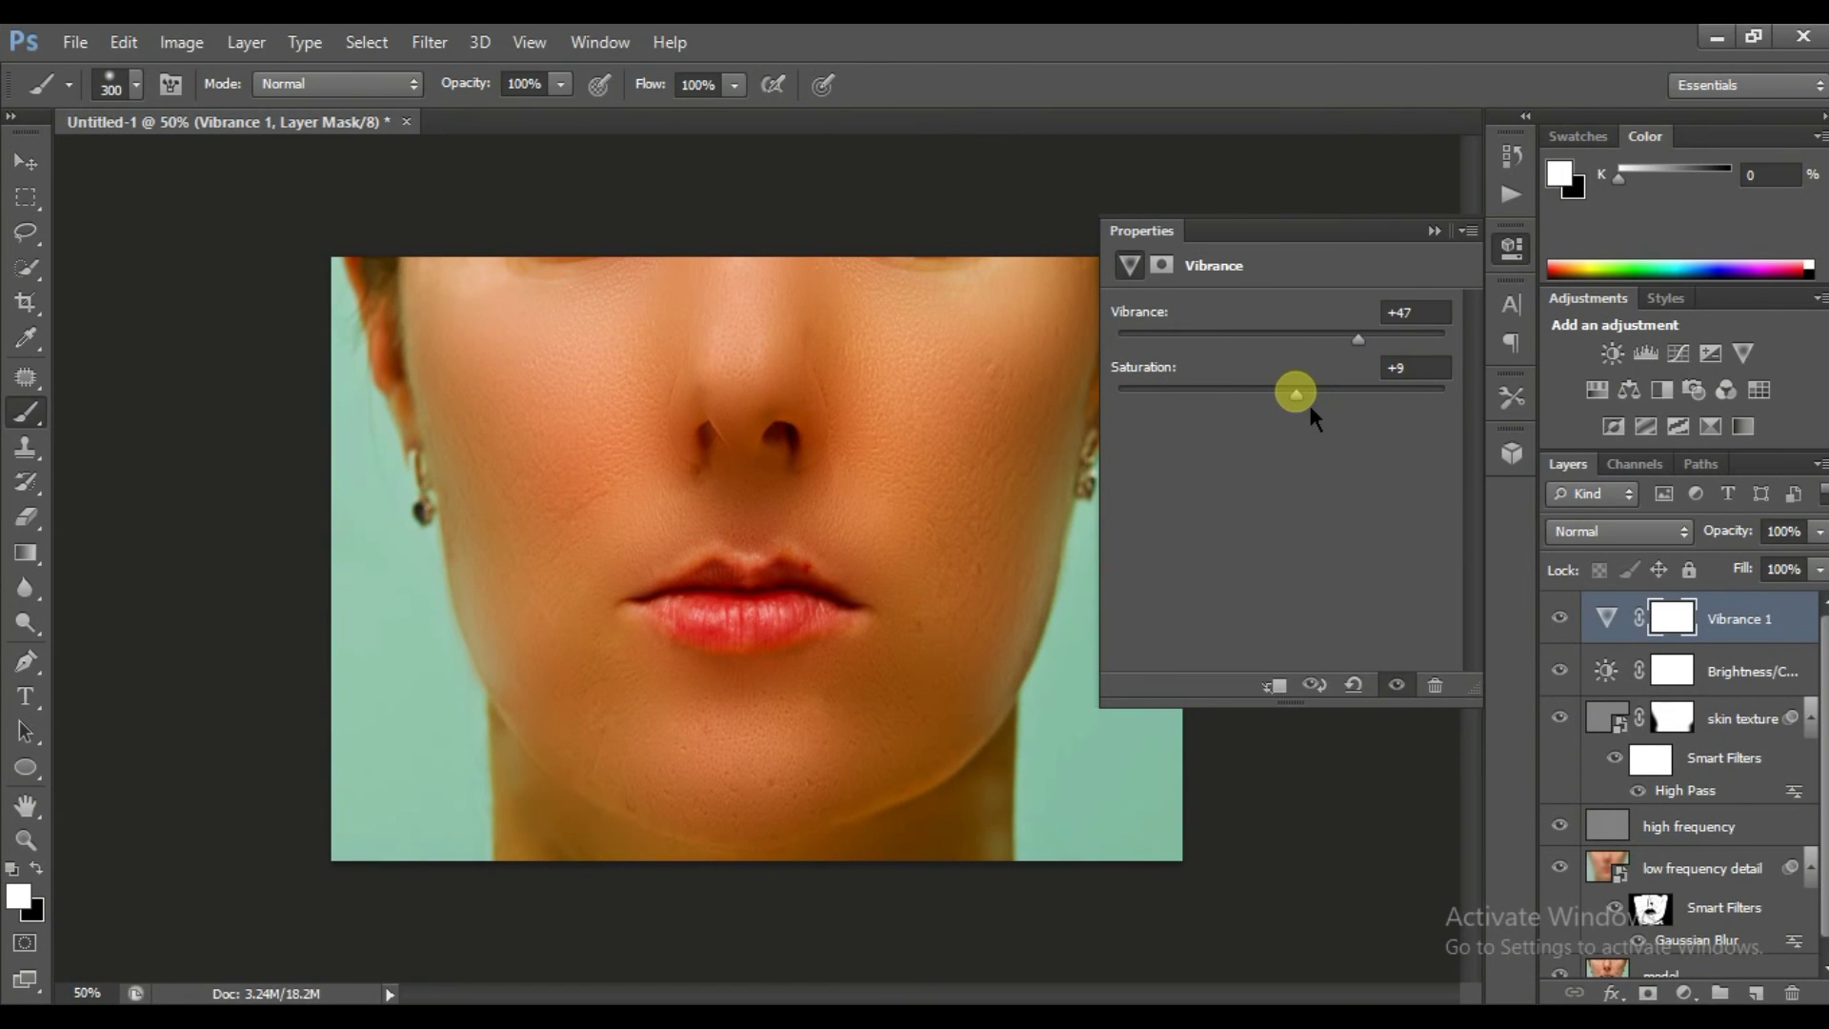
left_click(1431, 230)
left_click_drag(1613, 666, 1738, 669)
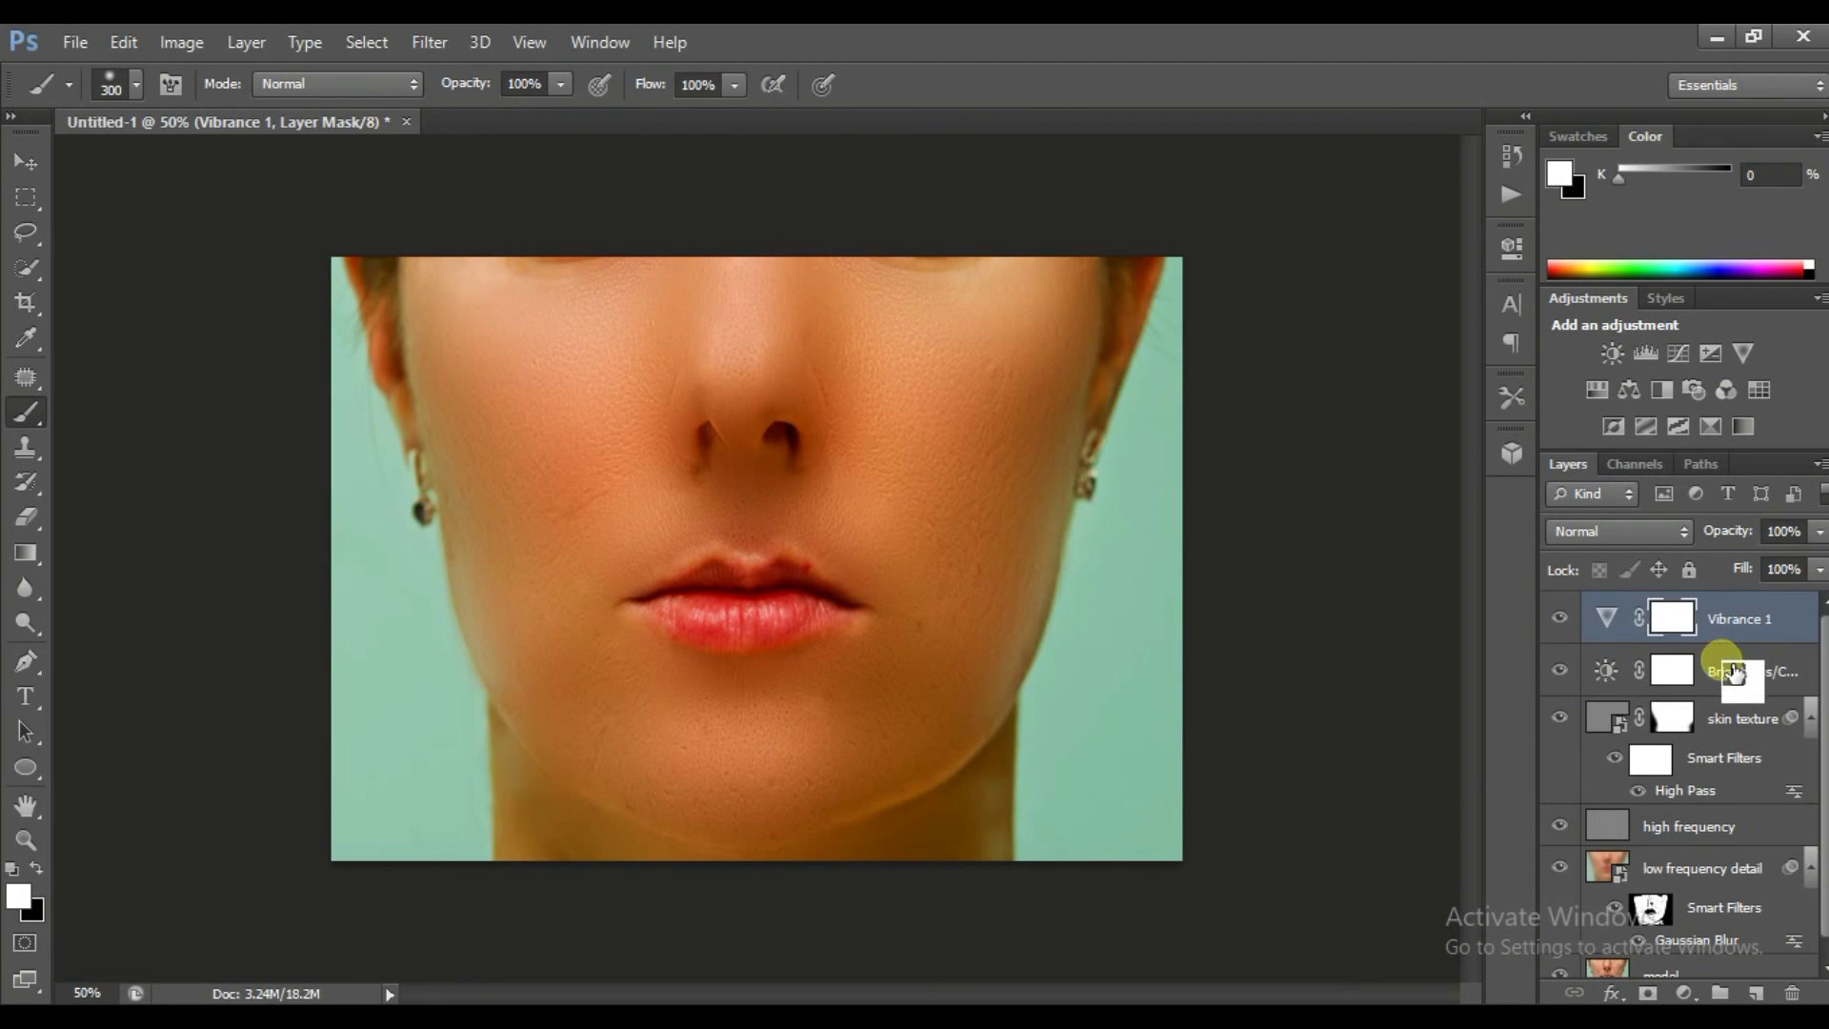
left_click_drag(1739, 669, 1729, 827)
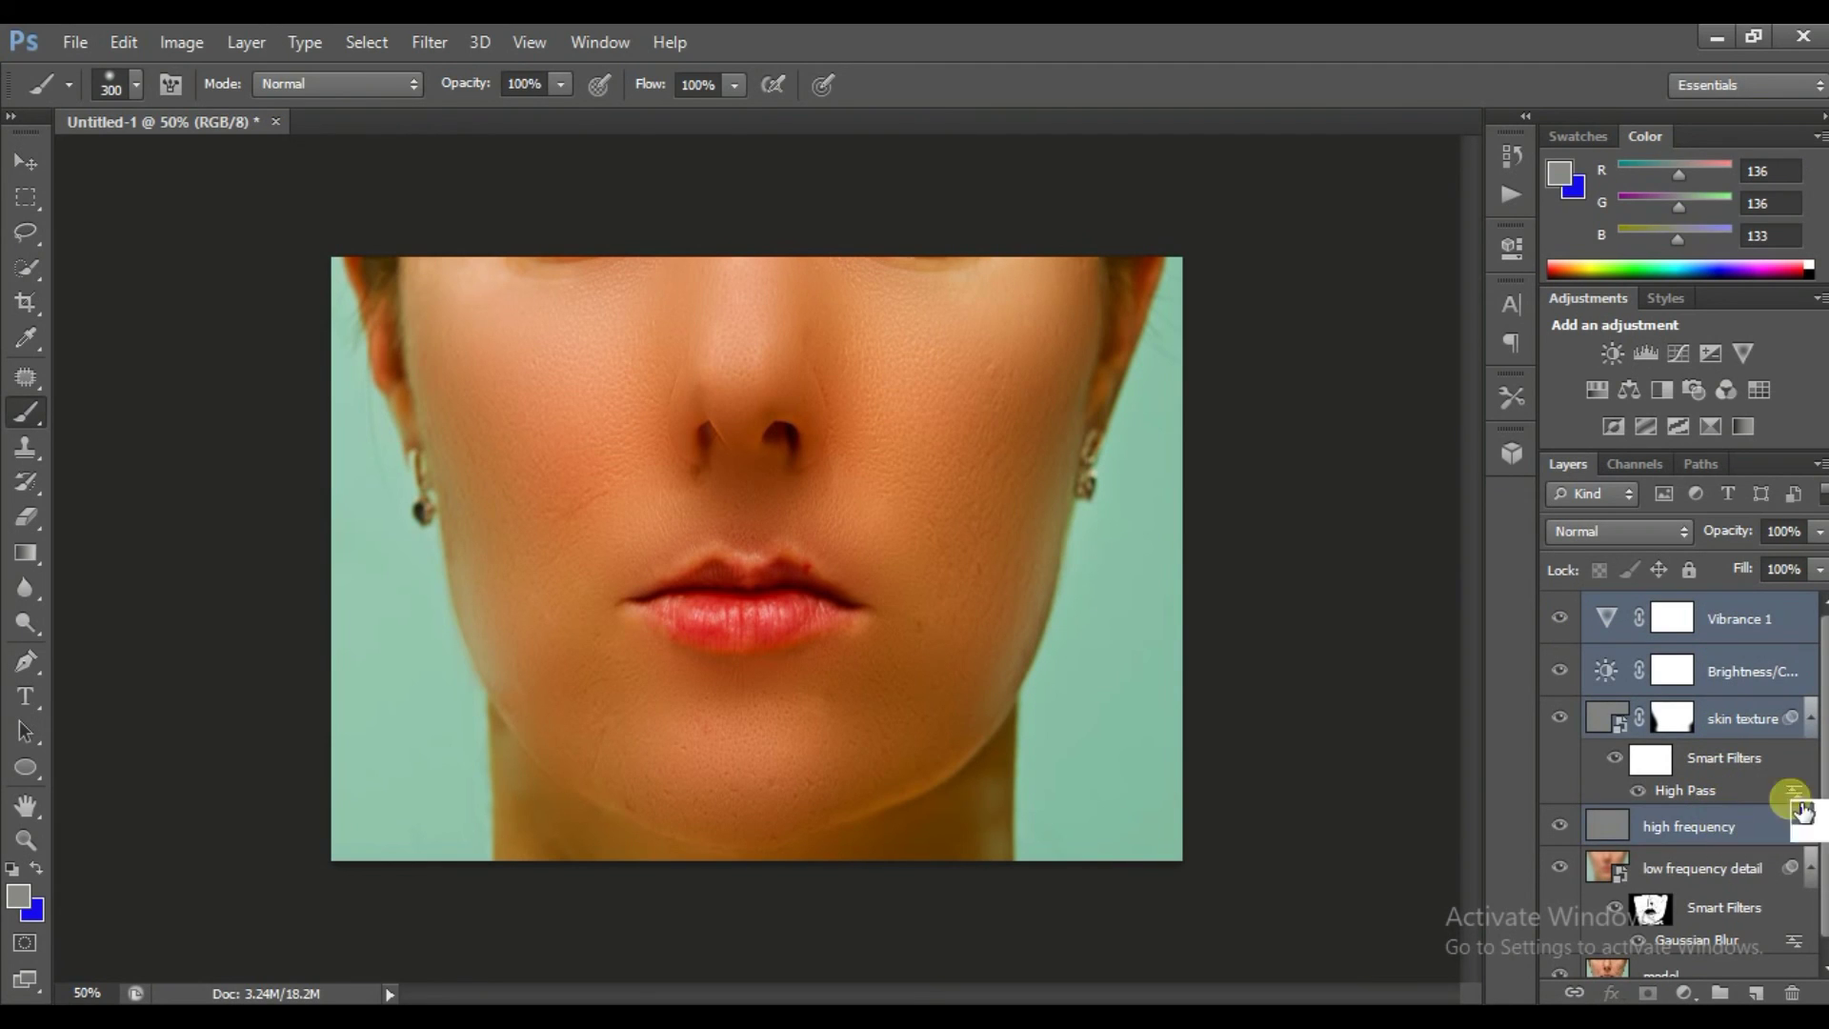
Group the selected retouching layers into Group 1 above the model layer
left_click_drag(1814, 738, 1814, 757)
left_click_drag(1705, 838, 1720, 992)
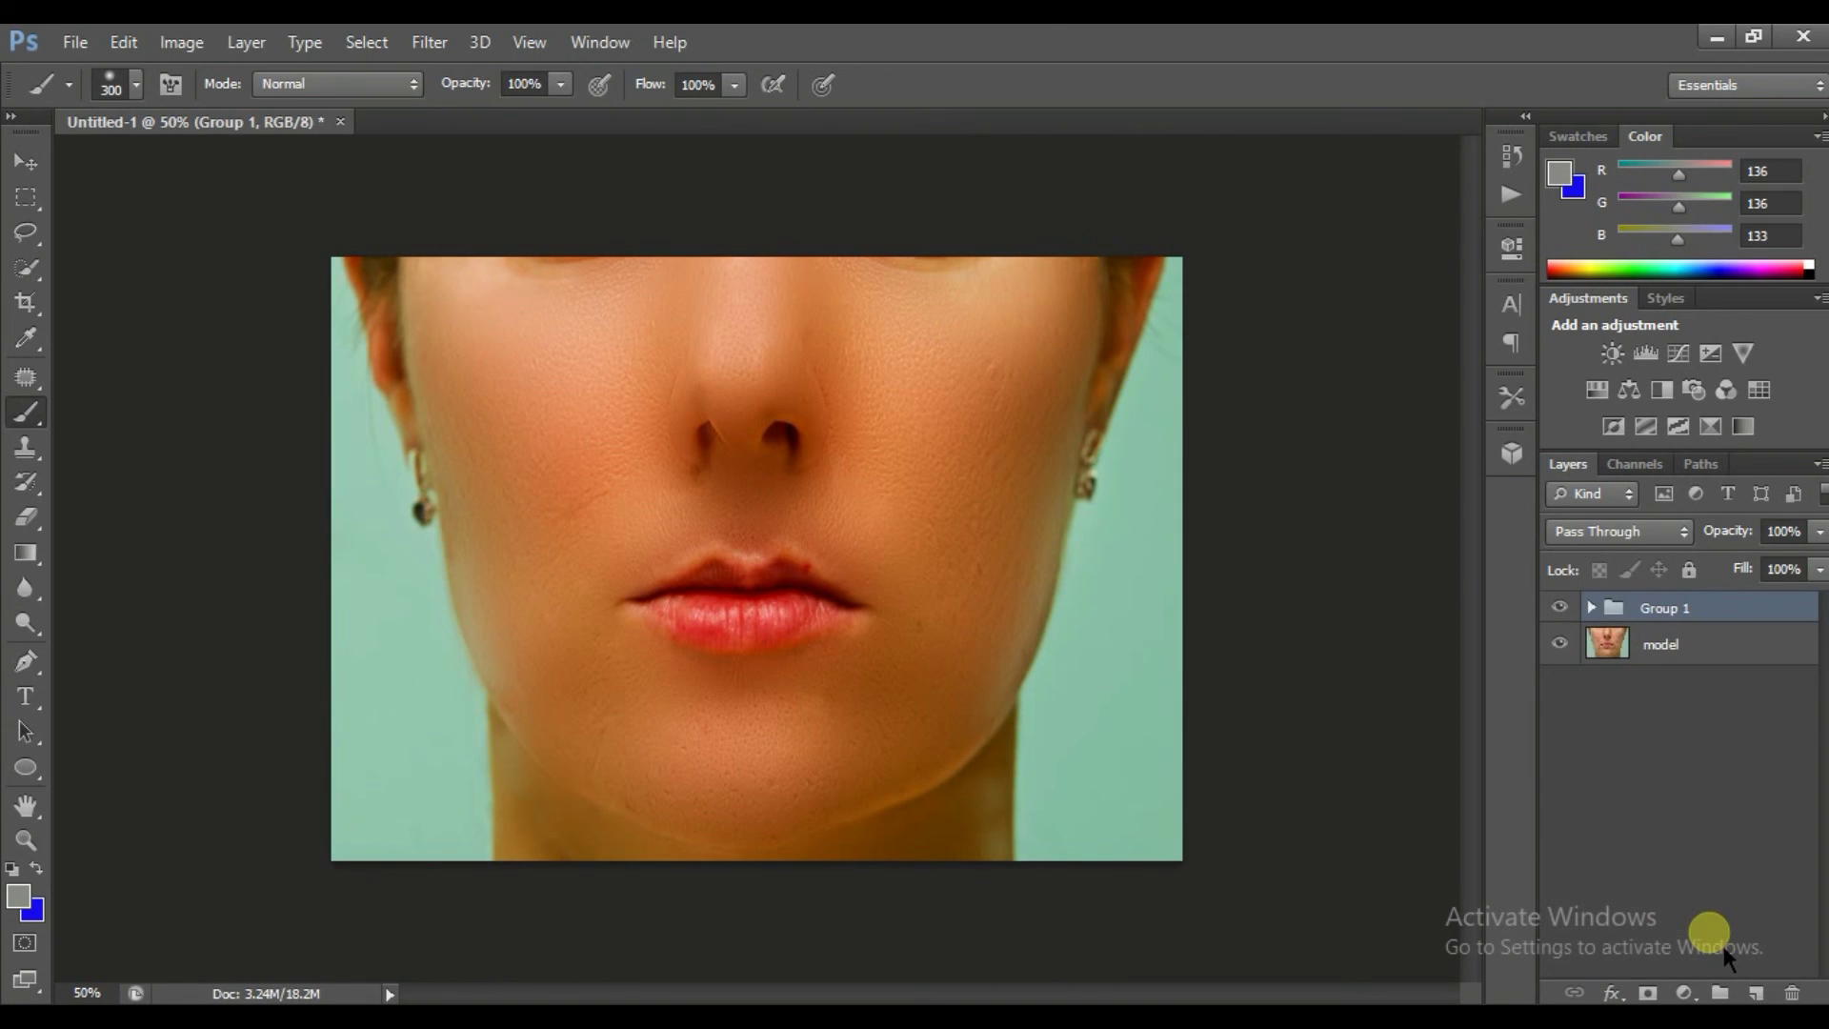
left_click_drag(1606, 657, 1559, 610)
Toggle Group 1's visibility to compare before and after, leaving the smoothed face visible
left_click(1562, 644)
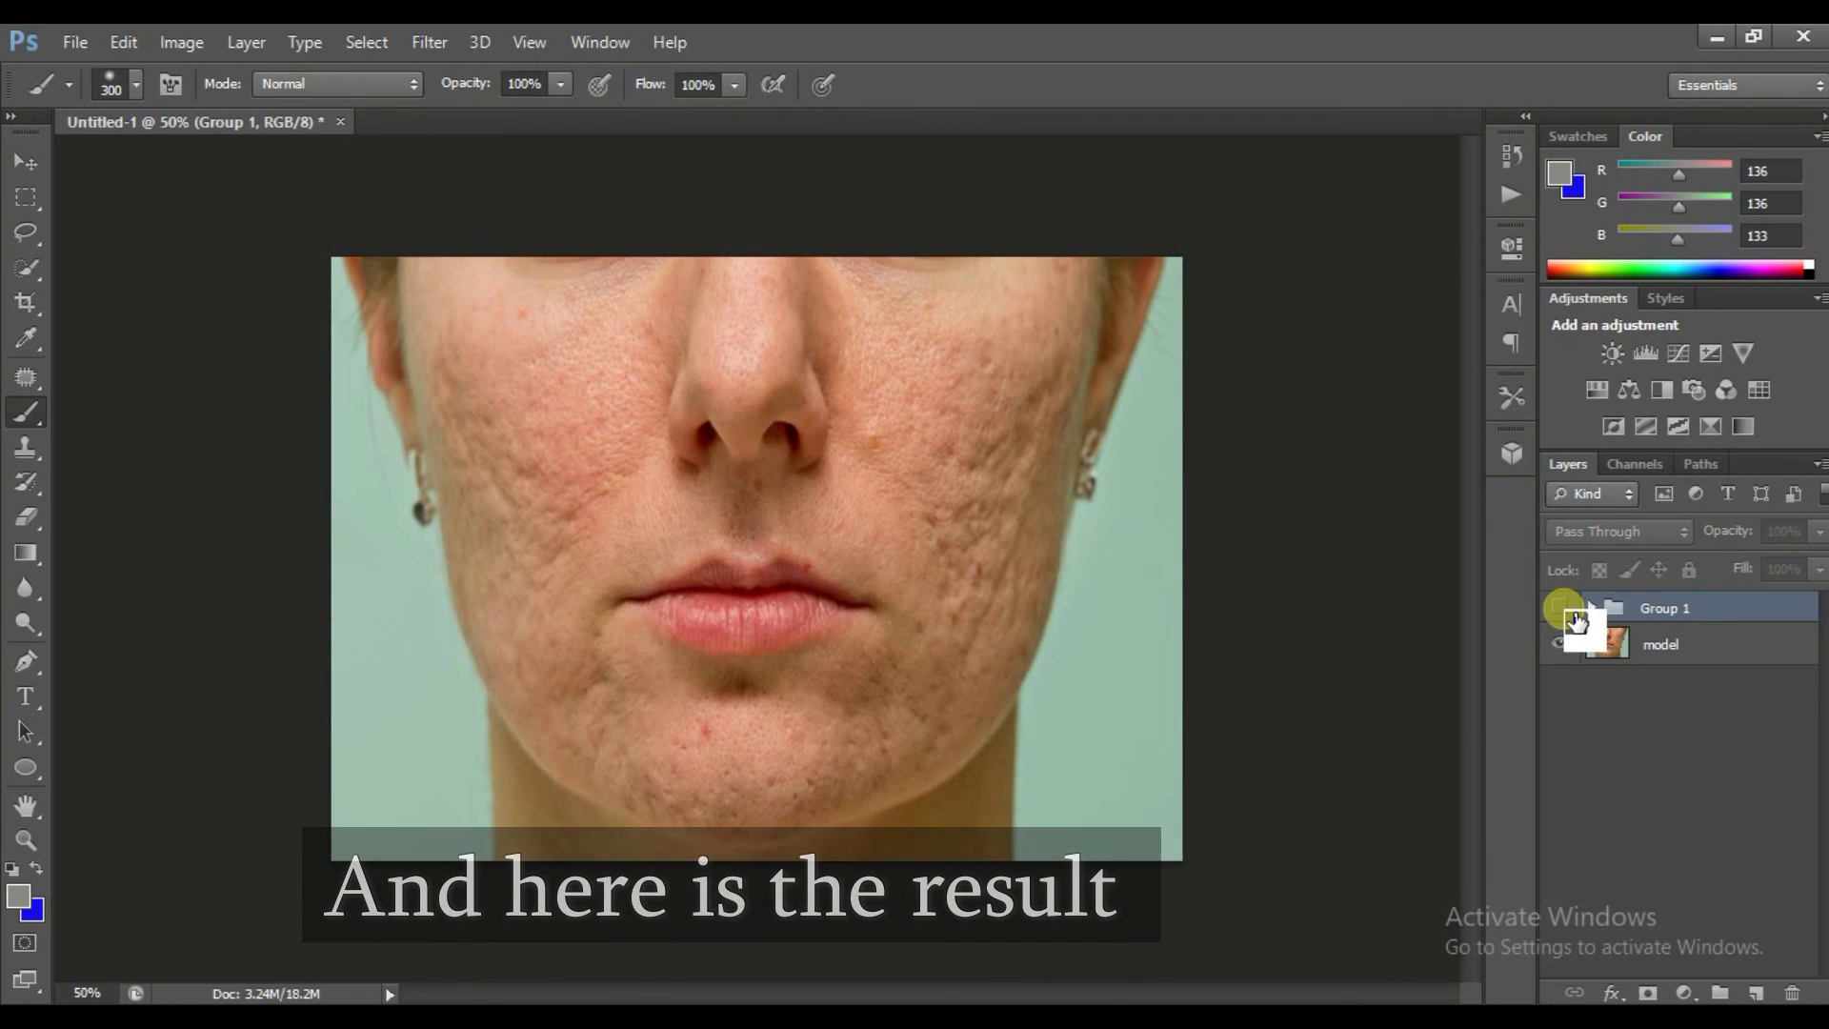
left_click(1560, 607)
left_click(1561, 607)
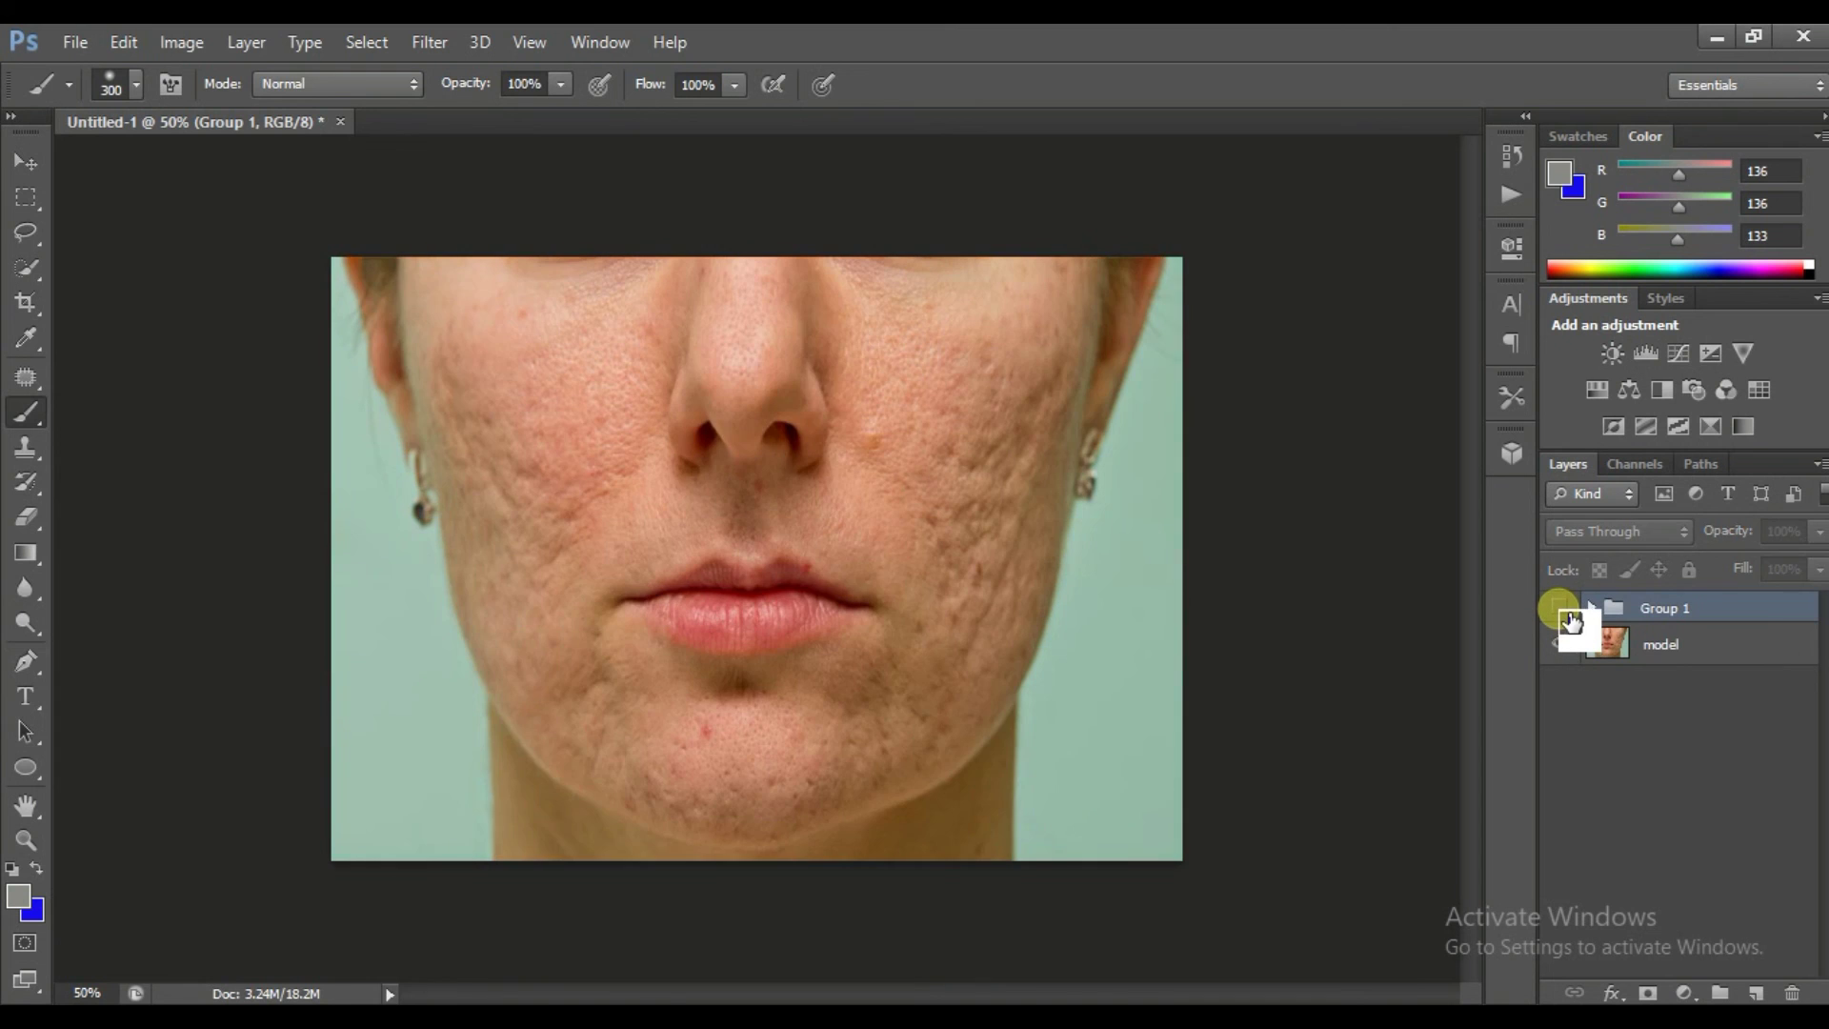
left_click(1567, 609)
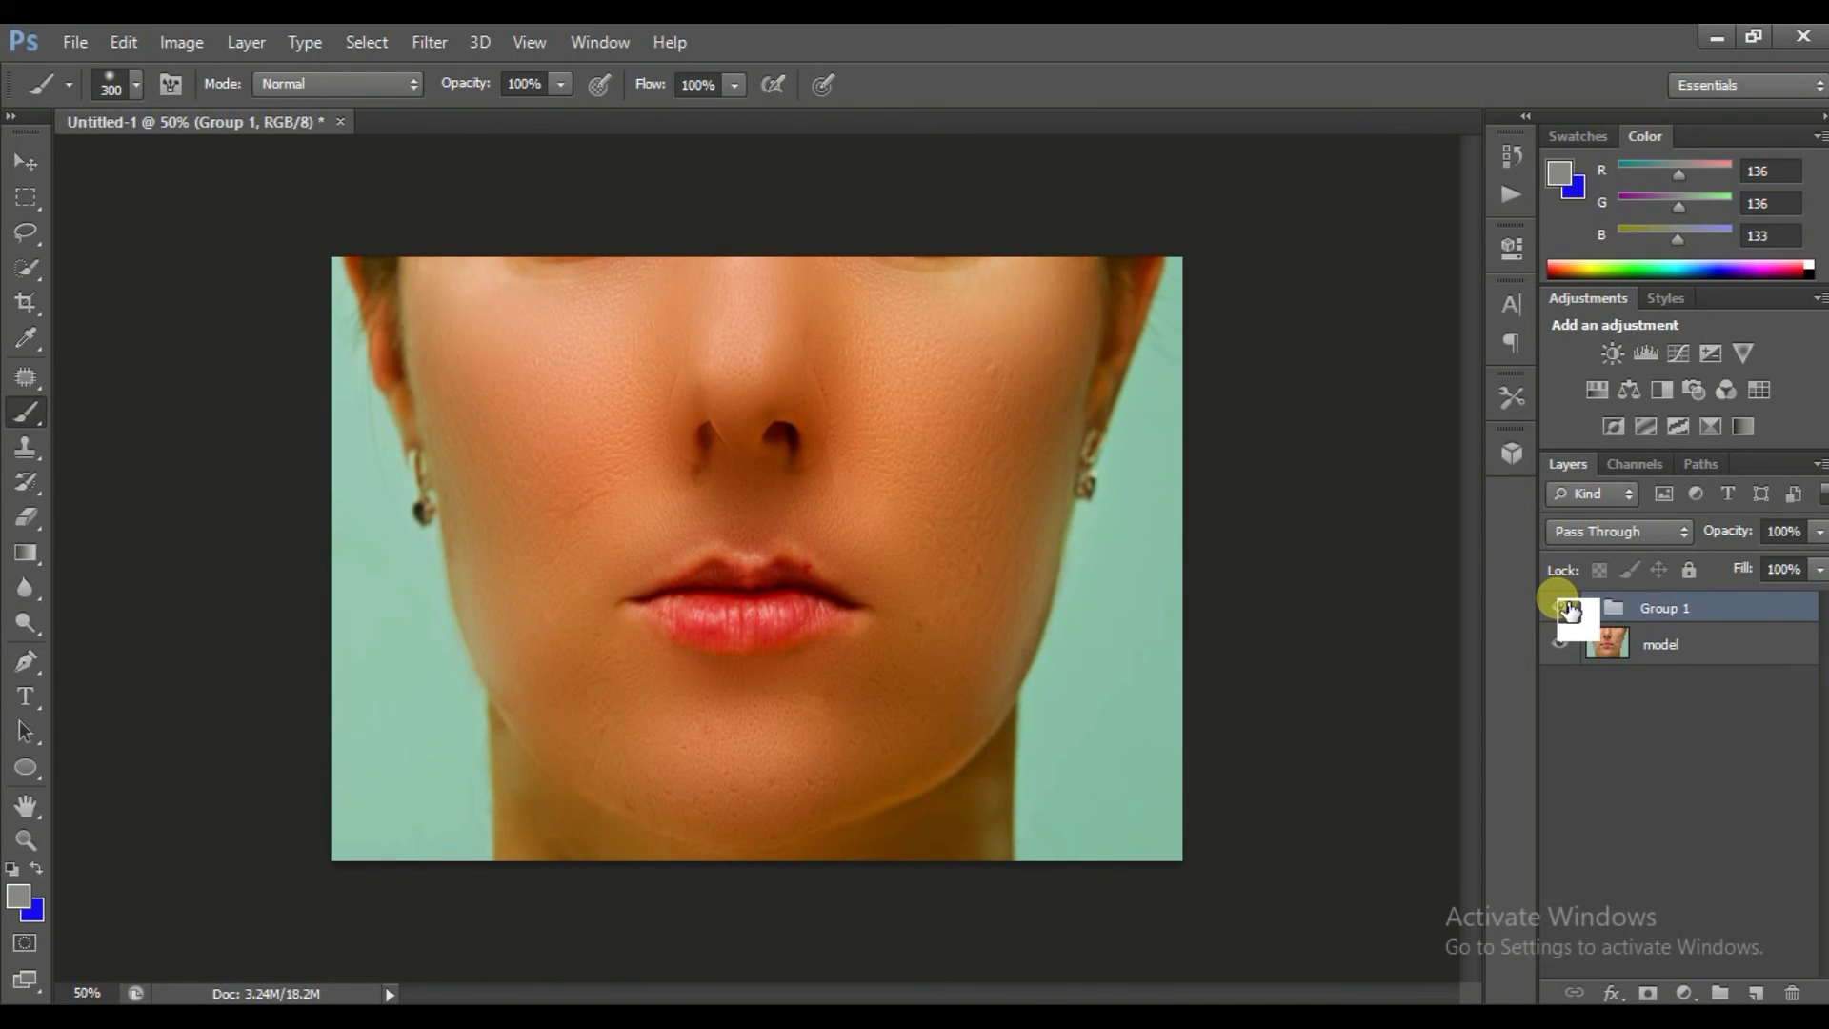
left_click(1567, 609)
left_click(1566, 609)
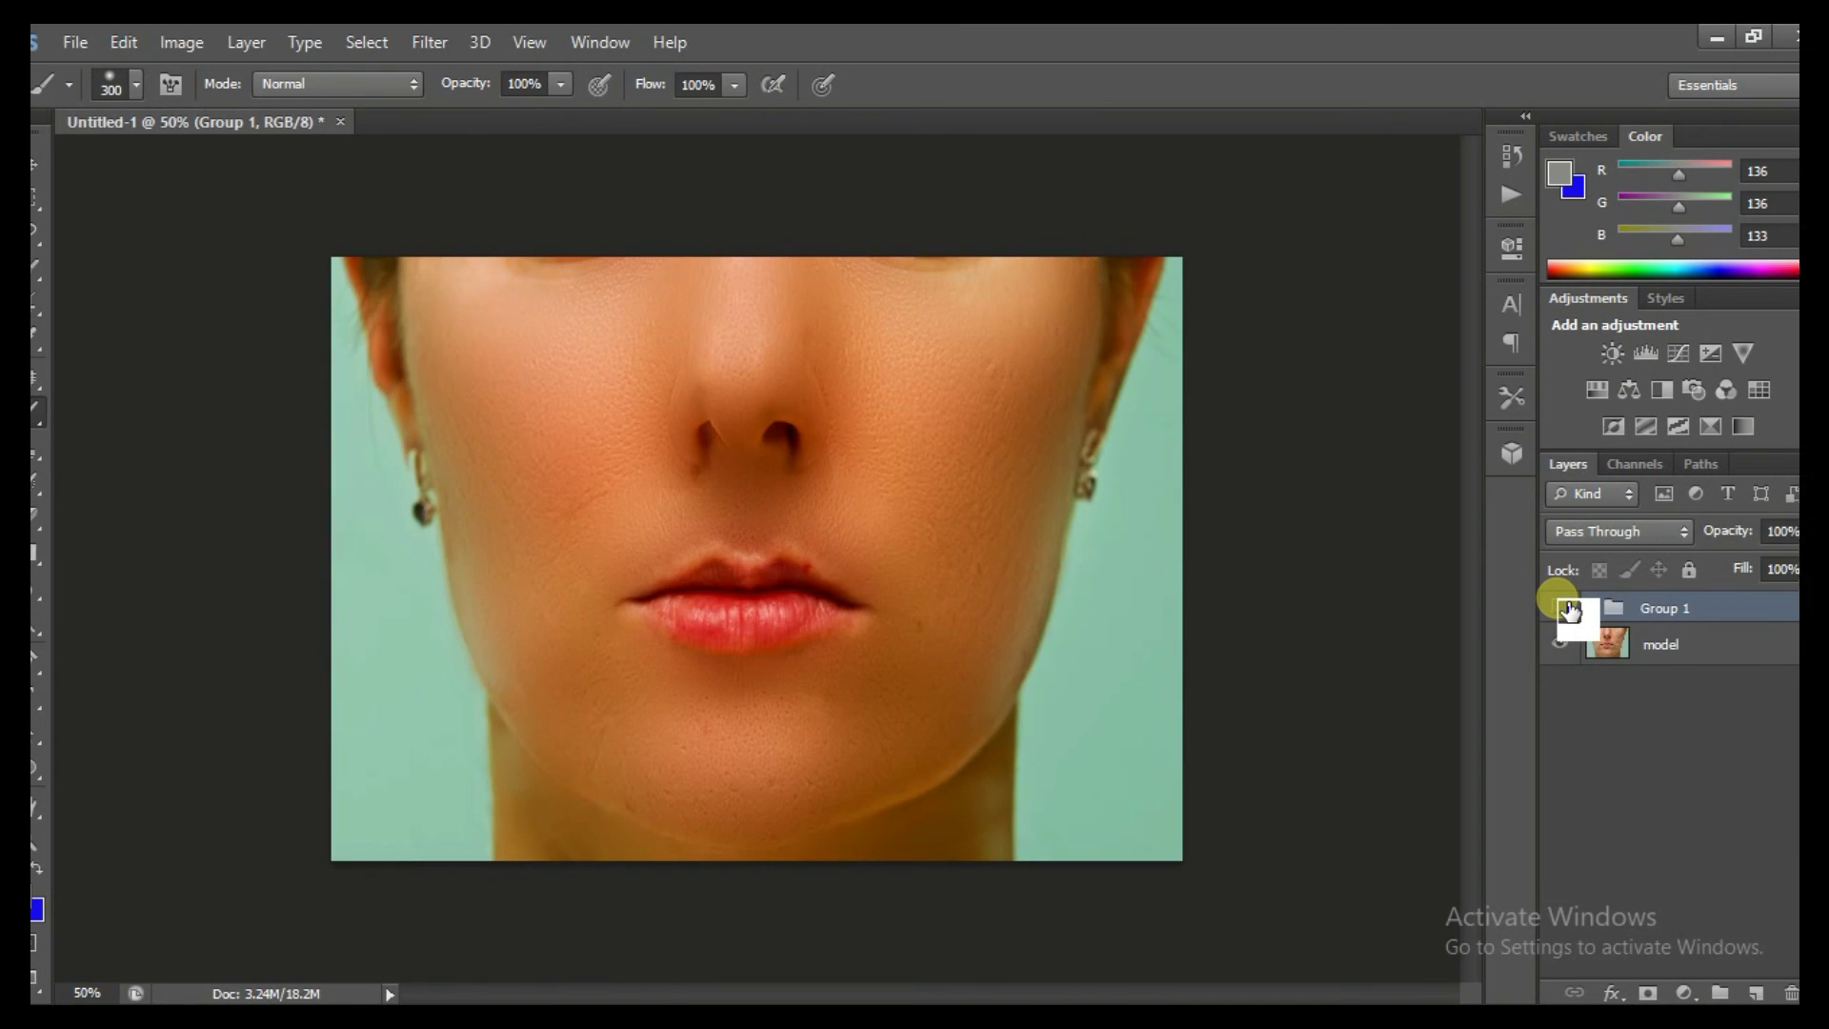